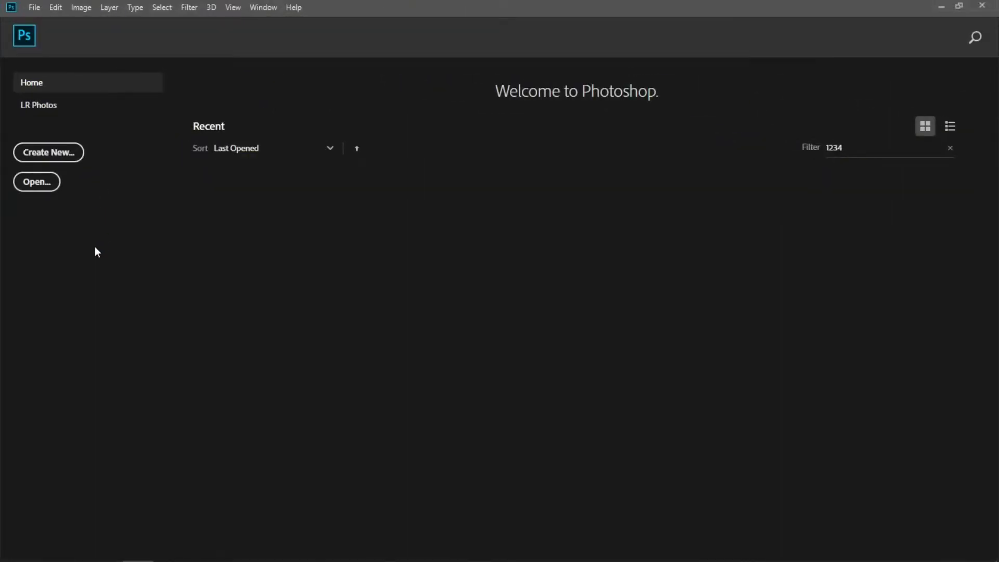
Create a new document named "Channel art" at 2560 x 1440 pixels with a resolution of 300 pixels/inch.
{"action": "key", "text": "ctrl+n"}
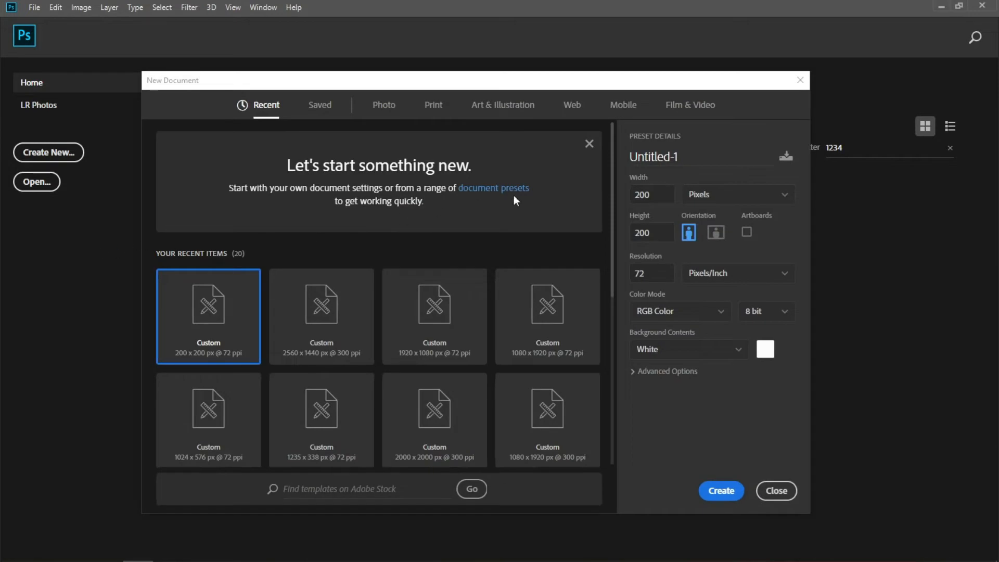
{"action": "type", "text": "C"}
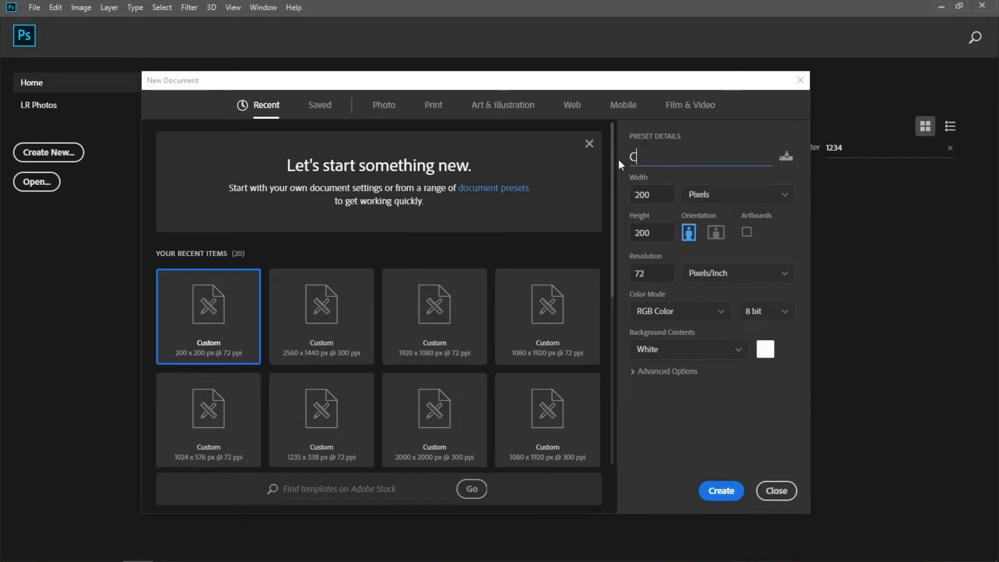
{"action": "type", "text": "hannel art"}
{"action": "type", "text": "2560"}
{"action": "left_click", "coordinate": [663, 232]}
{"action": "type", "text": "1440"}
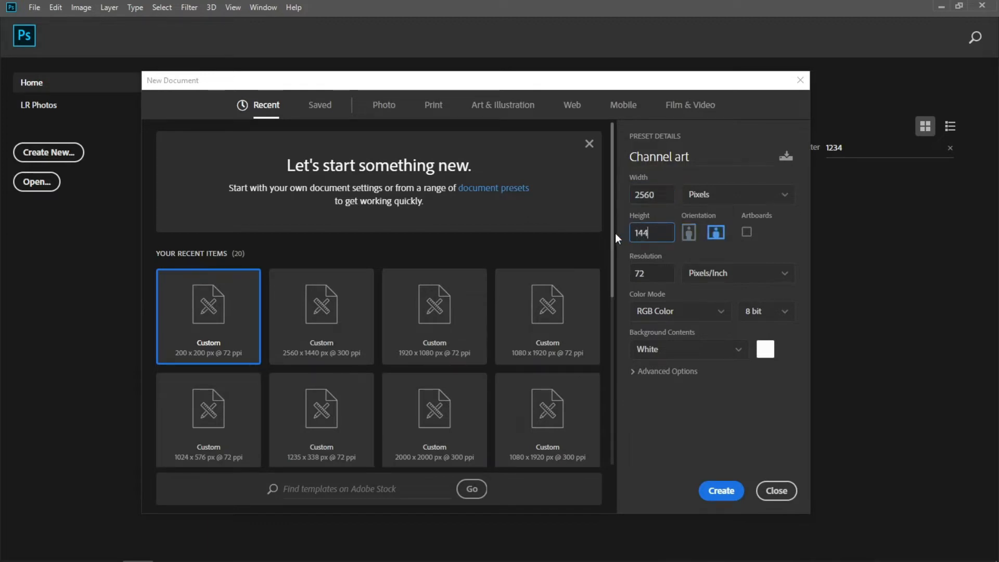
{"action": "left_click", "coordinate": [652, 272]}
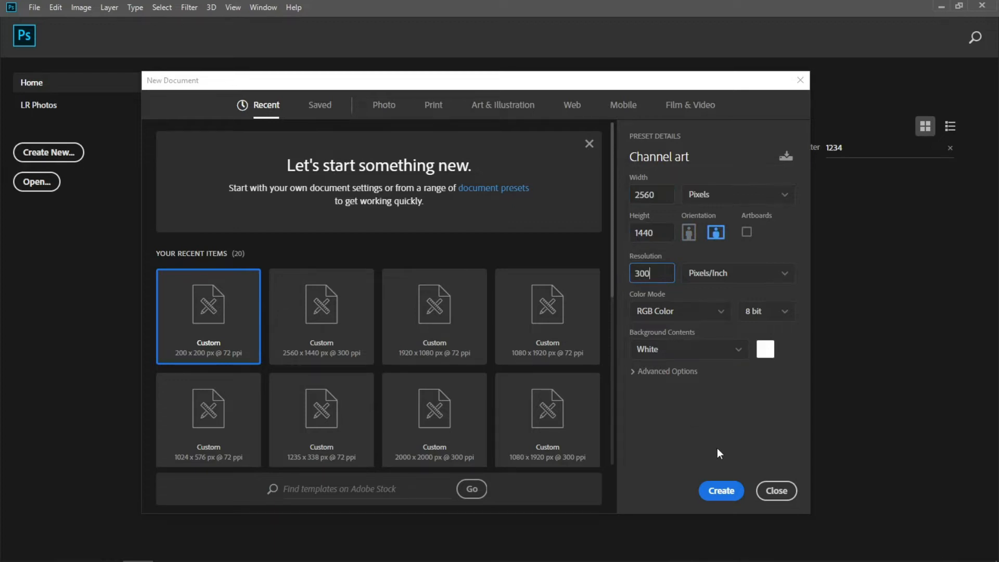
{"action": "left_click", "coordinate": [731, 490]}
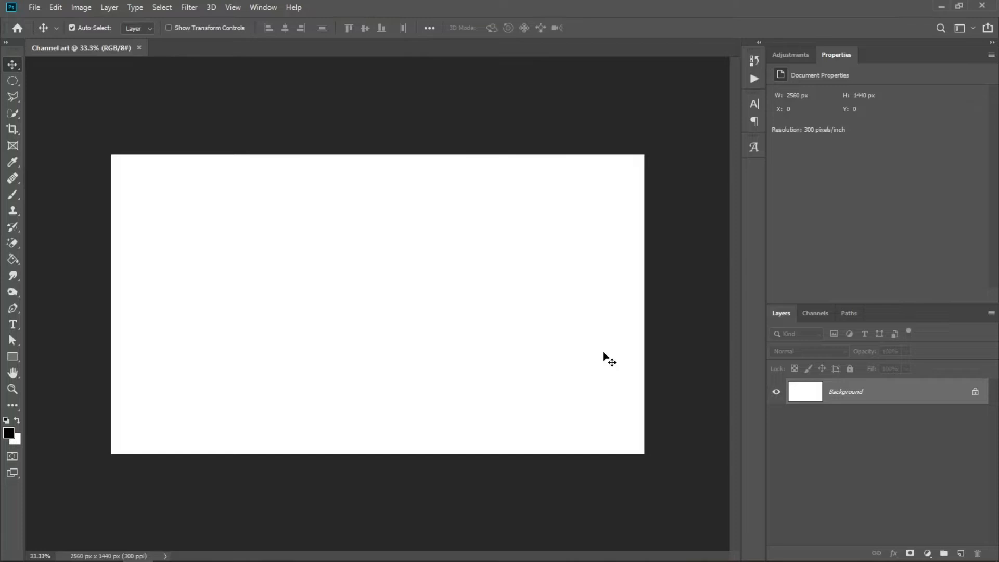
Place the "guide line" image as an embedded object filling the canvas.
{"action": "left_click", "coordinate": [35, 9]}
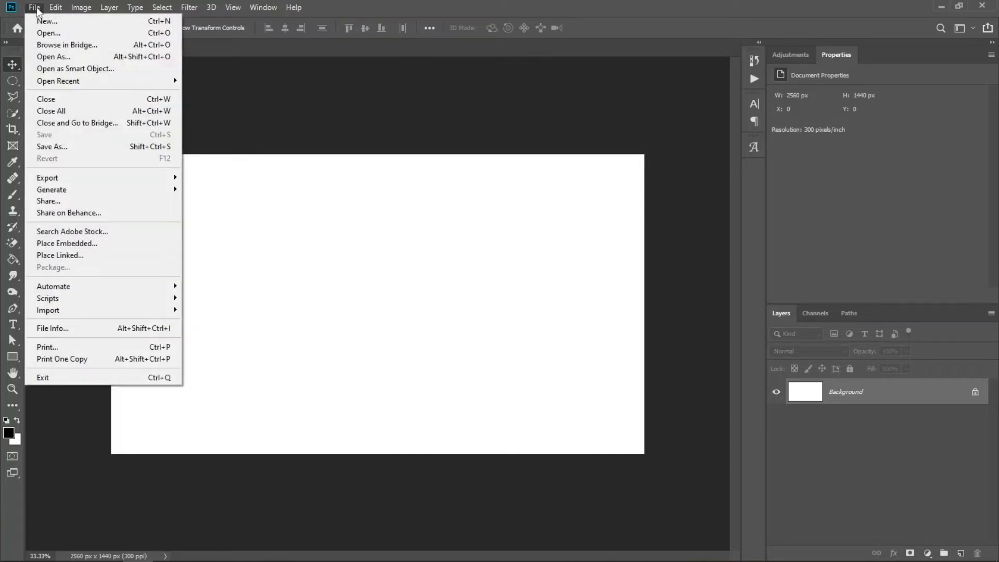
{"action": "left_click", "coordinate": [79, 244]}
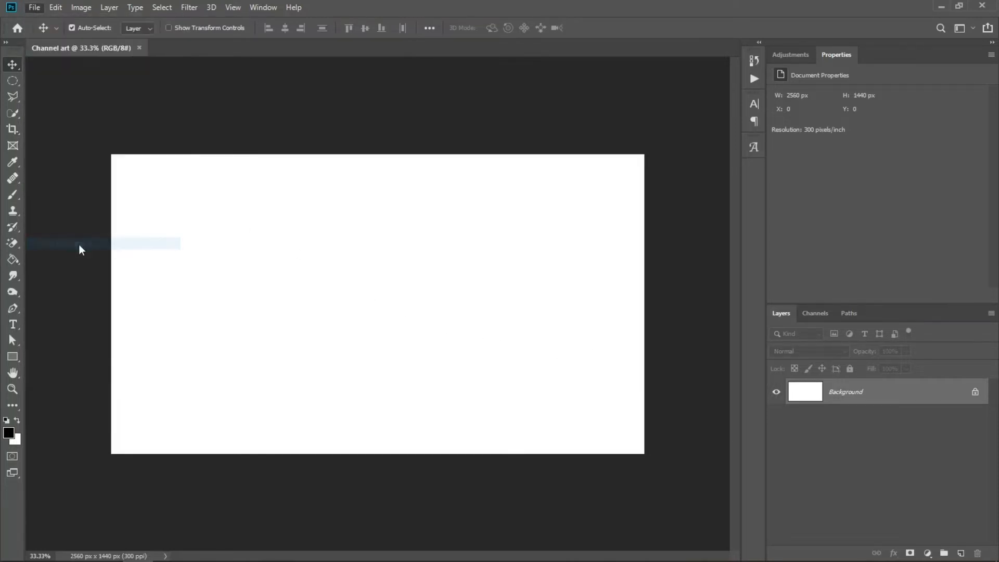
{"action": "left_click", "coordinate": [260, 202]}
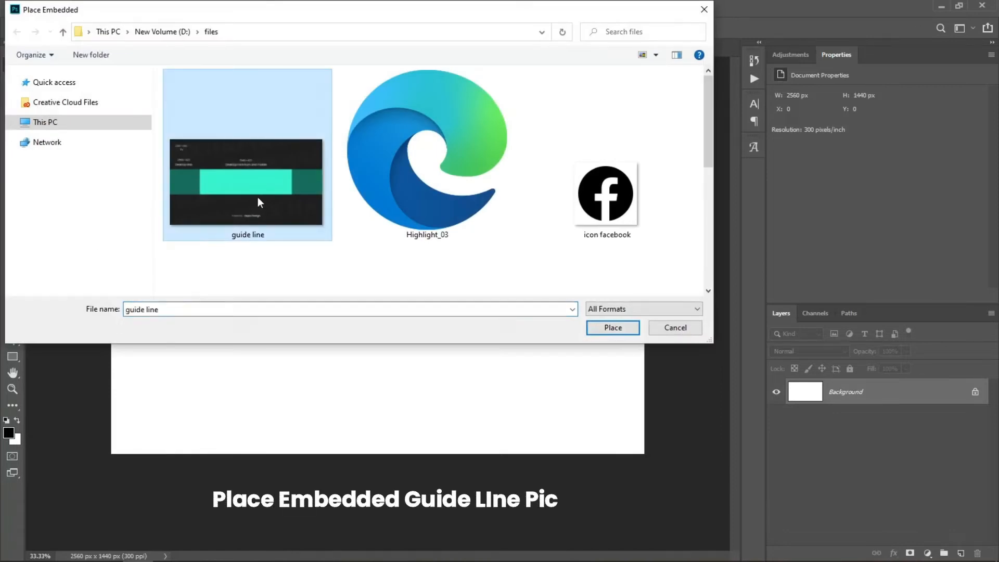
{"action": "left_click", "coordinate": [611, 329]}
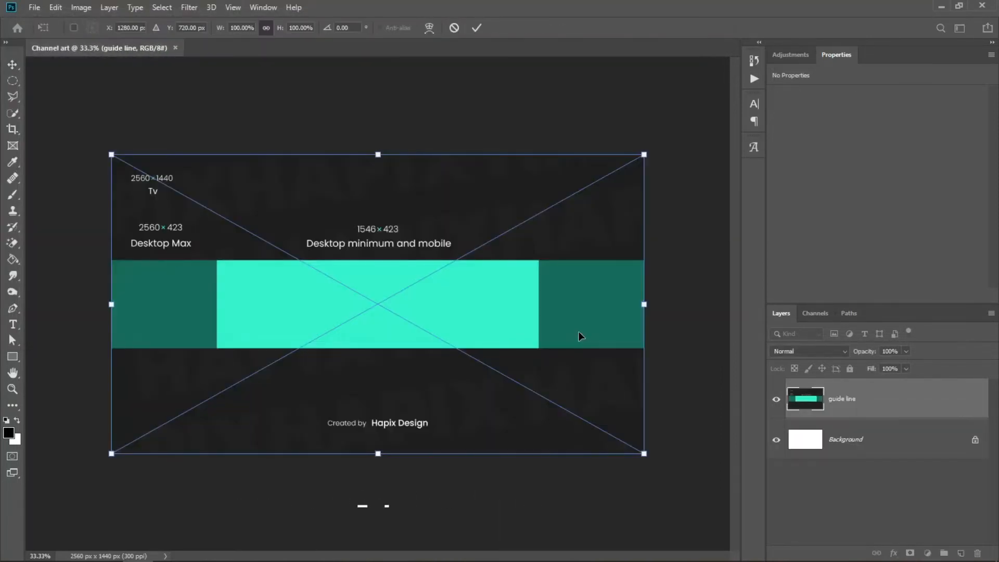
{"action": "key", "text": "Return"}
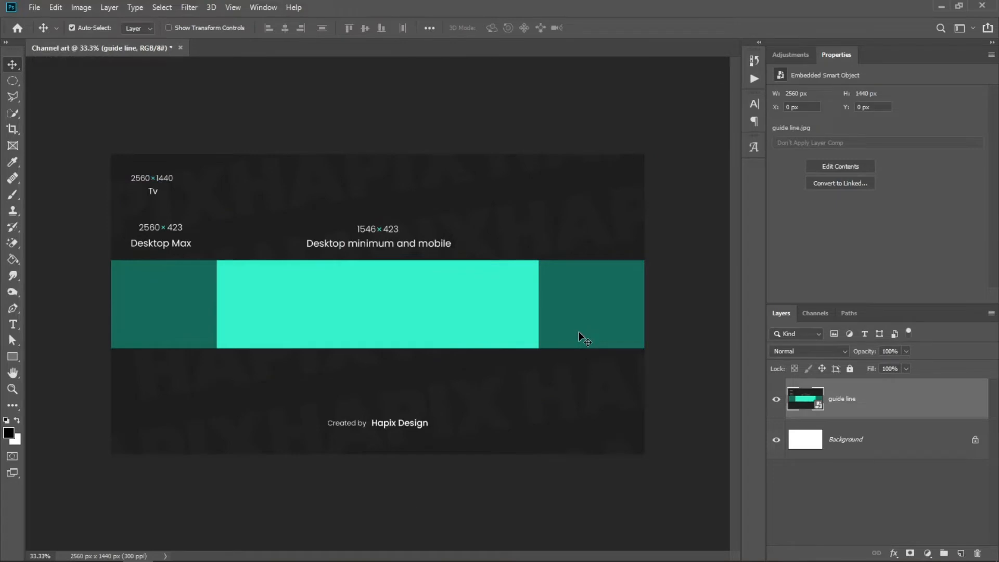
Show the rulers and add horizontal guides along the upper and lower edges of the green band.
{"action": "key", "text": "ctrl"}
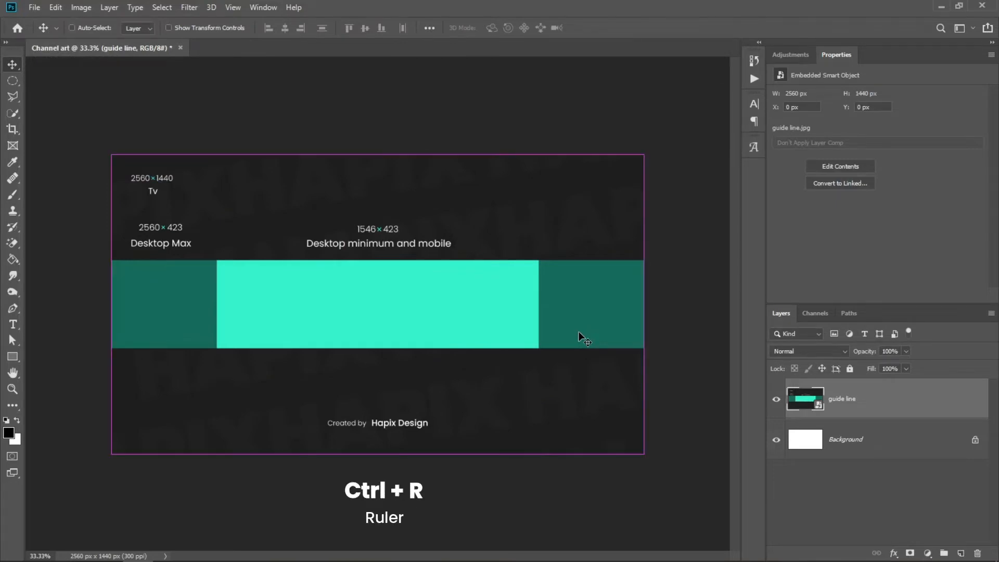
{"action": "key", "text": "ctrl+r"}
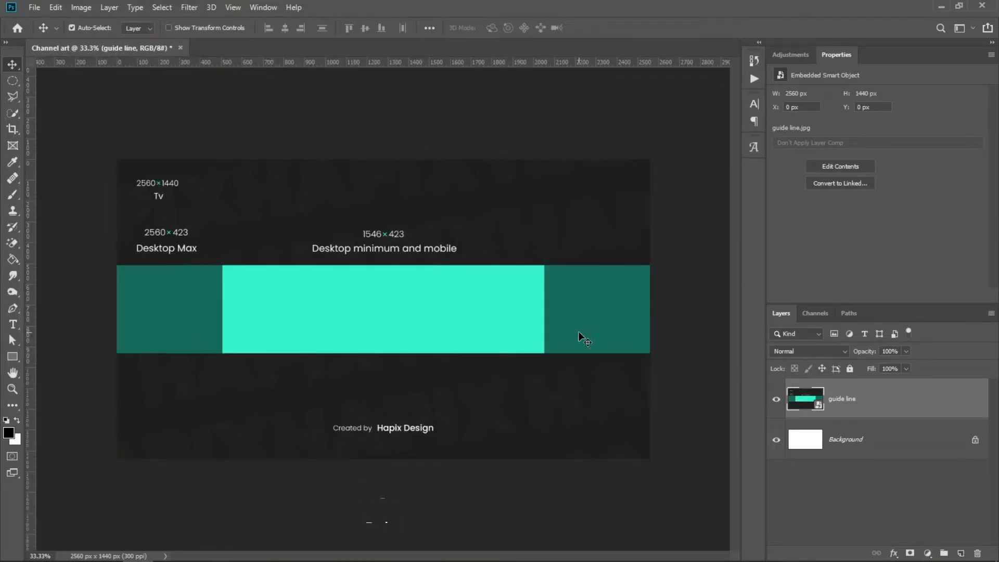
{"action": "left_click_drag", "start_coordinate": [487, 62], "coordinate": [498, 267]}
{"action": "left_click_drag", "start_coordinate": [480, 64], "coordinate": [483, 353]}
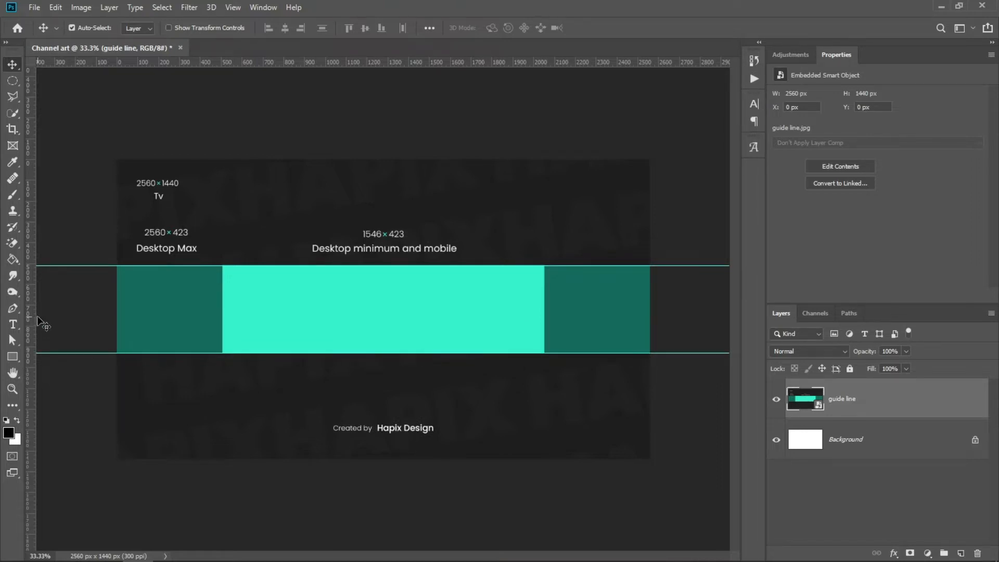
Add four vertical guides at the canvas's left and right edges and at both sides of the bright green safe area.
{"action": "left_click_drag", "start_coordinate": [35, 313], "coordinate": [116, 326]}
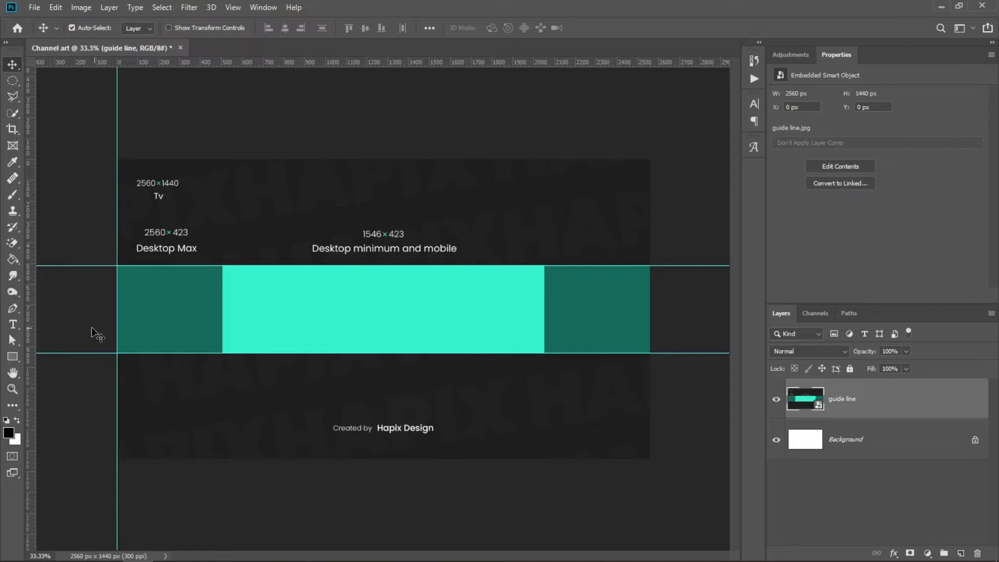
{"action": "left_click_drag", "start_coordinate": [33, 321], "coordinate": [222, 325]}
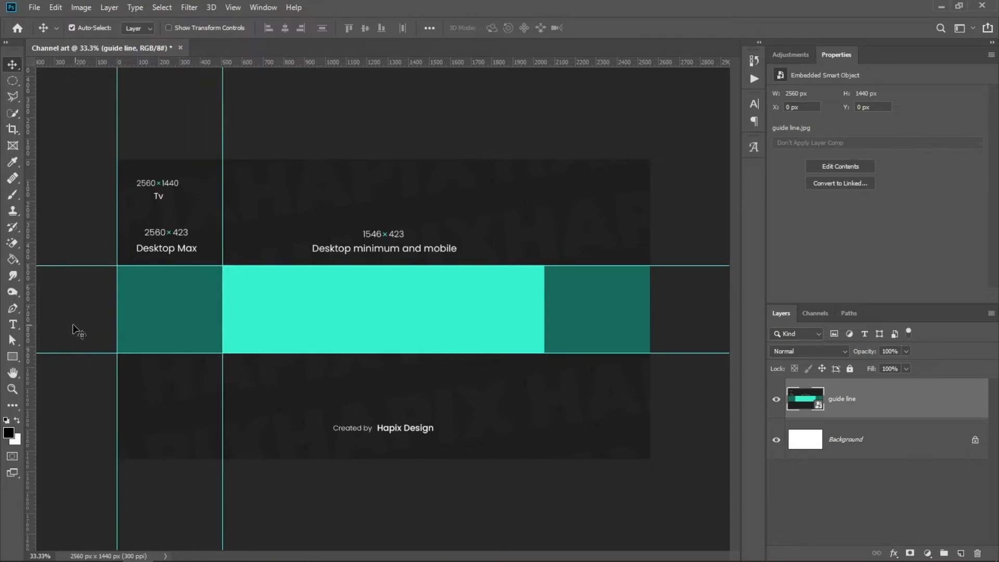
{"action": "left_click_drag", "start_coordinate": [31, 319], "coordinate": [544, 335]}
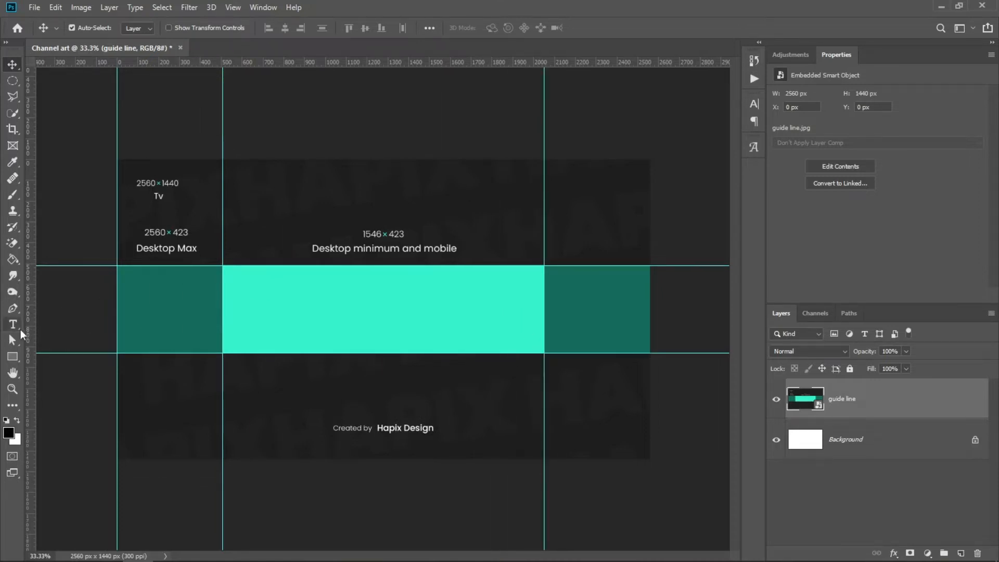
{"action": "left_click_drag", "start_coordinate": [31, 330], "coordinate": [649, 352]}
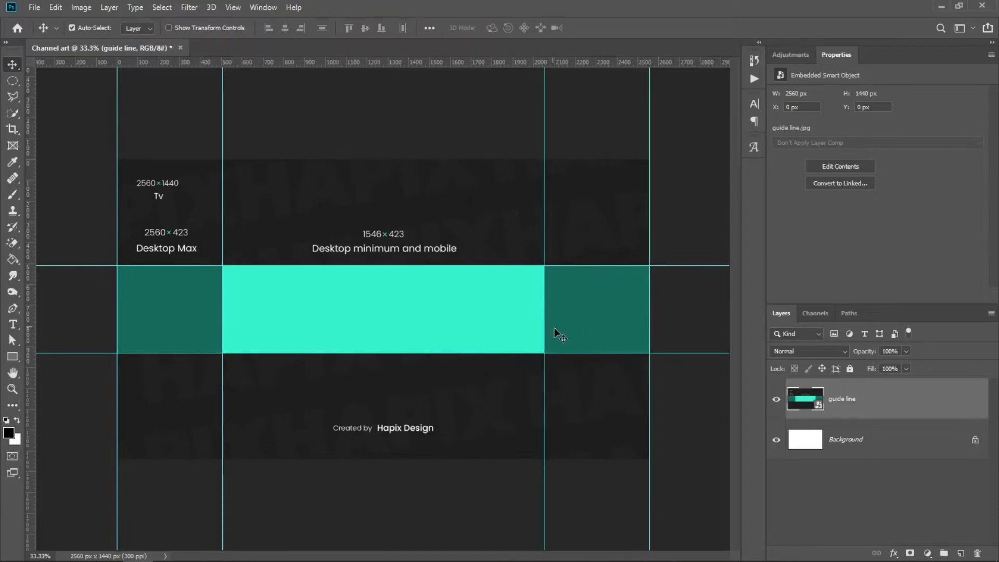
Delete the guide line layer and add a black (#000000) Solid Color fill layer above the background.
{"action": "left_click_drag", "start_coordinate": [924, 399], "coordinate": [977, 553]}
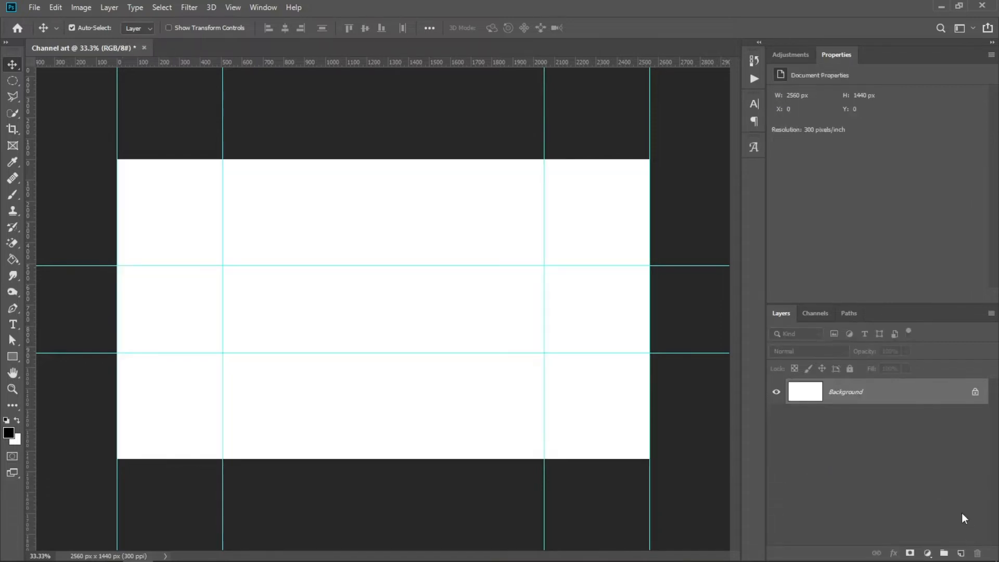
{"action": "left_click", "coordinate": [928, 553]}
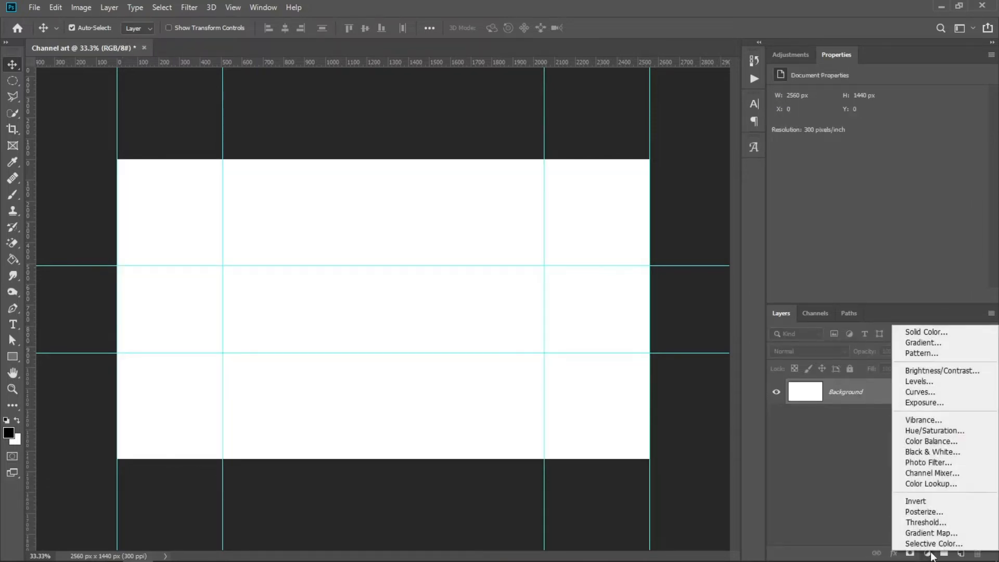
{"action": "left_click", "coordinate": [945, 331]}
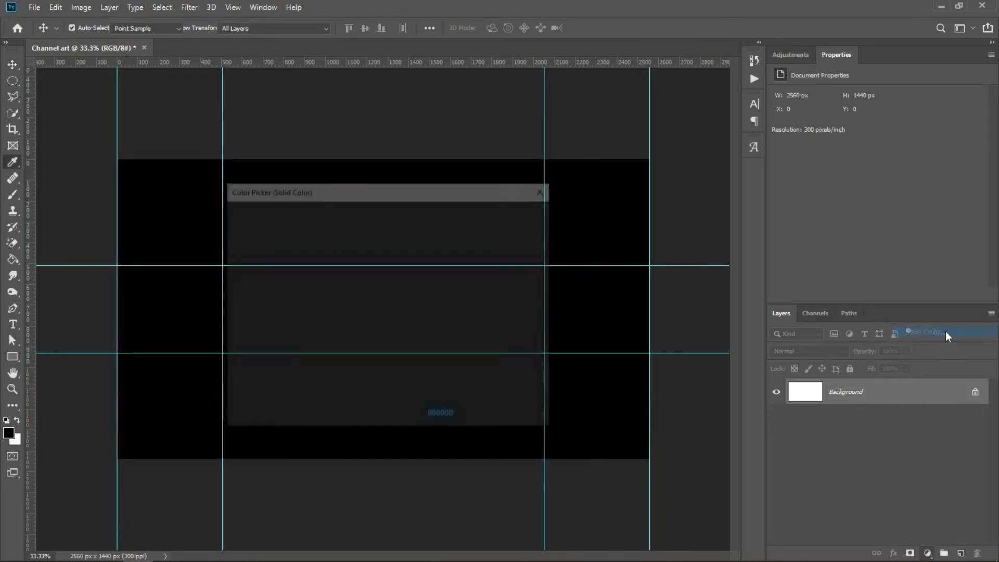
{"action": "left_click_drag", "start_coordinate": [341, 329], "coordinate": [178, 403]}
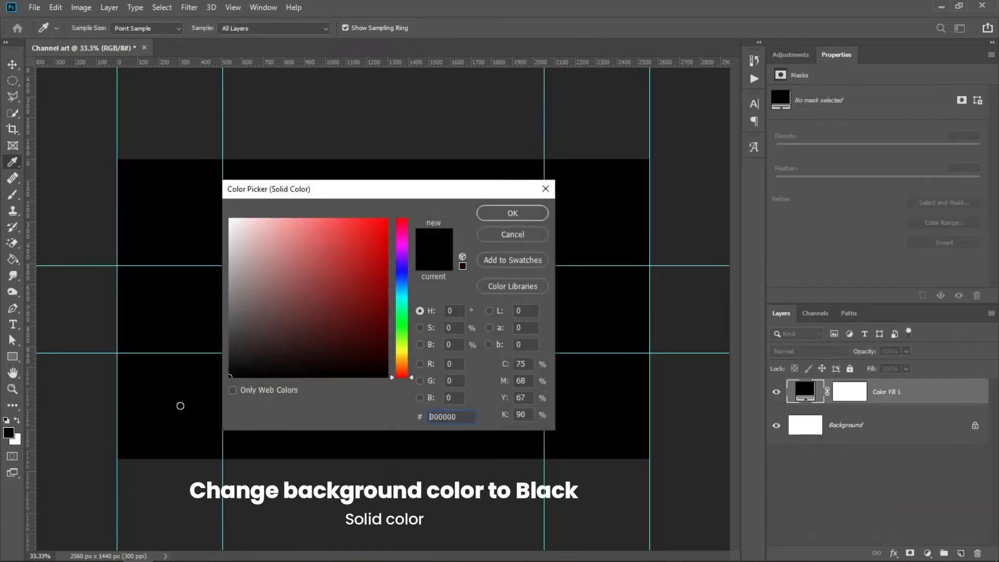
{"action": "left_click", "coordinate": [505, 218]}
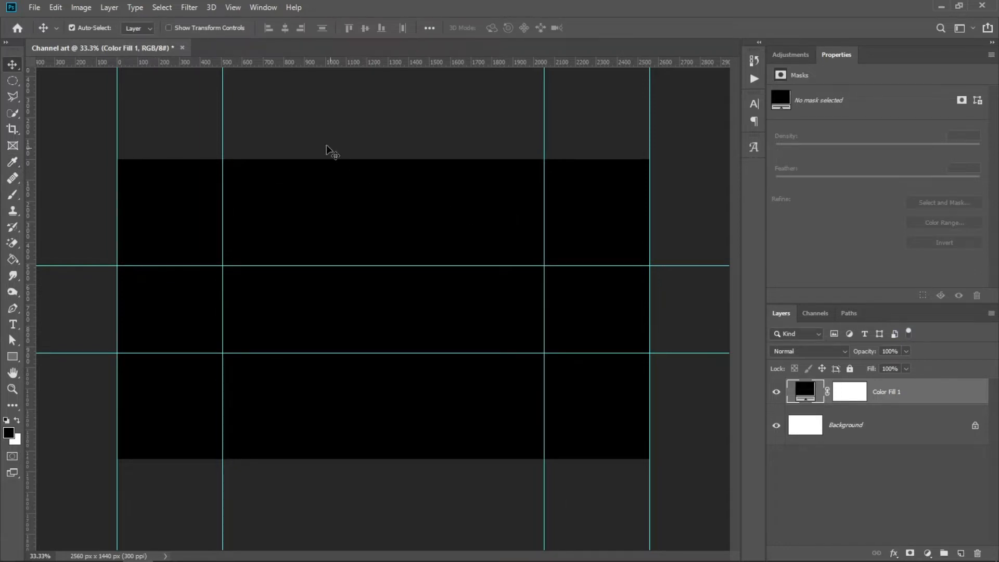
Convert the black fill layer to a smart object and apply the Add Noise filter with an amount of 10%.
{"action": "left_click", "coordinate": [189, 8]}
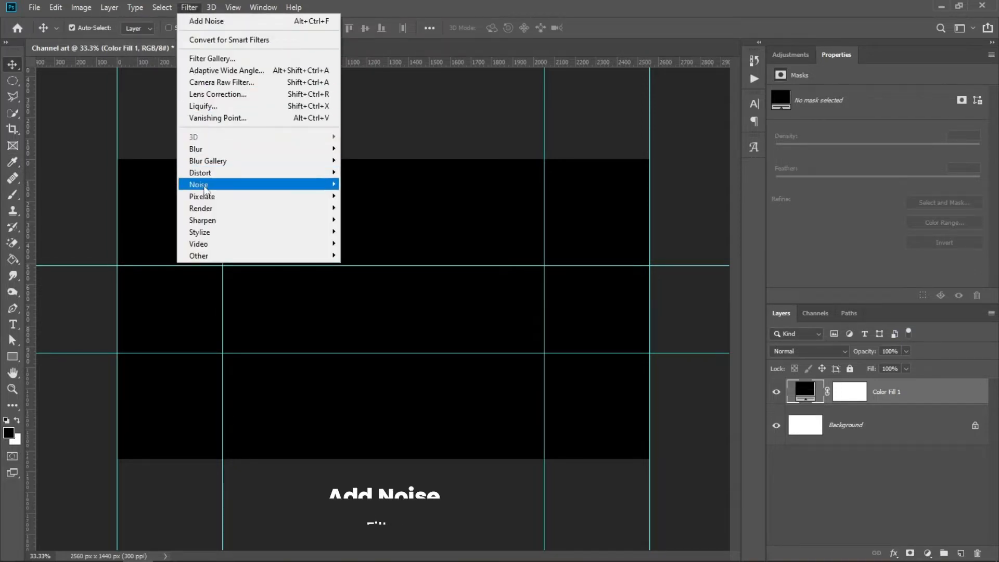
{"action": "mouse_move", "coordinate": [301, 185]}
{"action": "left_click", "coordinate": [370, 189]}
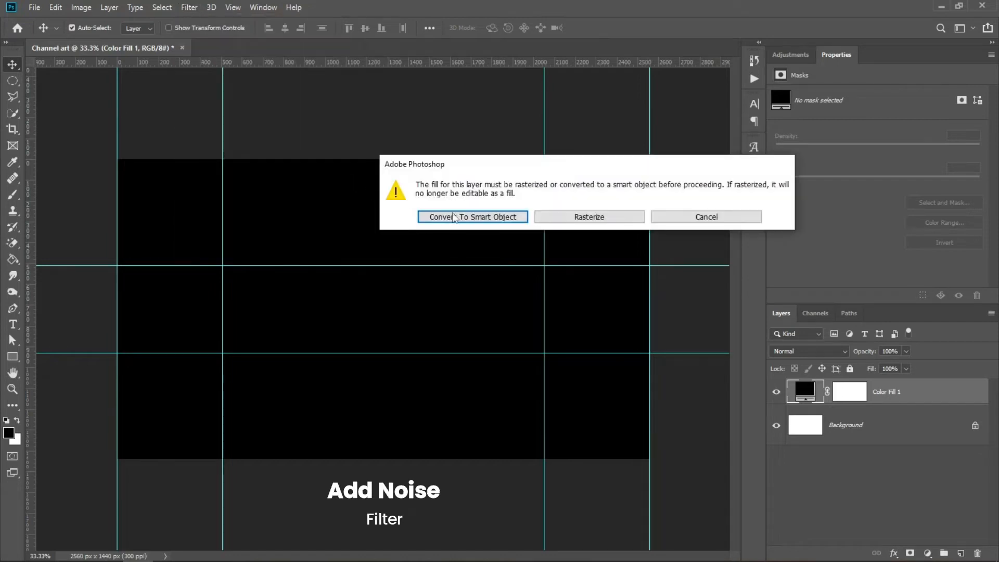
{"action": "left_click", "coordinate": [454, 217]}
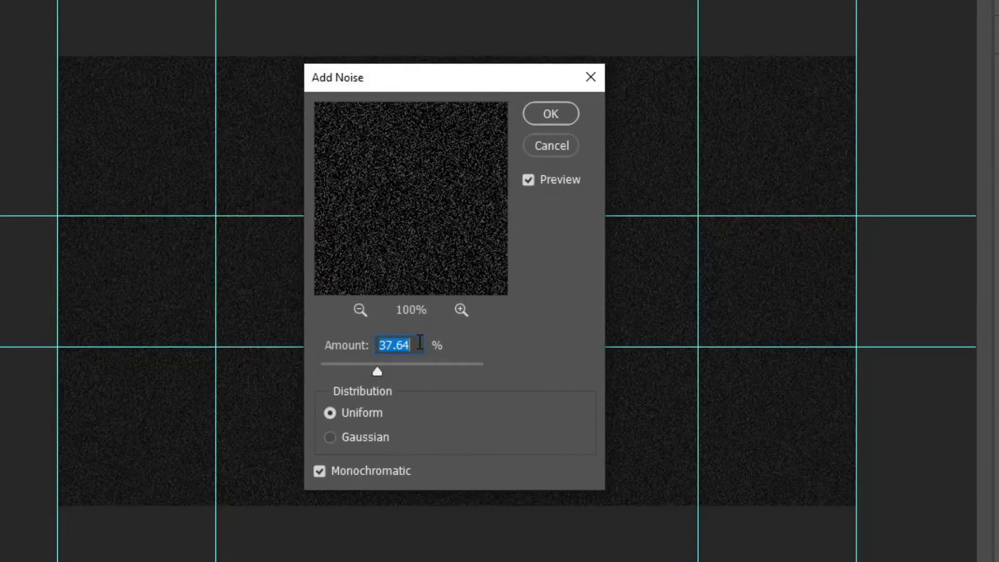
{"action": "type", "text": "10"}
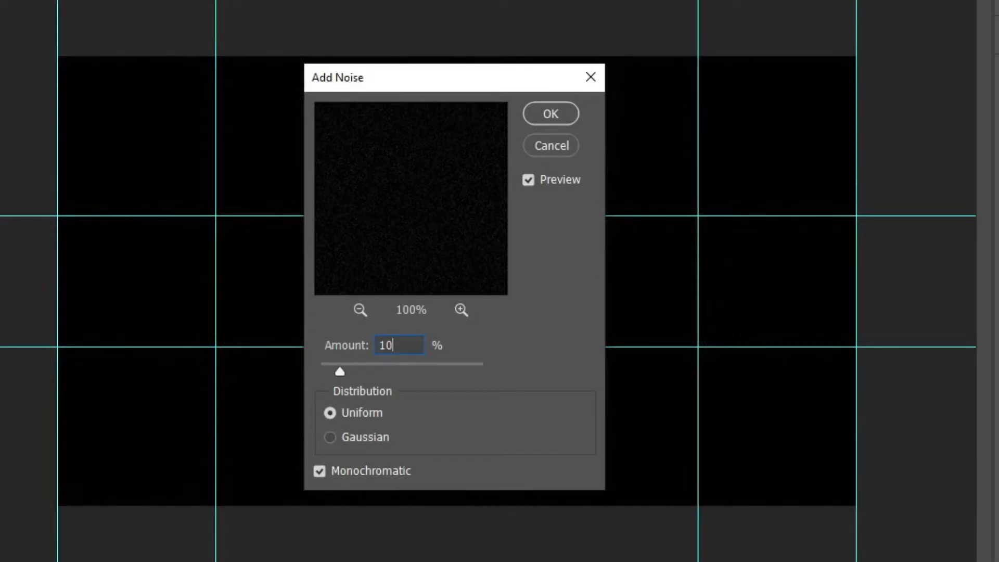
{"action": "left_click", "coordinate": [552, 114]}
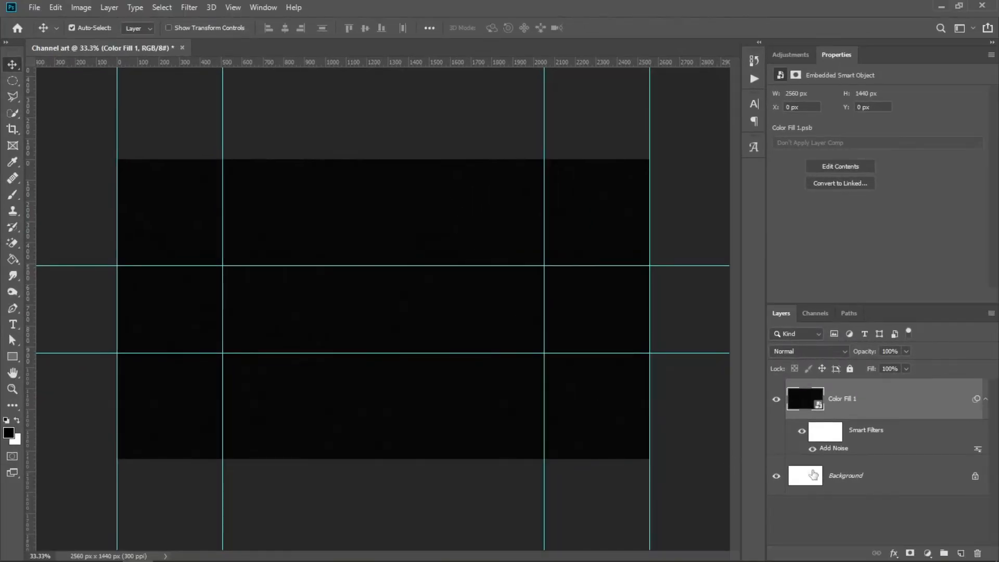
Create a new layer above the noisy black fill and choose the Soft Round Pressure Size brush for the Brush tool.
{"action": "left_click", "coordinate": [960, 552]}
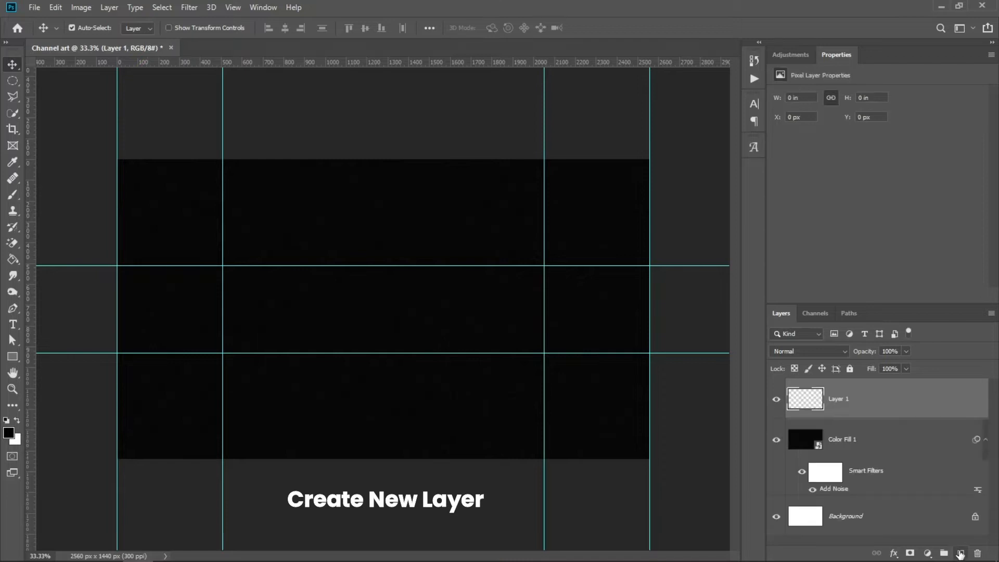
{"action": "left_click", "coordinate": [12, 196]}
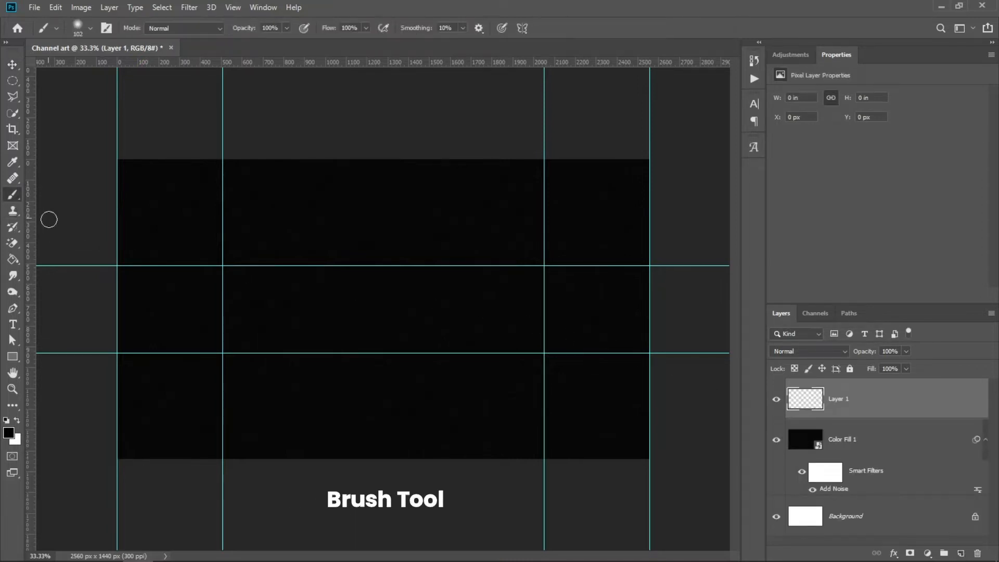
{"action": "left_click", "coordinate": [90, 28]}
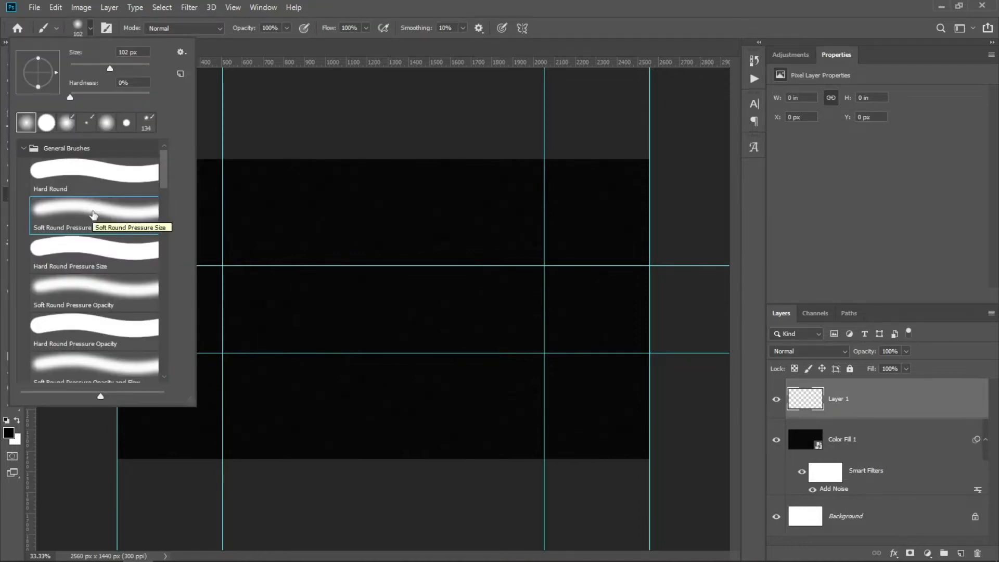
Set the foreground color to #becdb6 and enlarge the brush to about 1980 px, spanning the inner vertical guides.
{"action": "left_click", "coordinate": [9, 434]}
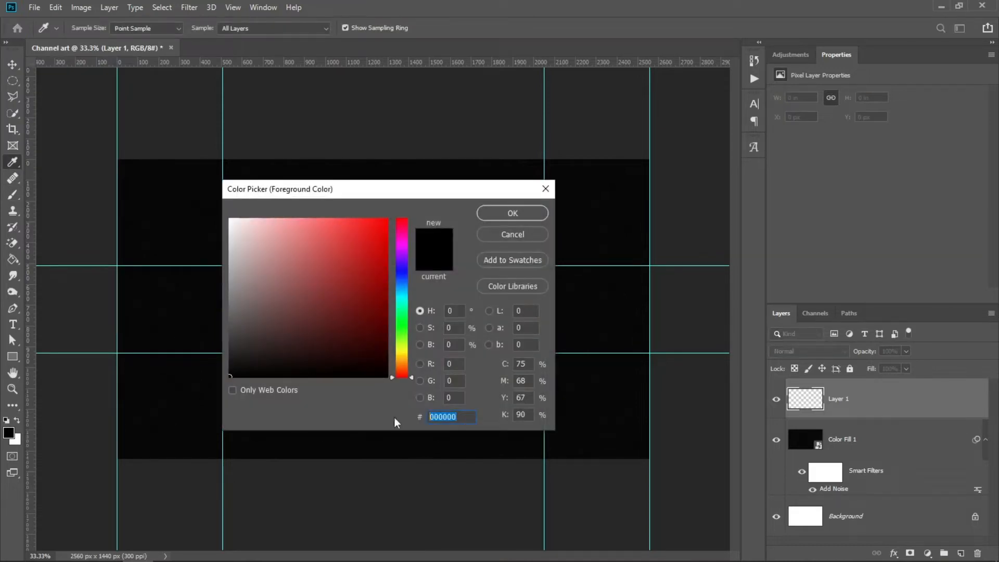
{"action": "type", "text": "bec"}
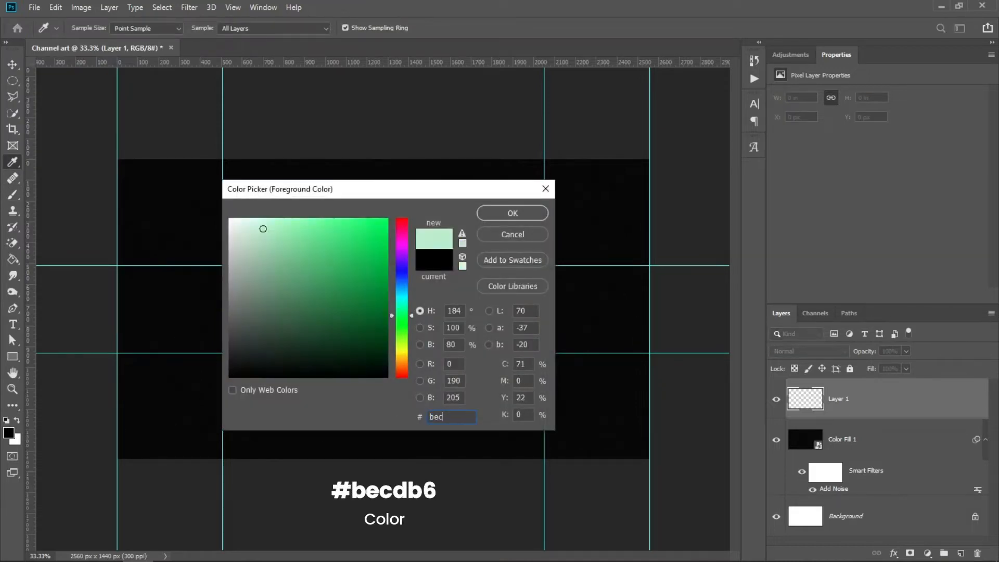
{"action": "type", "text": "db6"}
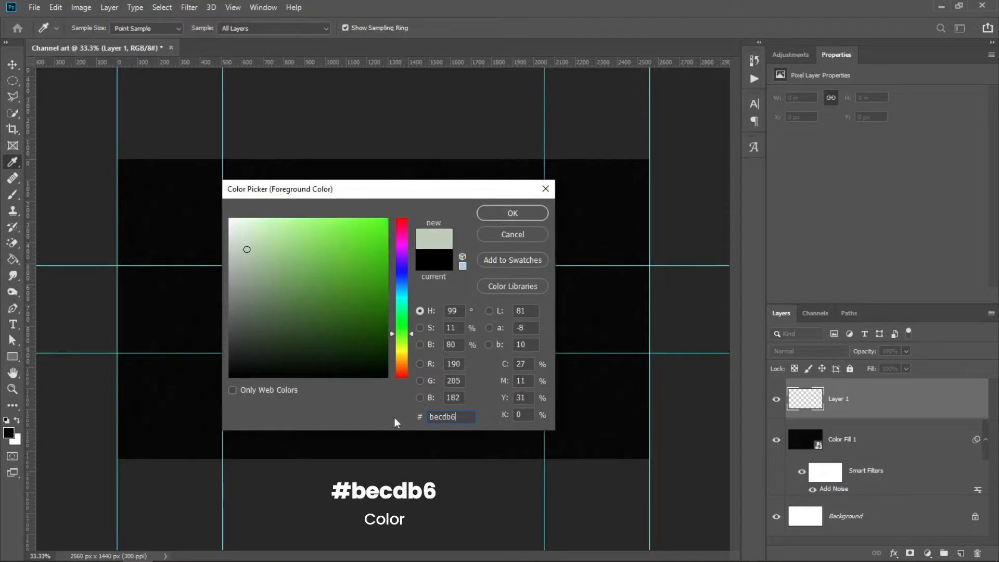
{"action": "left_click", "coordinate": [504, 214]}
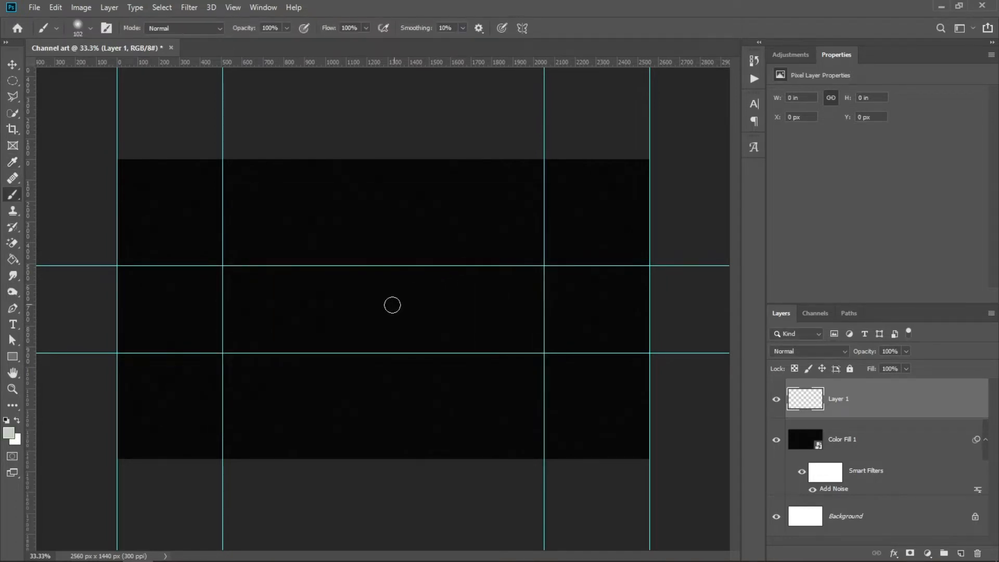
{"action": "left_click_drag", "start_coordinate": [386, 305], "coordinate": [583, 367]}
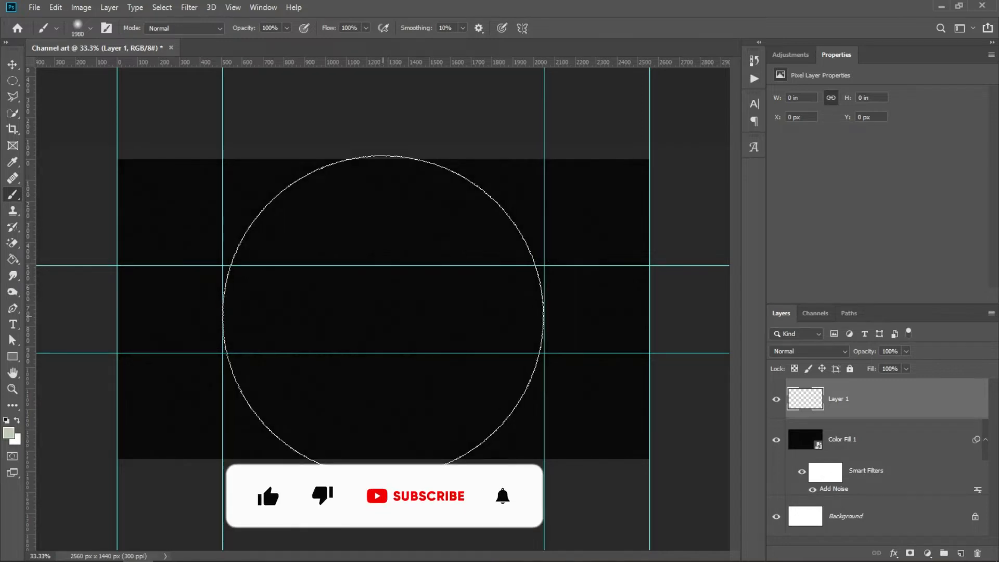
Paint one soft #becdb6 glow at the canvas centre on the new layer and set the layer's opacity to 10%.
{"action": "left_click", "coordinate": [382, 316]}
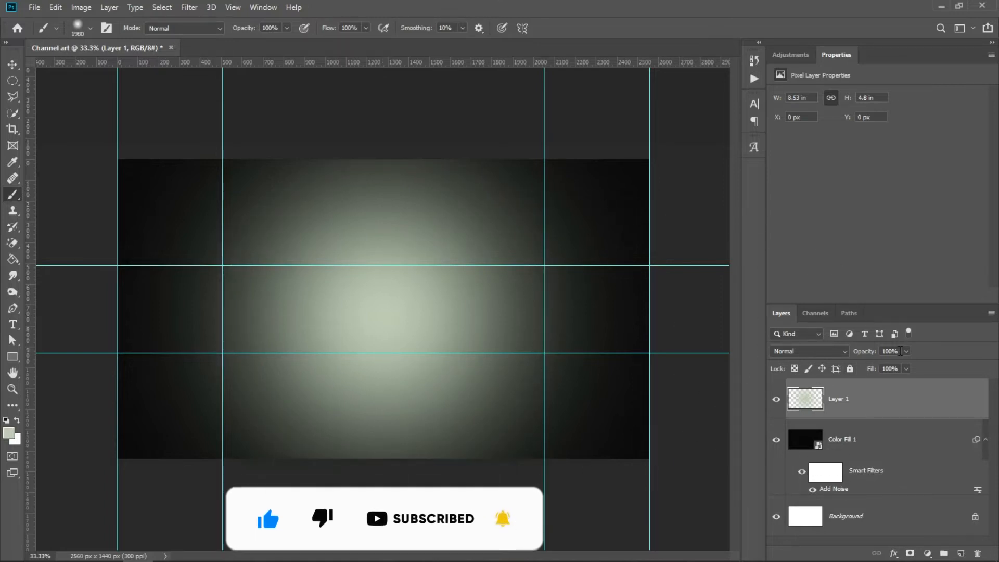
{"action": "left_click_drag", "start_coordinate": [899, 352], "coordinate": [880, 353]}
{"action": "type", "text": "10"}
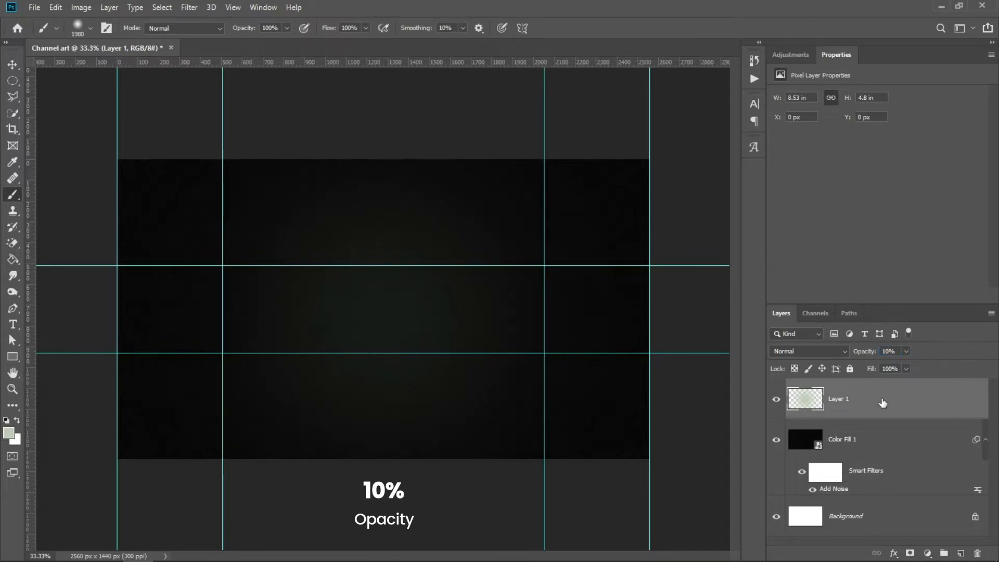
{"action": "left_click", "coordinate": [13, 64]}
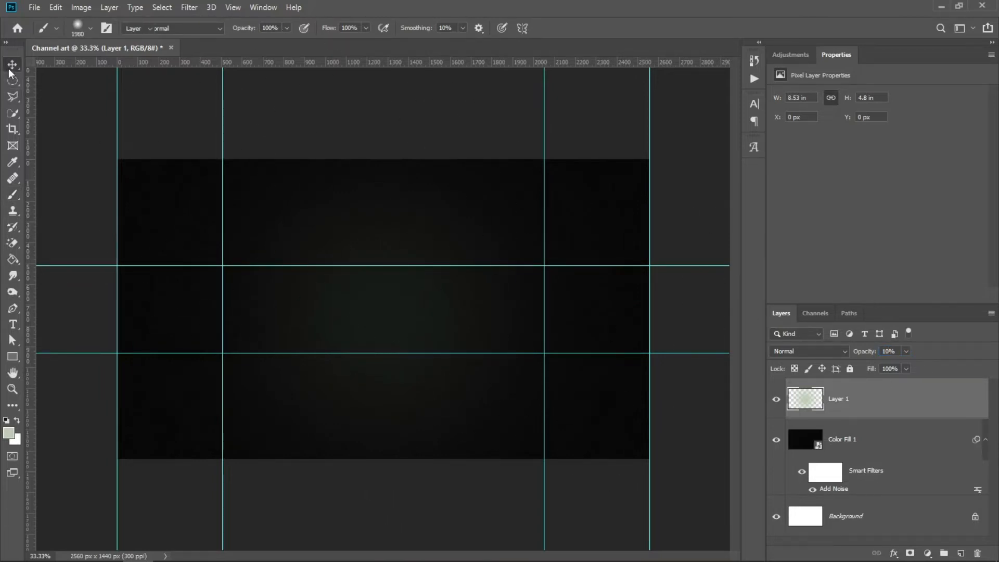
Create a new 200 x 200 px document named Pattern with a resolution of 72 pixels/inch.
{"action": "left_click", "coordinate": [41, 12]}
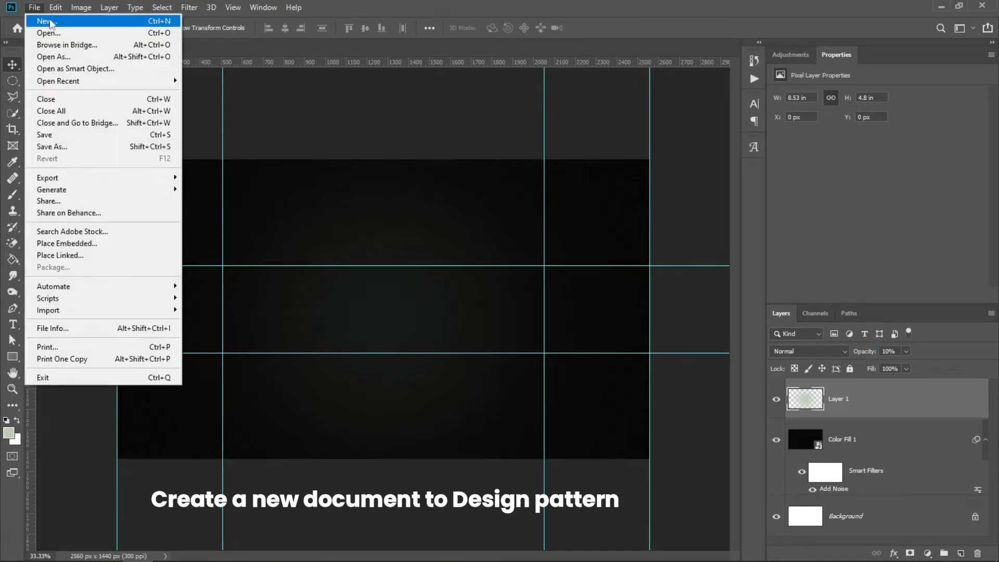
{"action": "left_click", "coordinate": [52, 21]}
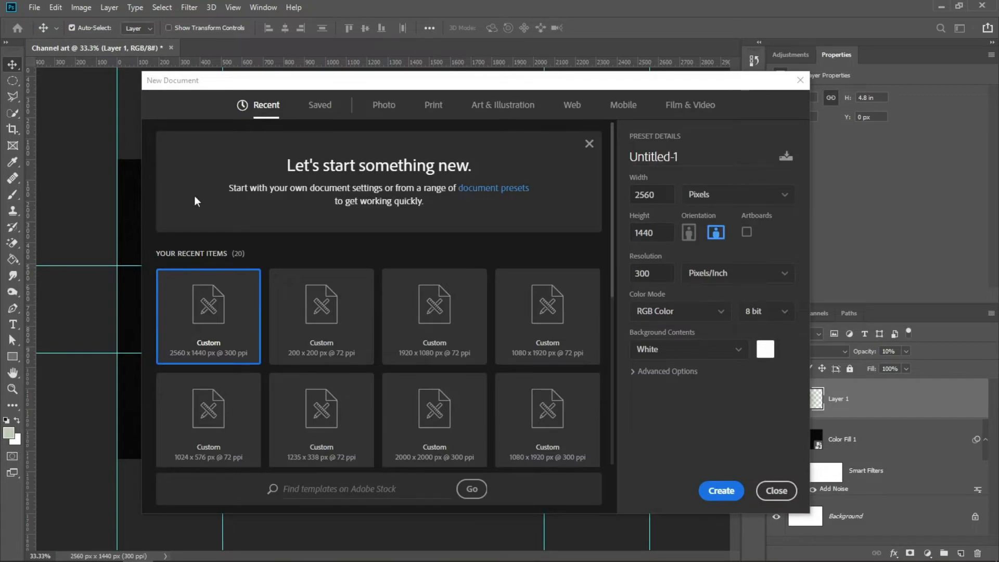
{"action": "left_click", "coordinate": [698, 160]}
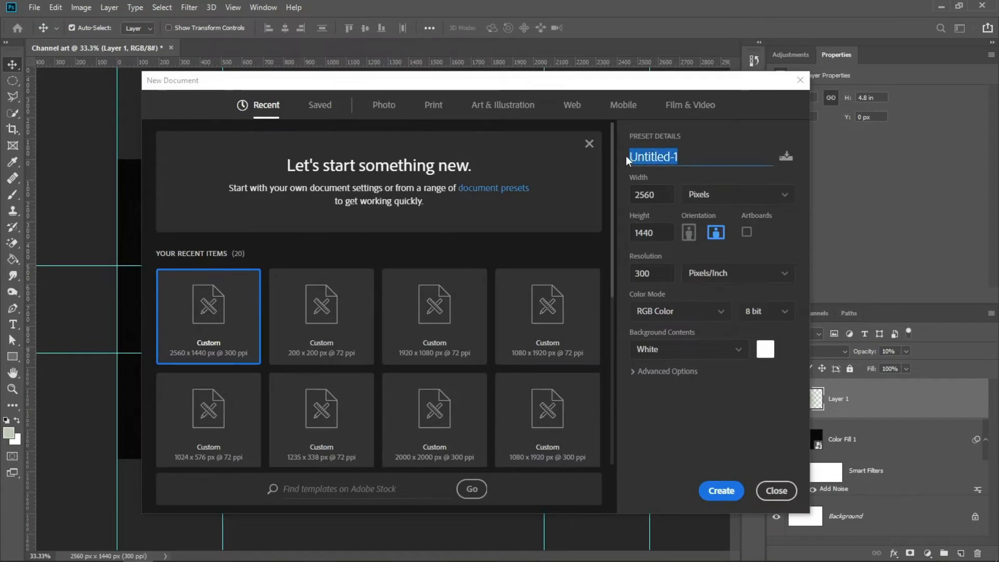
{"action": "type", "text": "Pattern"}
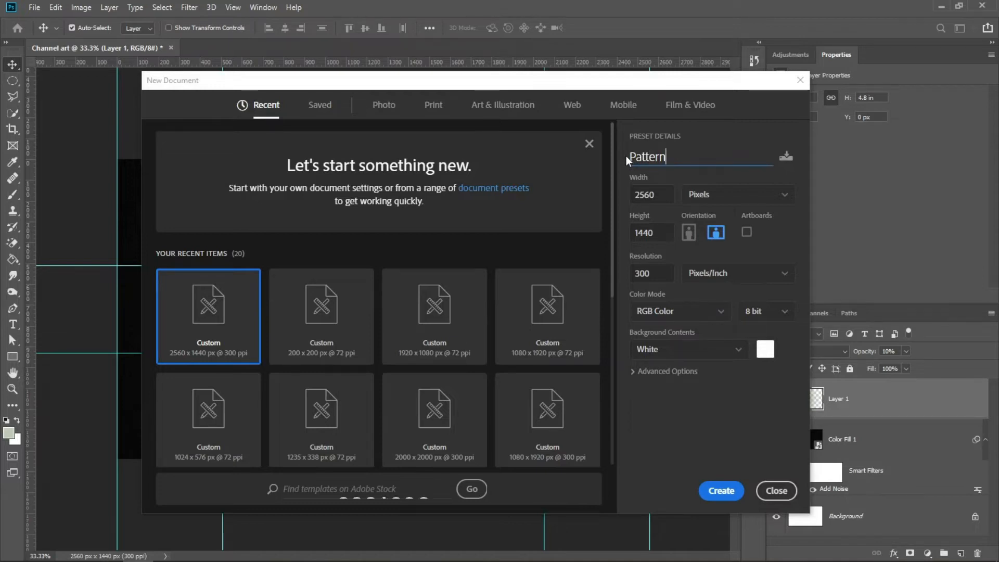
{"action": "key", "text": "Tab"}
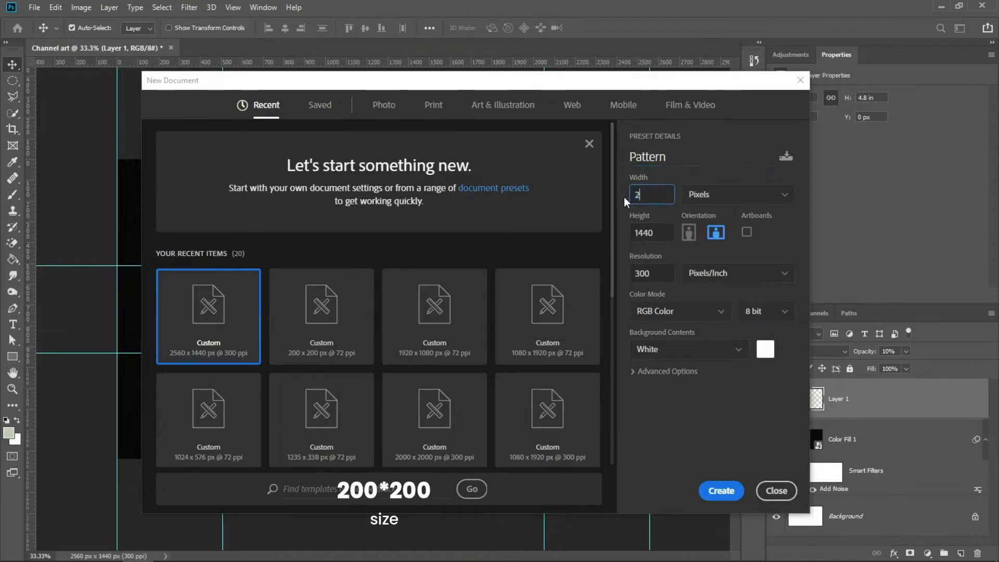
{"action": "type", "text": "200"}
{"action": "left_click", "coordinate": [632, 234]}
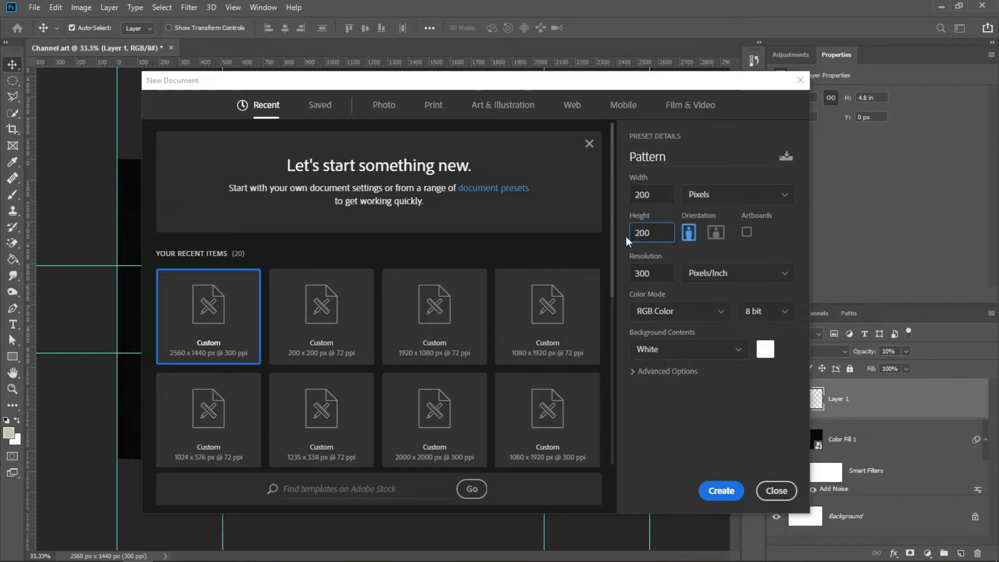
{"action": "type", "text": "72"}
{"action": "left_click", "coordinate": [727, 490]}
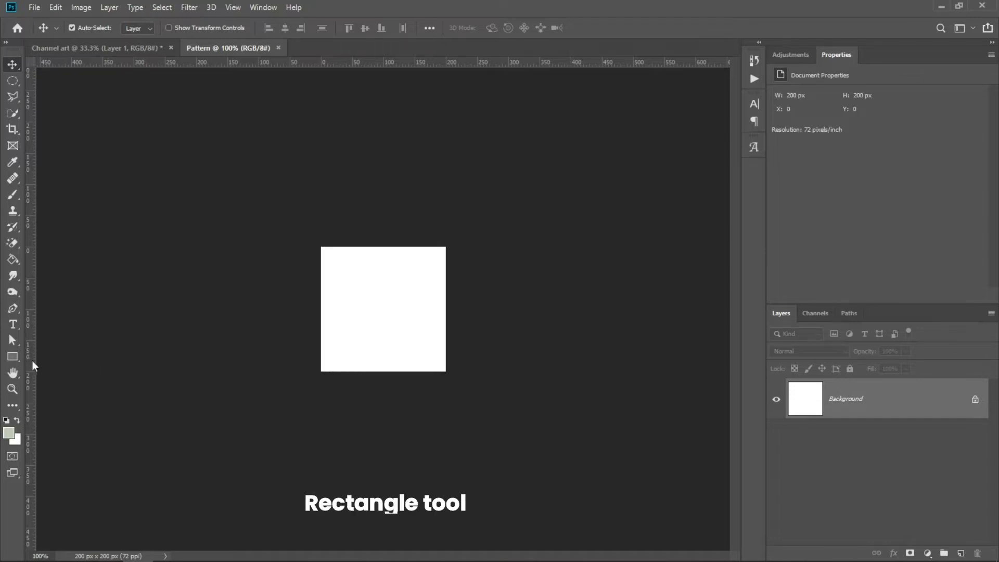
Set the Rectangle tool's fill color to black (#000000).
{"action": "left_click", "coordinate": [12, 357]}
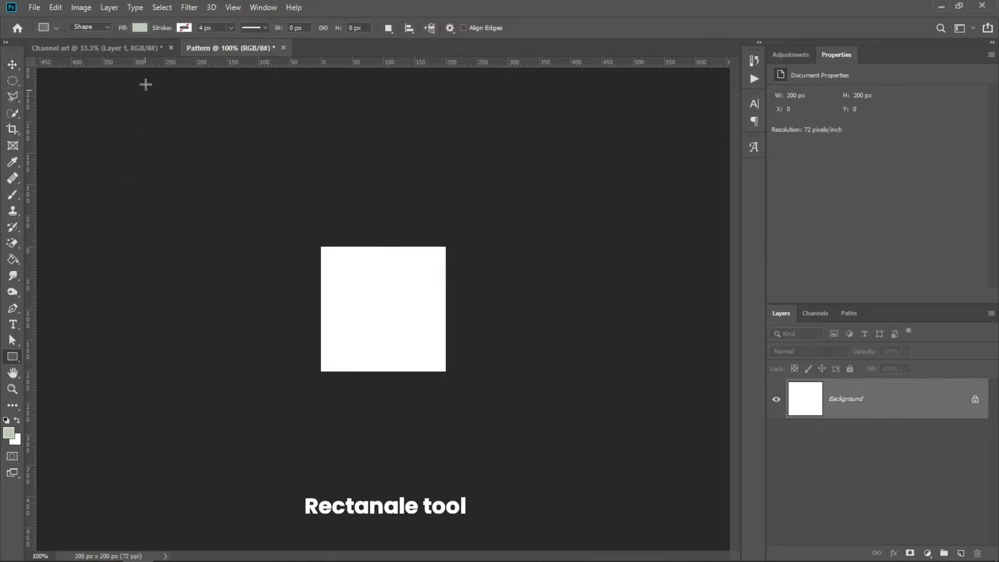
{"action": "left_click", "coordinate": [140, 28]}
{"action": "left_click", "coordinate": [197, 52]}
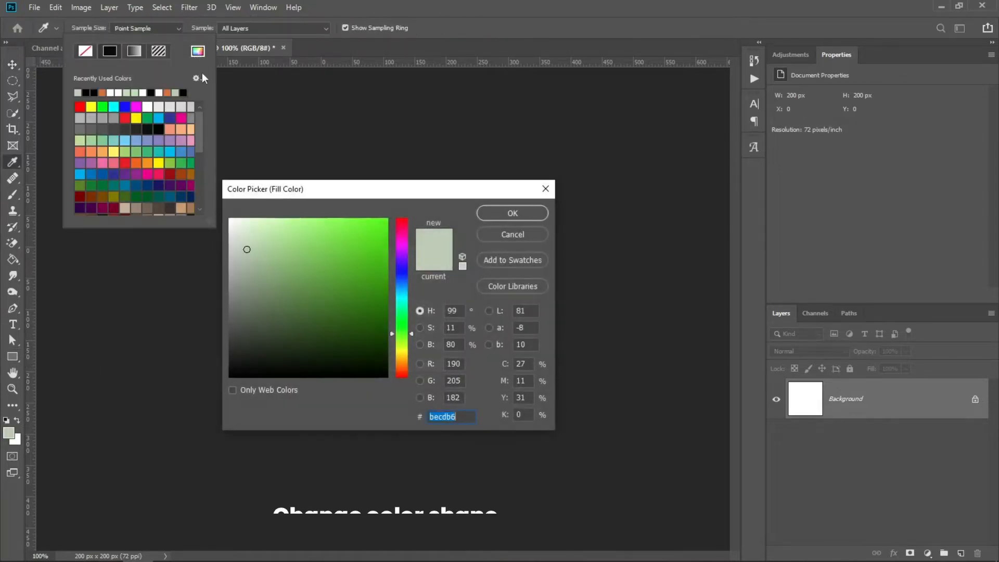
{"action": "type", "text": "000000"}
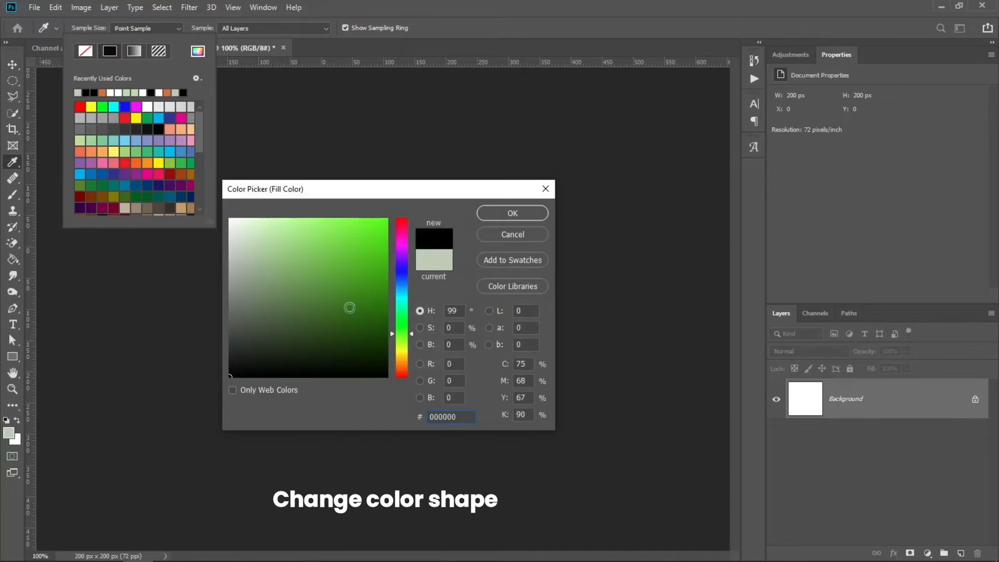
{"action": "left_click", "coordinate": [489, 213]}
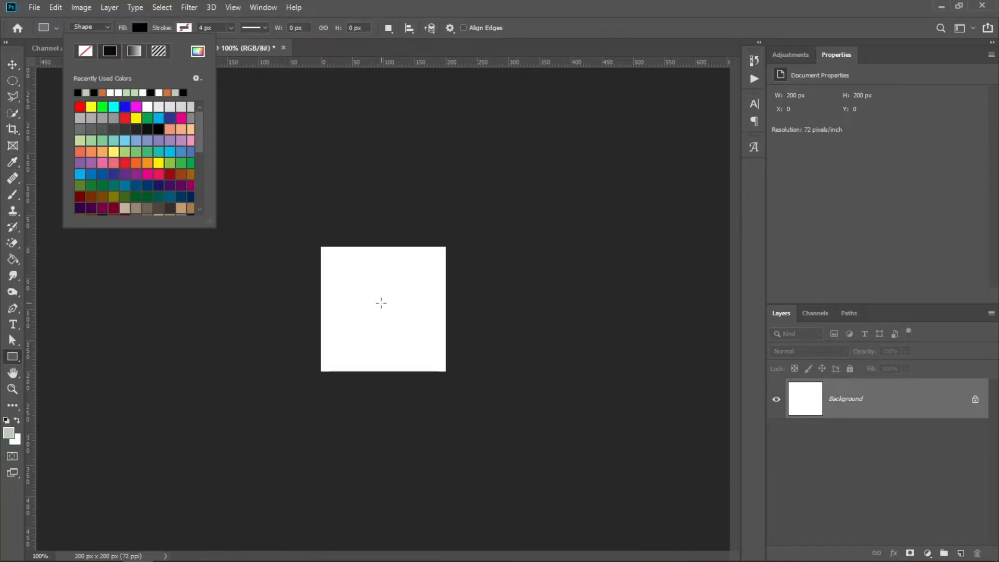
Create a 6 x 200 px rectangle and center it on the canvas so it spans the full height.
{"action": "left_click", "coordinate": [381, 302]}
{"action": "left_click", "coordinate": [382, 306]}
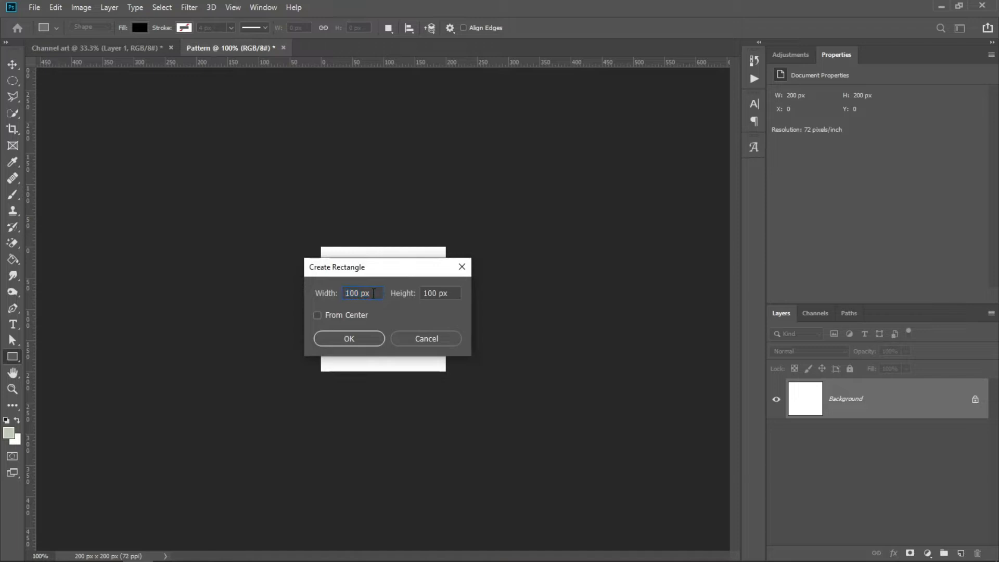
{"action": "type", "text": "6"}
{"action": "type", "text": "200"}
{"action": "left_click", "coordinate": [380, 342]}
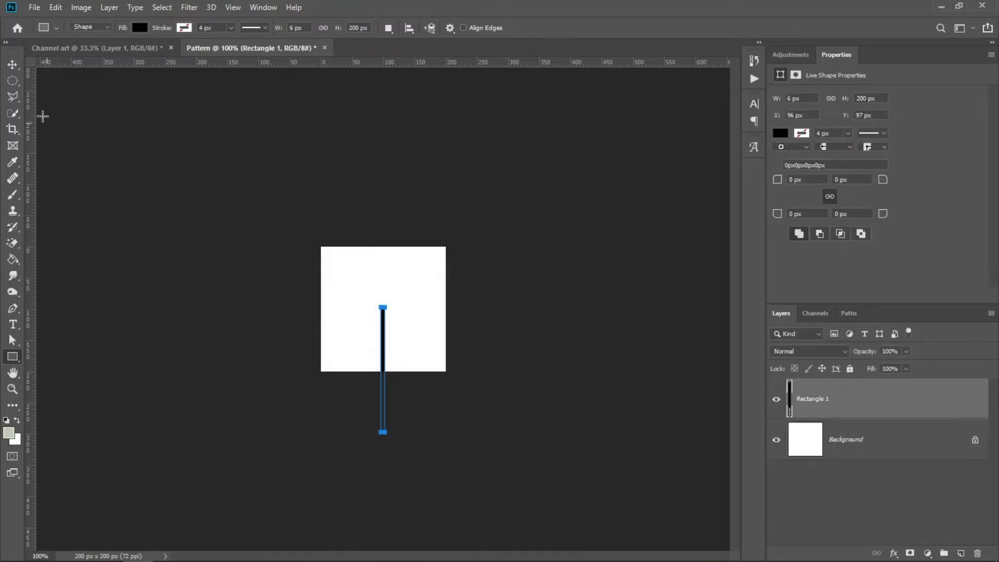
{"action": "left_click", "coordinate": [12, 65]}
{"action": "left_click_drag", "start_coordinate": [384, 328], "coordinate": [384, 267]}
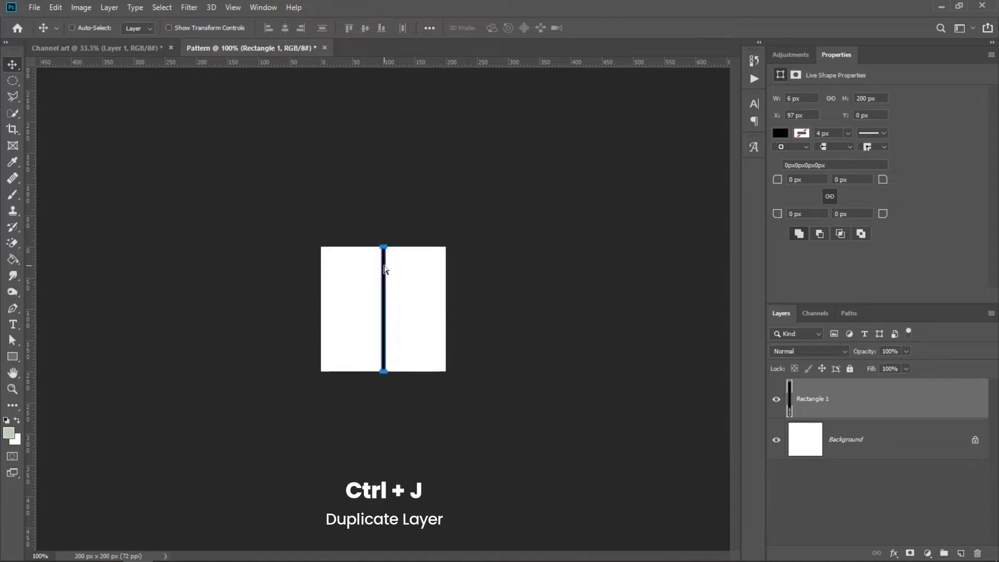
Duplicate the vertical bar and rotate the copy 90° clockwise to form a cross.
{"action": "key", "text": "ctrl+j"}
{"action": "key", "text": "ctrl+t"}
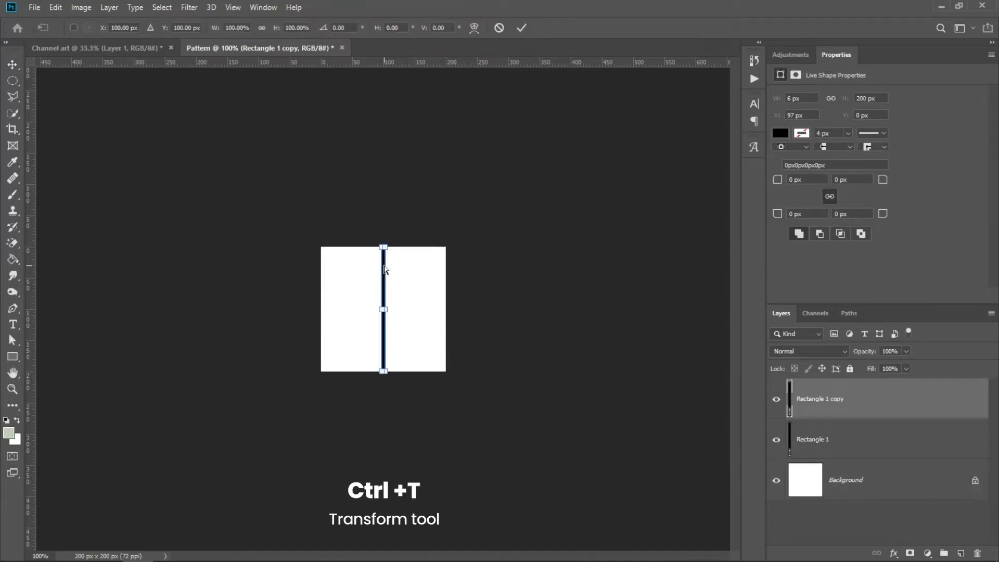
{"action": "right_click", "coordinate": [383, 295]}
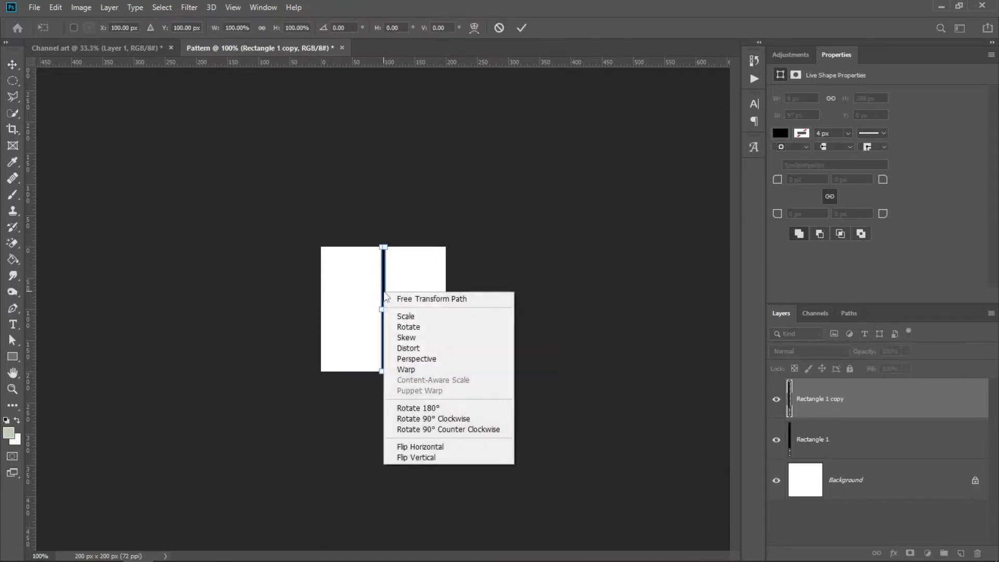
{"action": "left_click", "coordinate": [427, 418]}
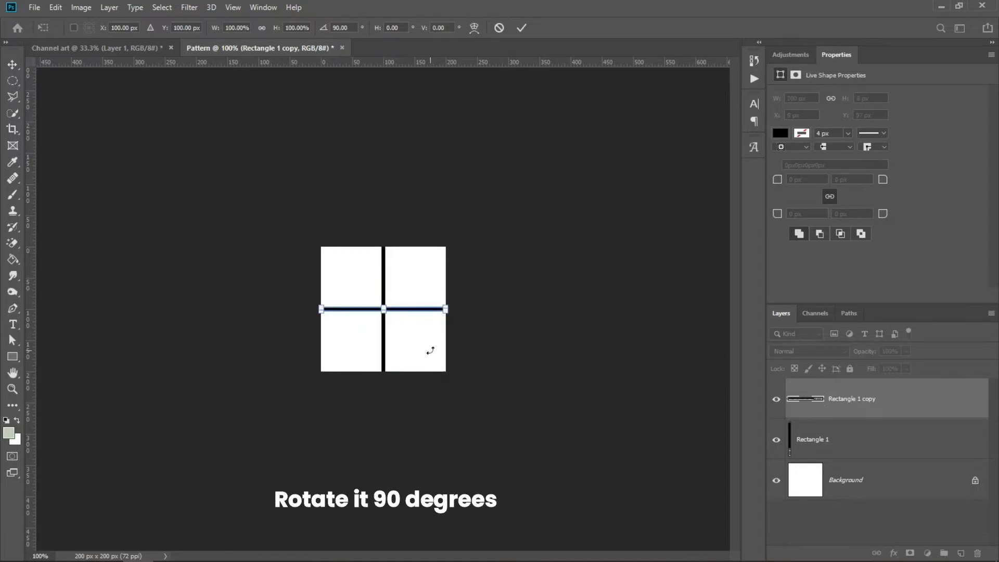
{"action": "left_click", "coordinate": [520, 28]}
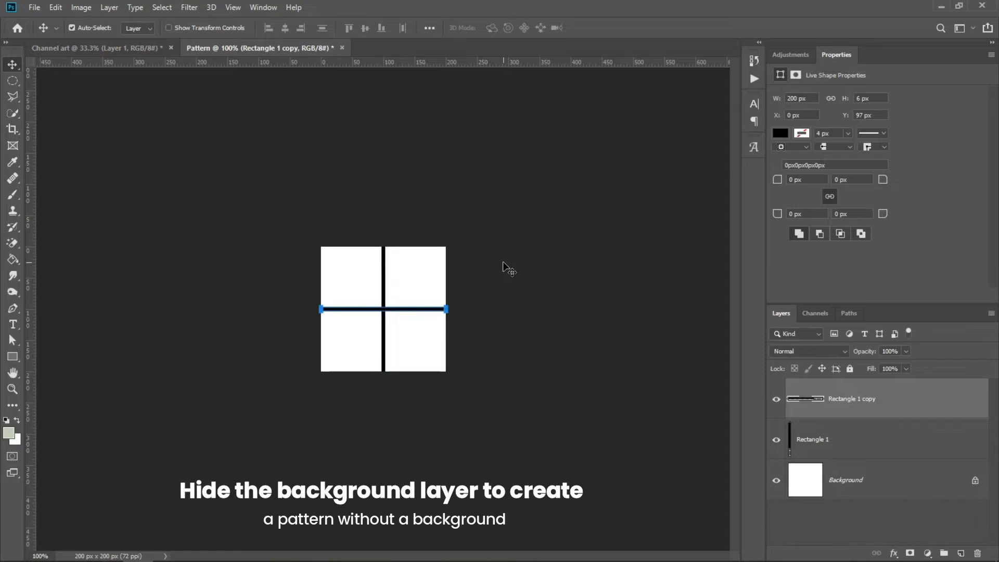
With the background layer hidden, define the cross as a pattern named Grid and close the Pattern document without saving.
{"action": "left_click", "coordinate": [777, 479]}
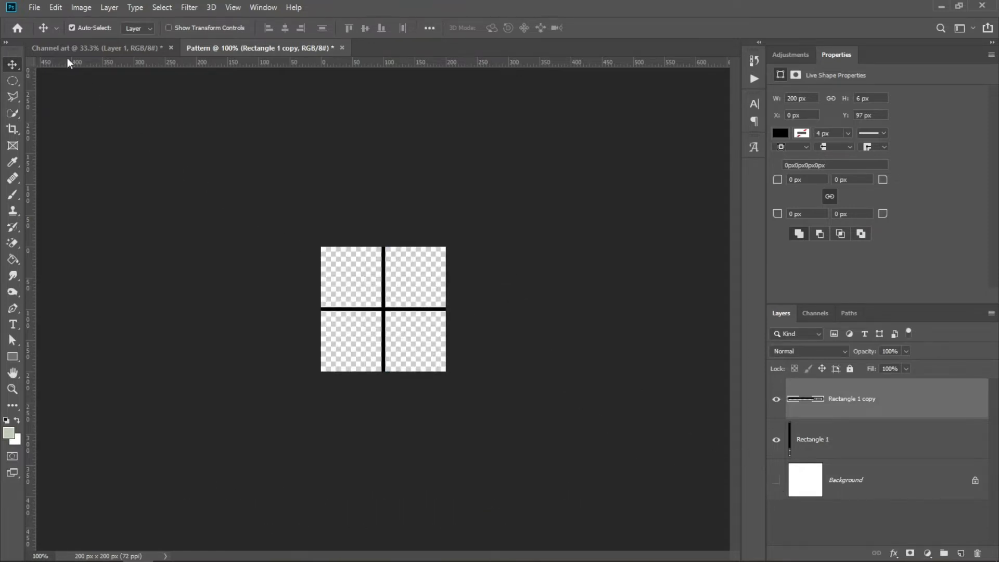
{"action": "left_click", "coordinate": [56, 8]}
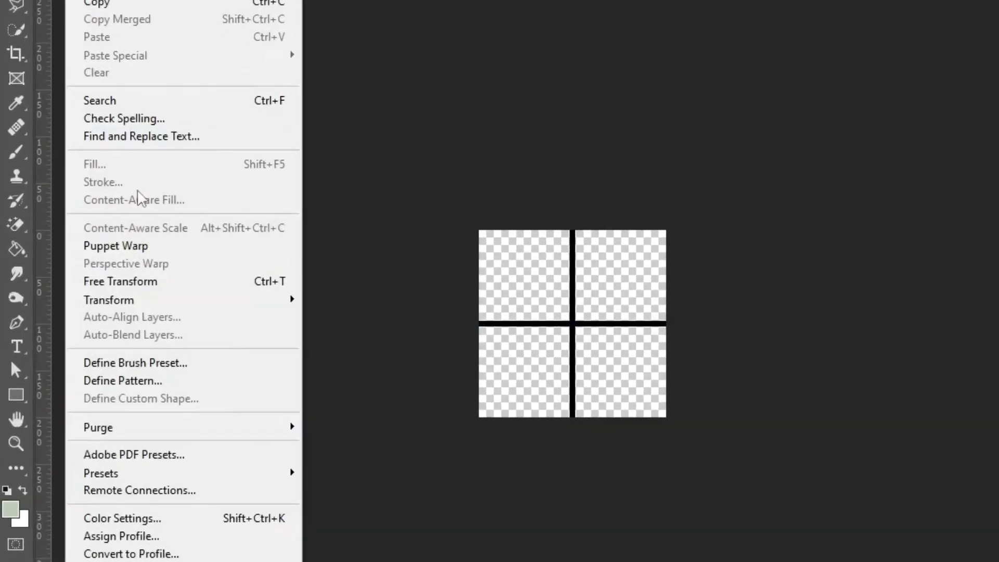
{"action": "left_click", "coordinate": [143, 380]}
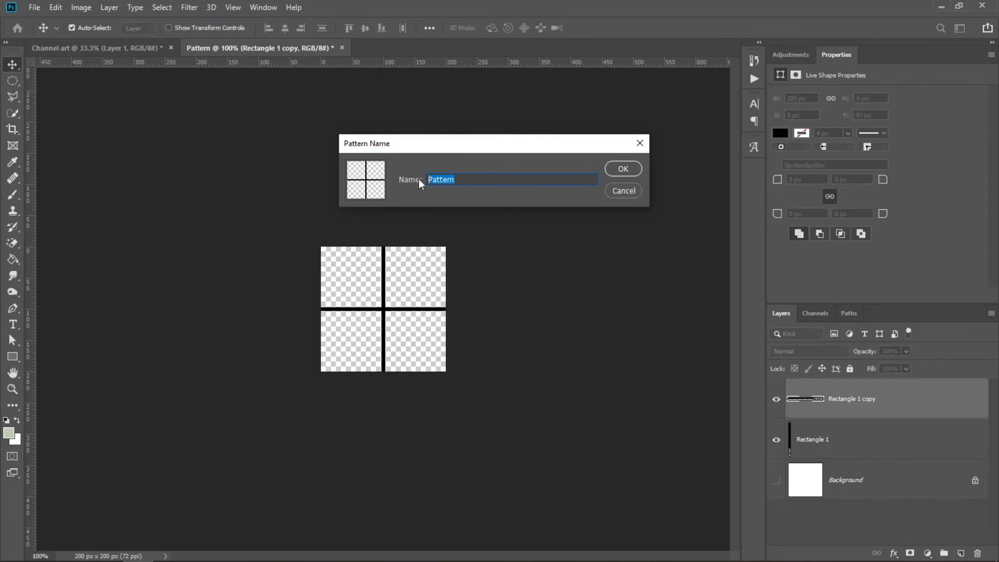
{"action": "type", "text": "Grid"}
{"action": "left_click", "coordinate": [630, 168]}
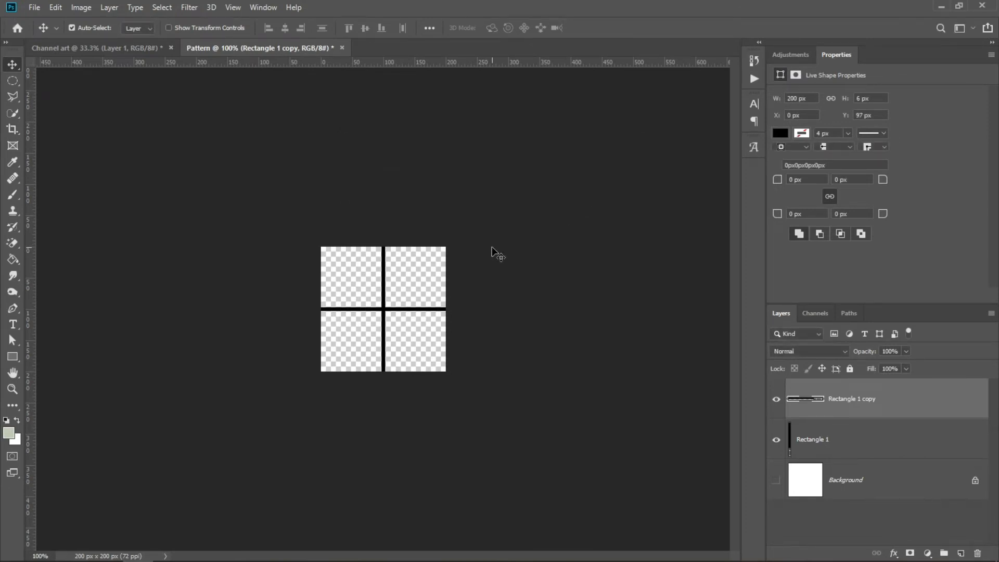
{"action": "left_click", "coordinate": [342, 48]}
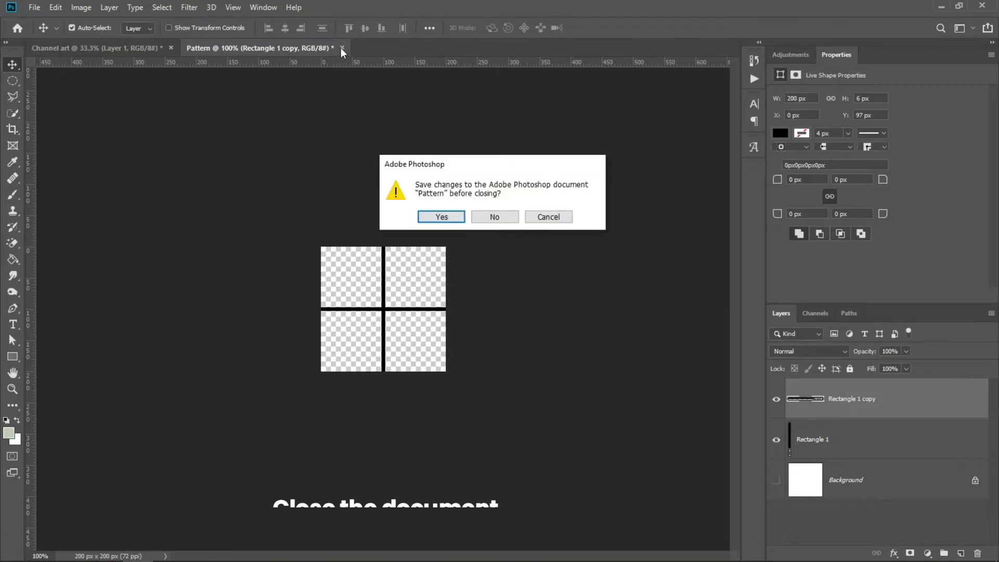
{"action": "left_click", "coordinate": [487, 220]}
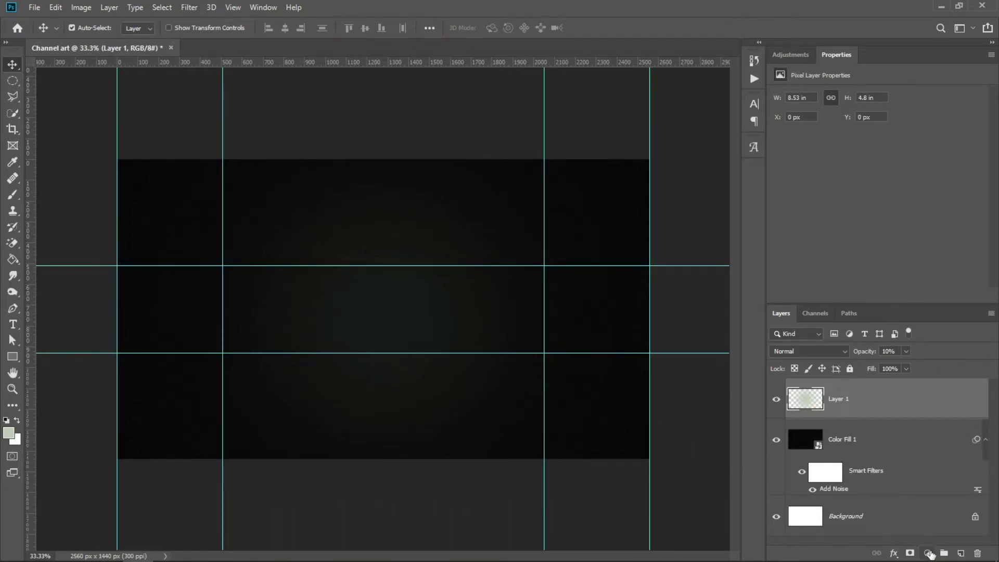
Add a Pattern fill layer above the glow using the grid pattern at 40% scale, with its blend mode set to Soft Light.
{"action": "left_click", "coordinate": [927, 553]}
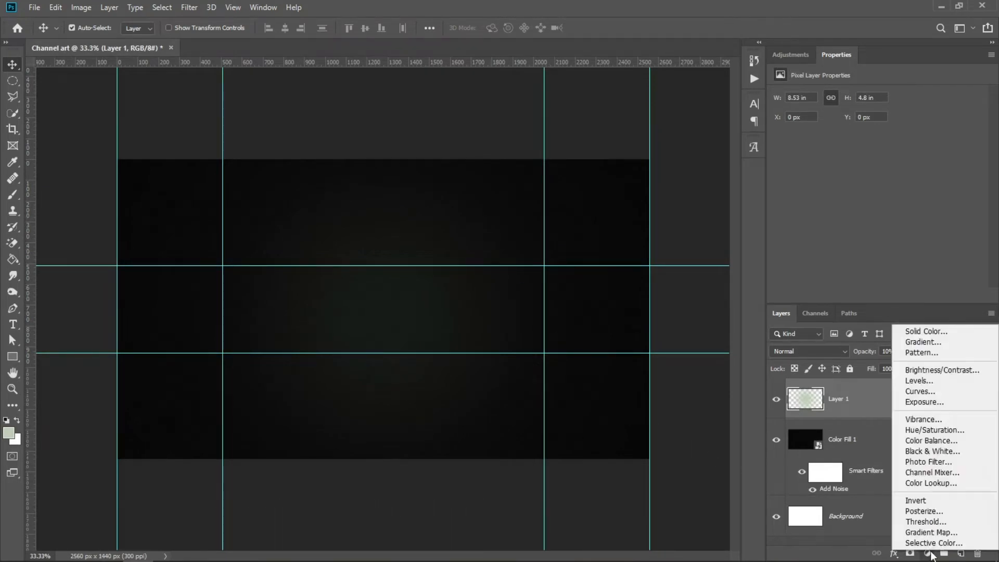
{"action": "left_click", "coordinate": [924, 353]}
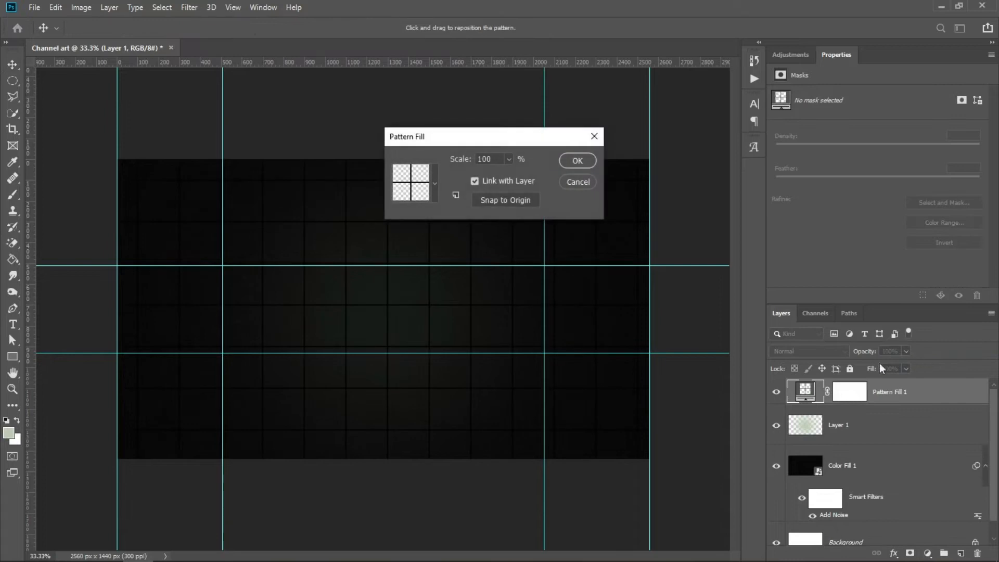
{"action": "left_click", "coordinate": [435, 183]}
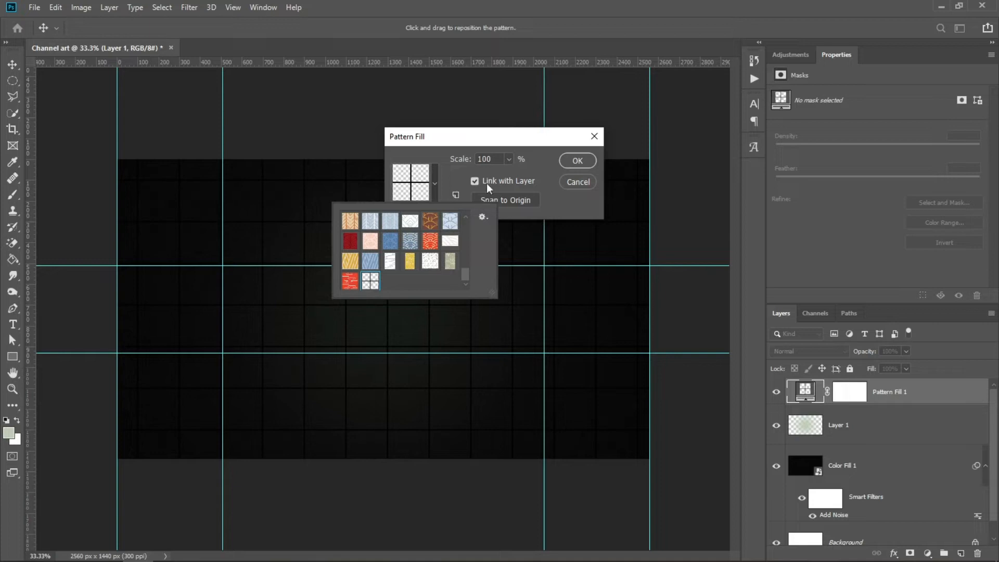
{"action": "left_click", "coordinate": [496, 157]}
{"action": "double_click", "coordinate": [480, 157]}
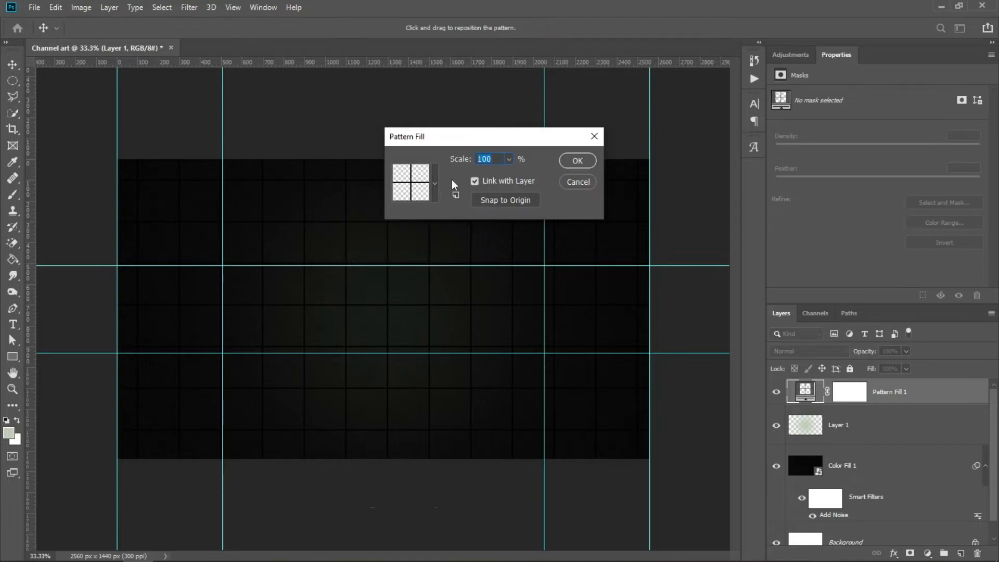
{"action": "type", "text": "40"}
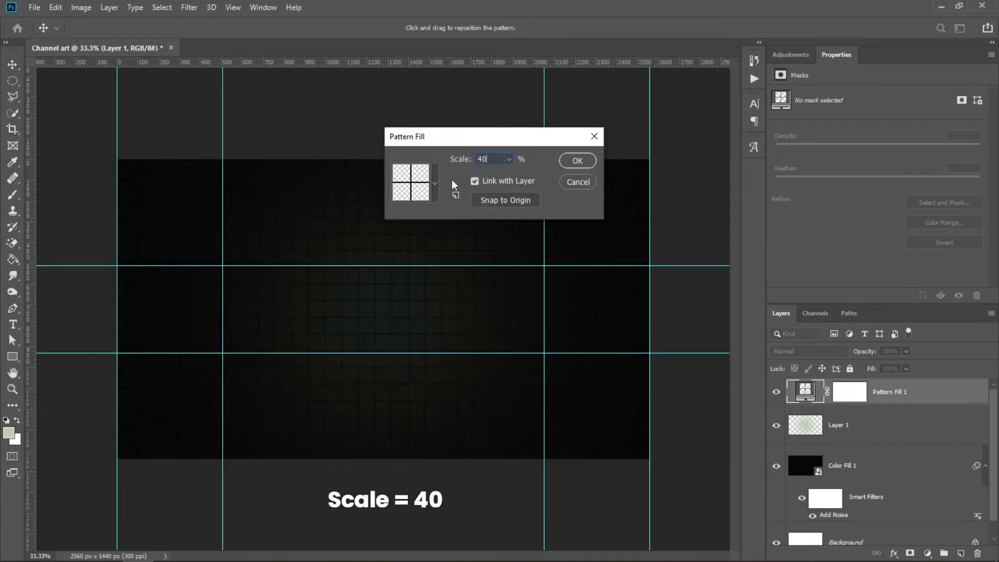
{"action": "left_click", "coordinate": [578, 160]}
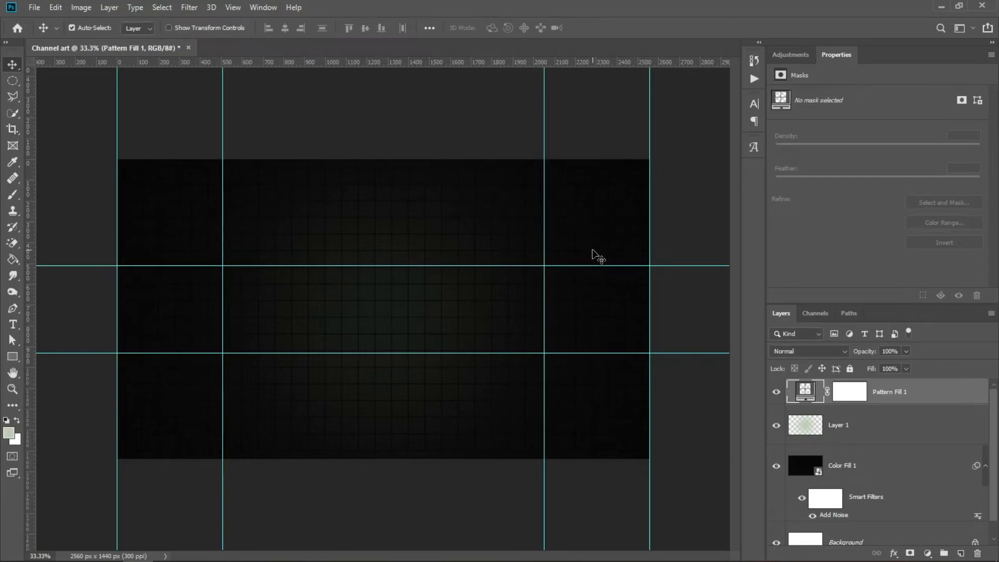
{"action": "left_click", "coordinate": [825, 354]}
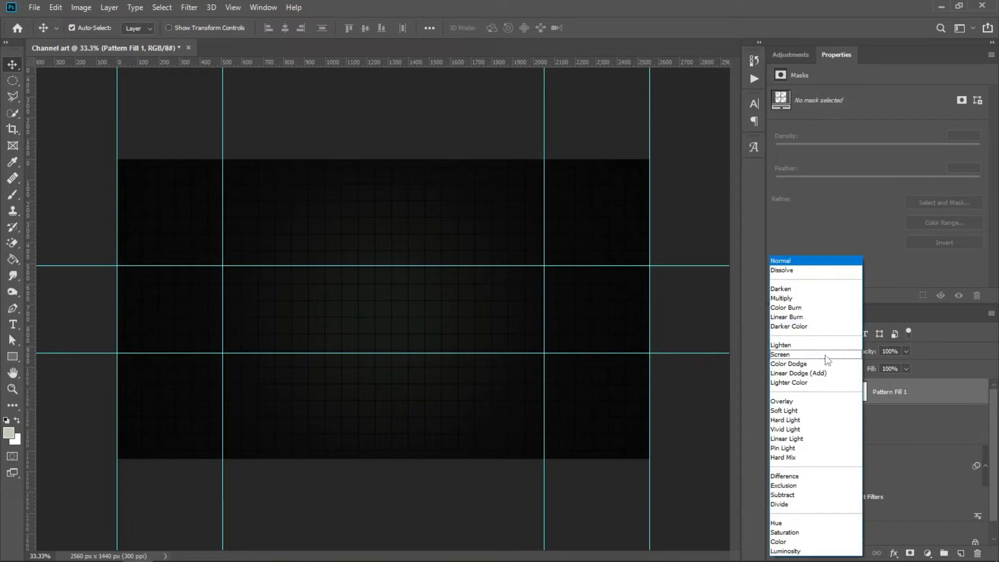
{"action": "left_click", "coordinate": [808, 411]}
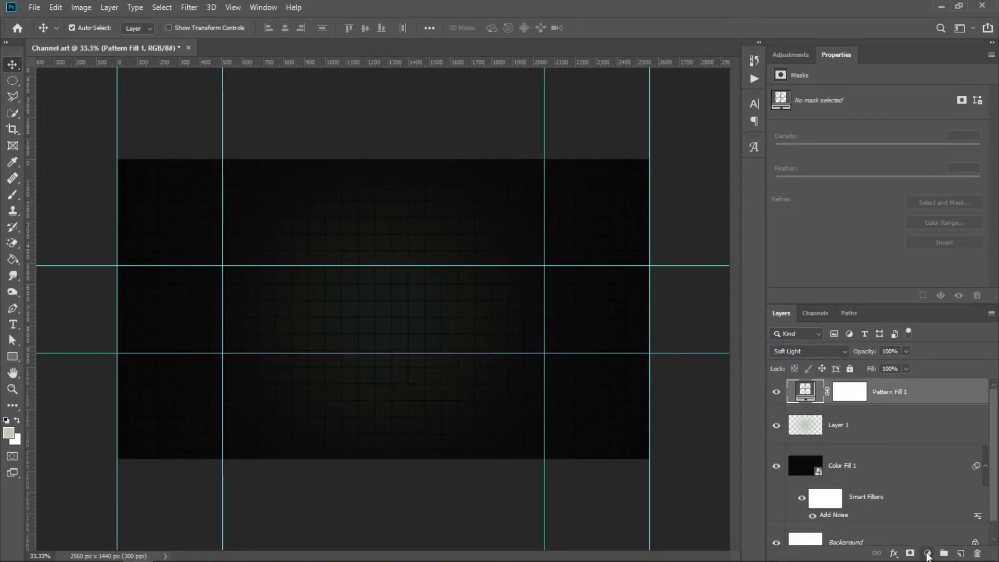
Add a white (#ffffff) Solid Color fill layer above the grid pattern layer and clip it to that layer.
{"action": "left_click", "coordinate": [928, 554]}
{"action": "left_click", "coordinate": [926, 330]}
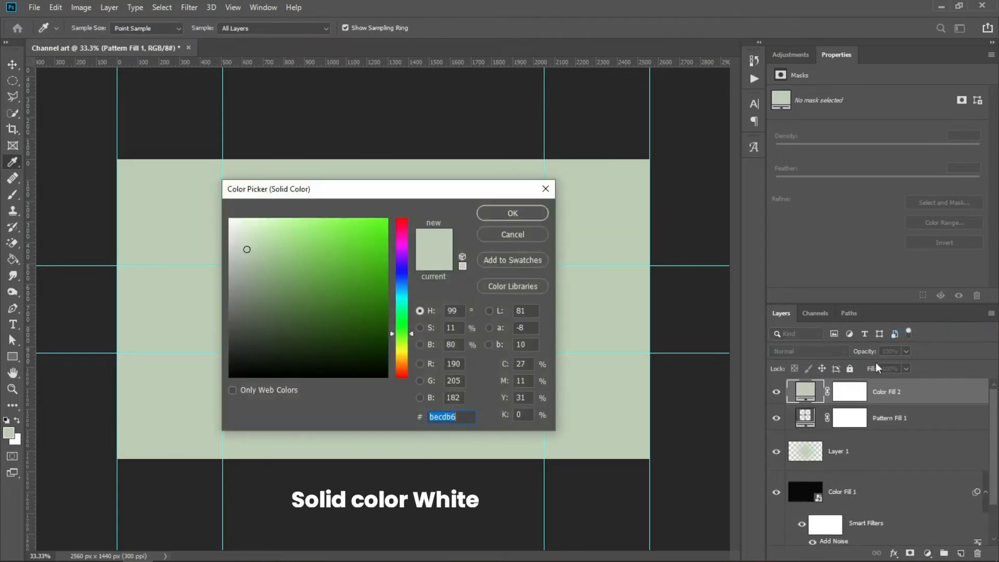
{"action": "left_click_drag", "start_coordinate": [318, 297], "coordinate": [143, 172]}
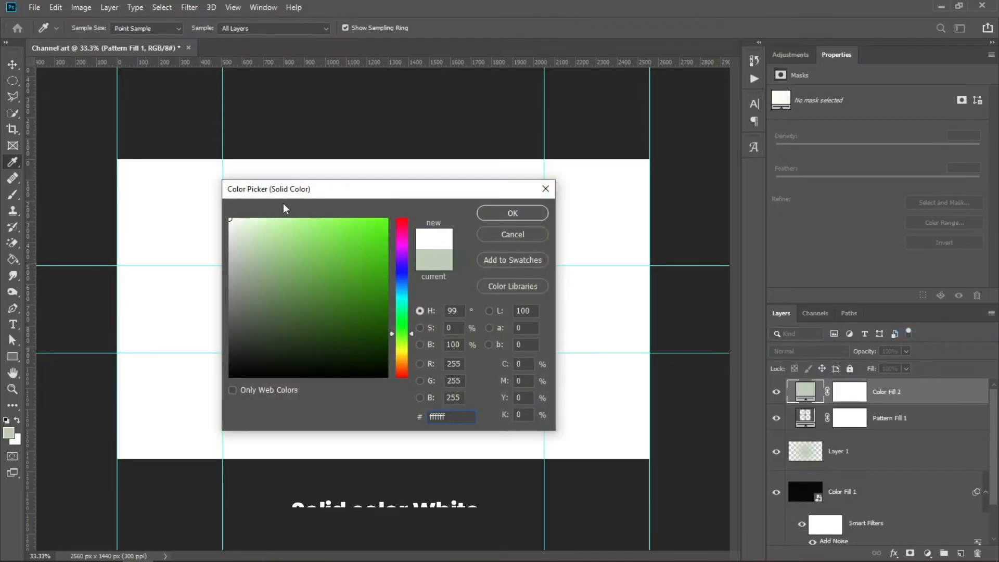
{"action": "left_click", "coordinate": [512, 214]}
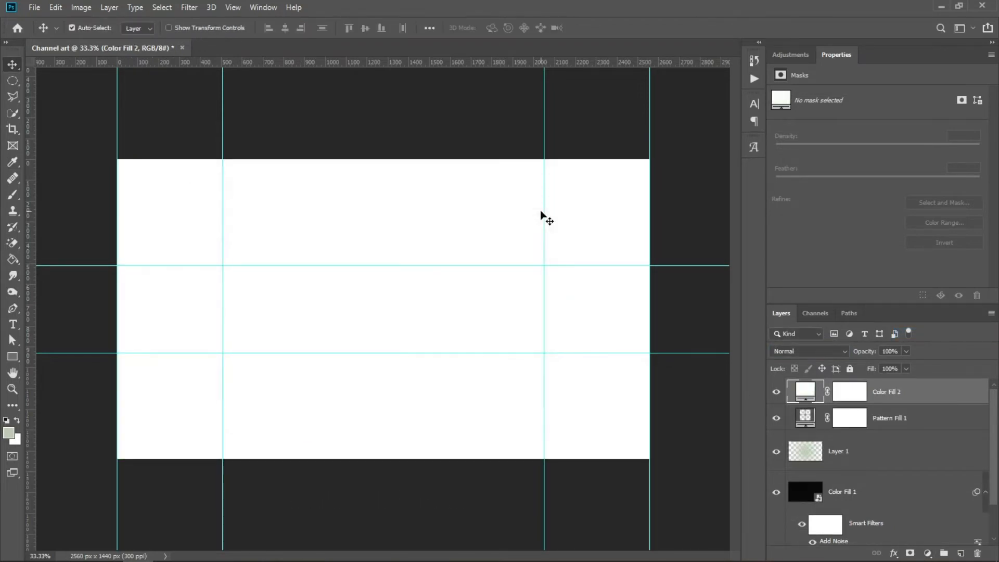
{"action": "right_click", "coordinate": [937, 393]}
{"action": "left_click", "coordinate": [865, 276]}
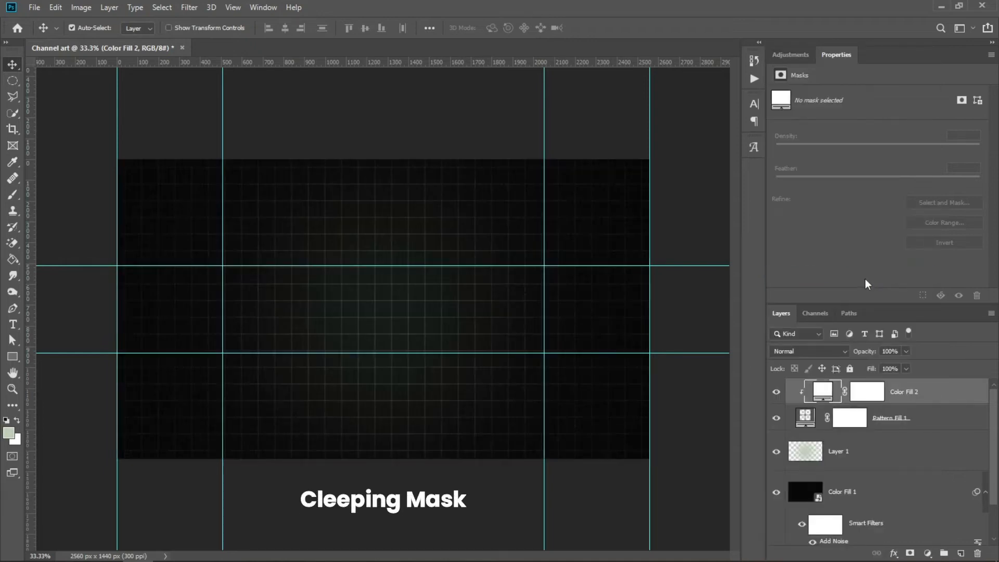
Create a 1130 x 1130 px circle shape from its center near the middle of the canvas.
{"action": "left_click", "coordinate": [12, 358]}
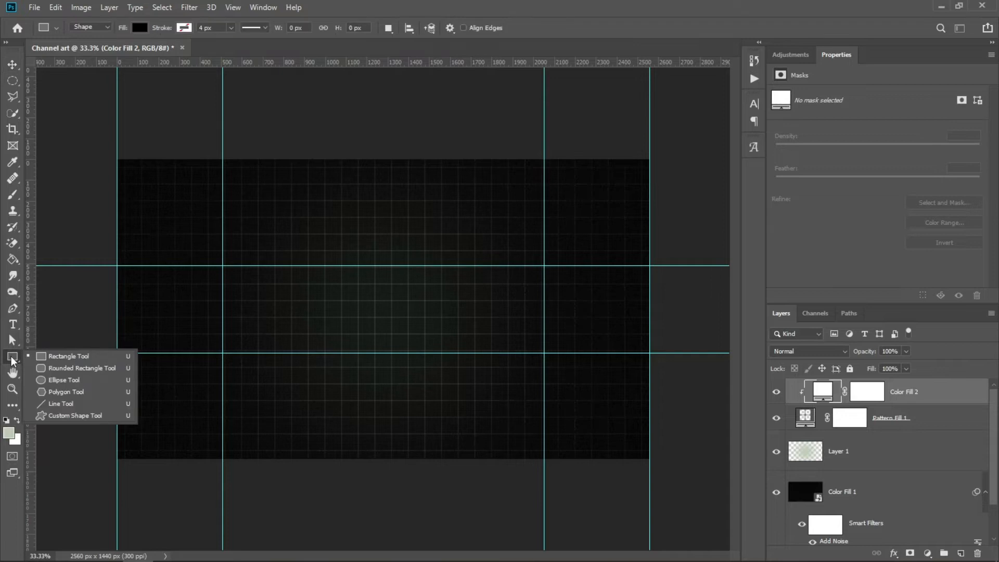
{"action": "left_click", "coordinate": [62, 381]}
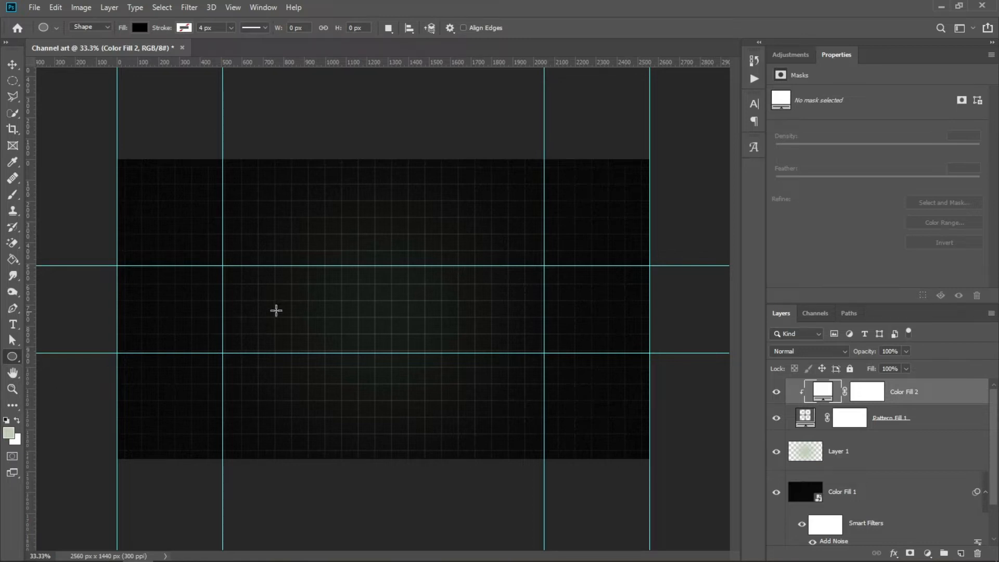
{"action": "left_click", "coordinate": [377, 305]}
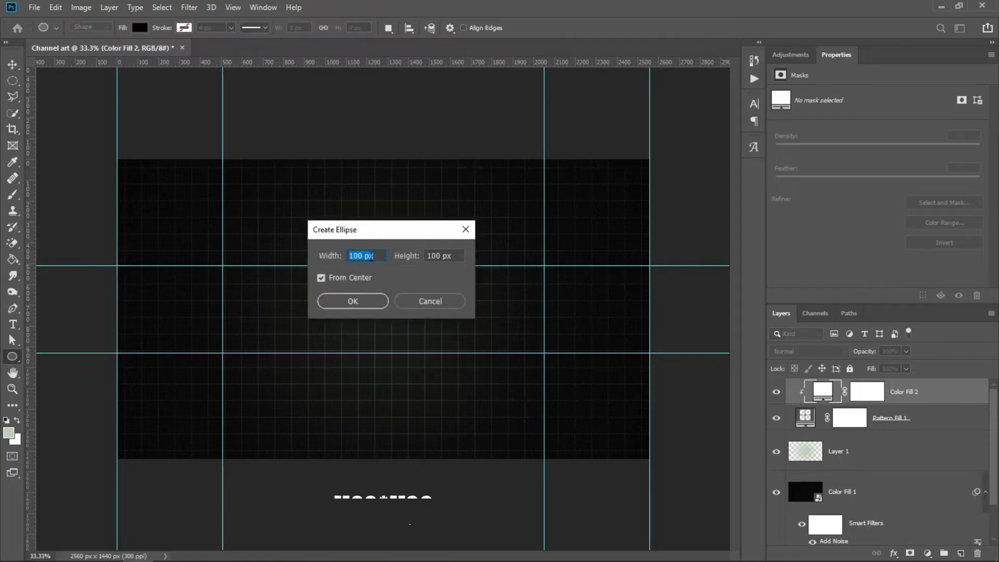
{"action": "type", "text": "11"}
{"action": "key", "text": "Tab"}
{"action": "type", "text": "1130"}
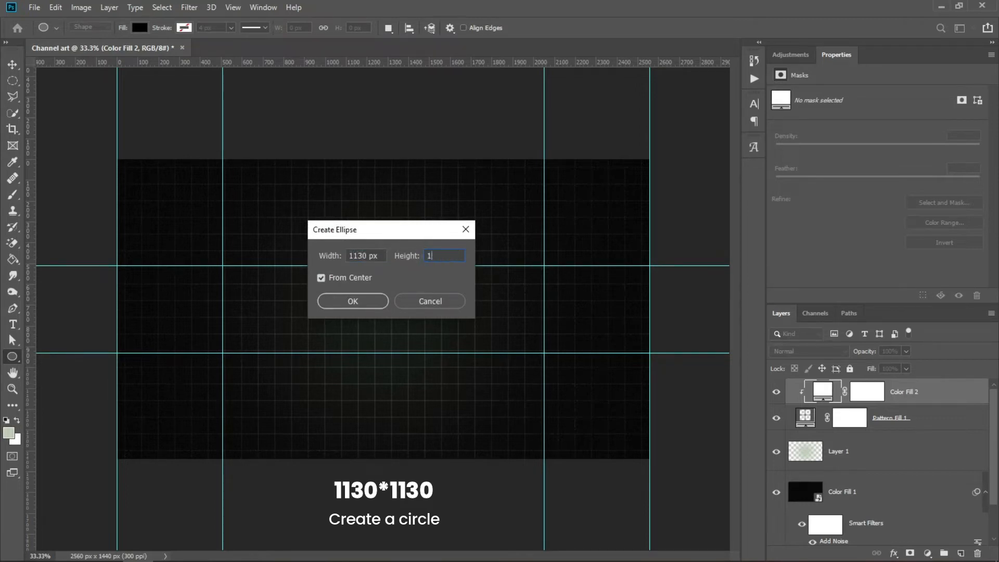
{"action": "left_click", "coordinate": [369, 301]}
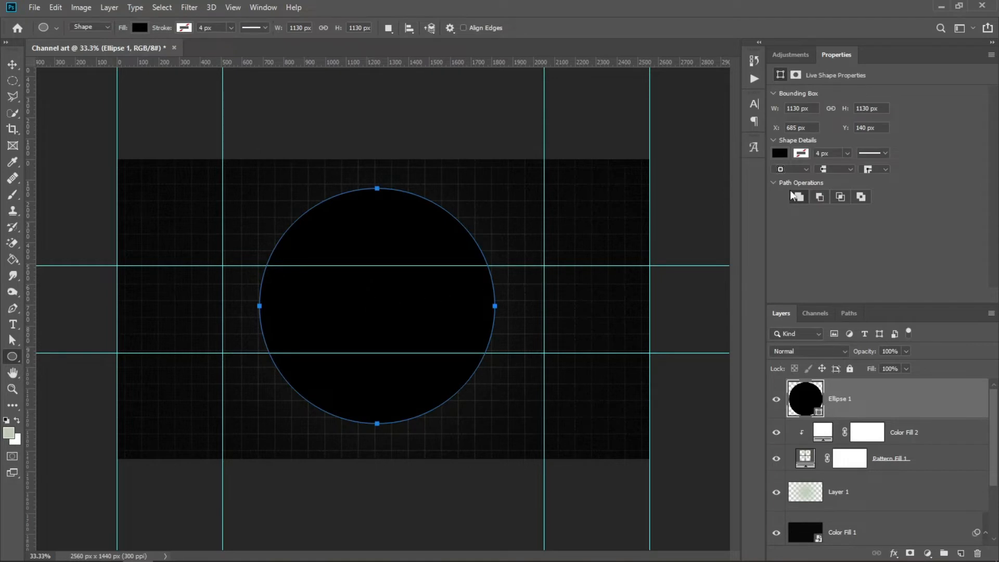
Remove the circle's fill and set its stroke color to #d97338.
{"action": "left_click", "coordinate": [784, 156]}
{"action": "left_click", "coordinate": [787, 177]}
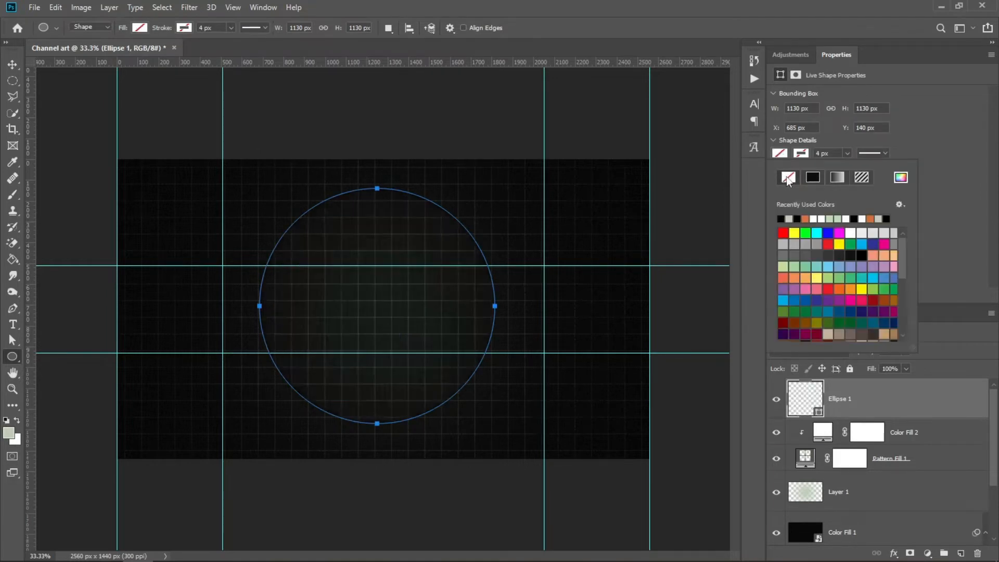
{"action": "left_click", "coordinate": [902, 177]}
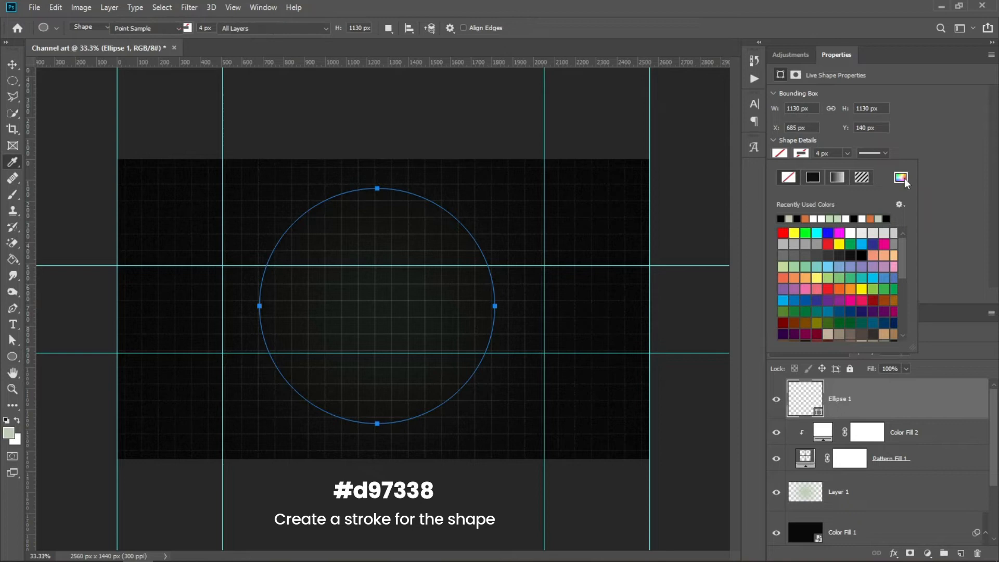
{"action": "left_click_drag", "start_coordinate": [467, 416], "coordinate": [420, 417]}
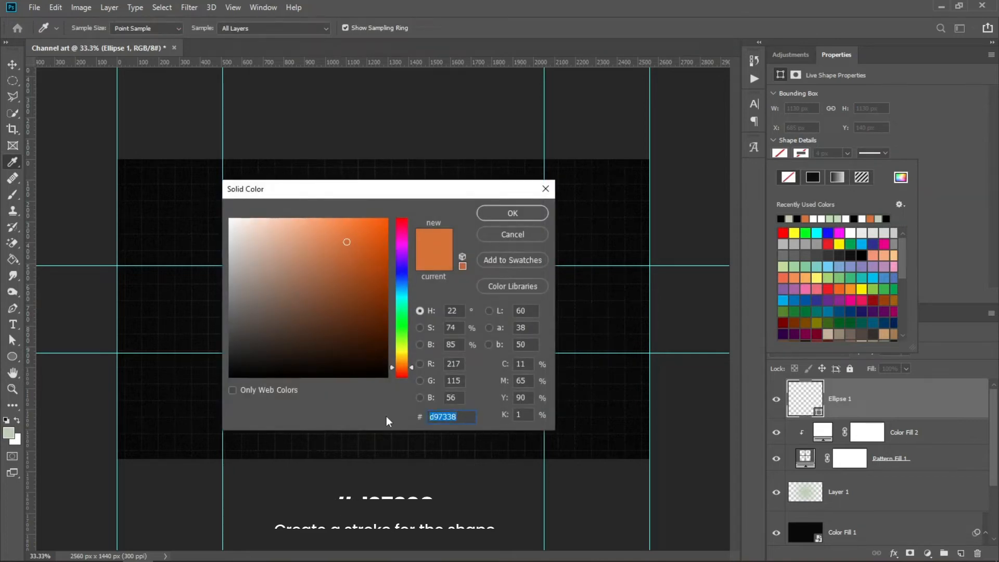
{"action": "left_click", "coordinate": [507, 215]}
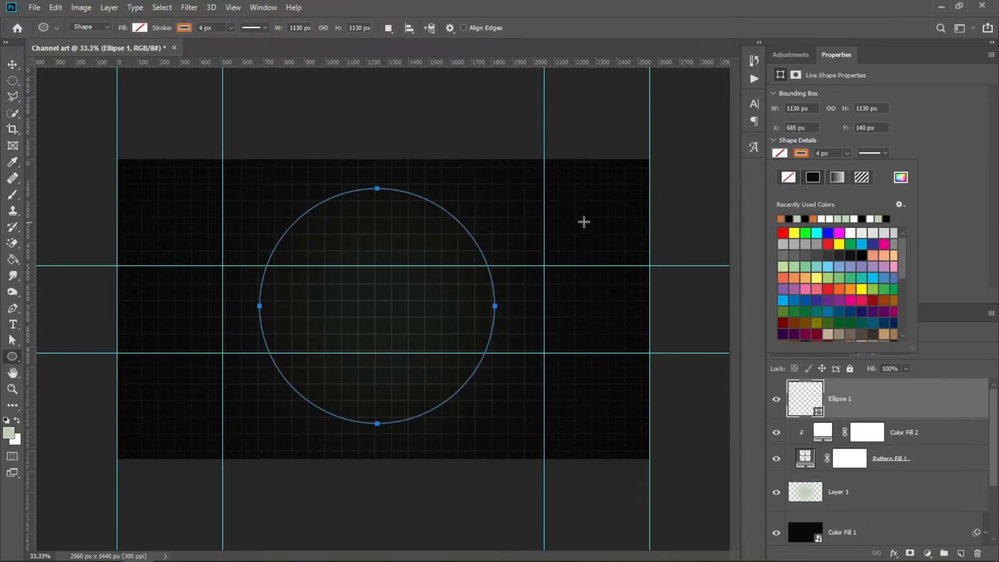
Set the circle's stroke thickness to 100 px.
{"action": "left_click", "coordinate": [838, 152]}
{"action": "left_click_drag", "start_coordinate": [837, 153], "coordinate": [815, 155]}
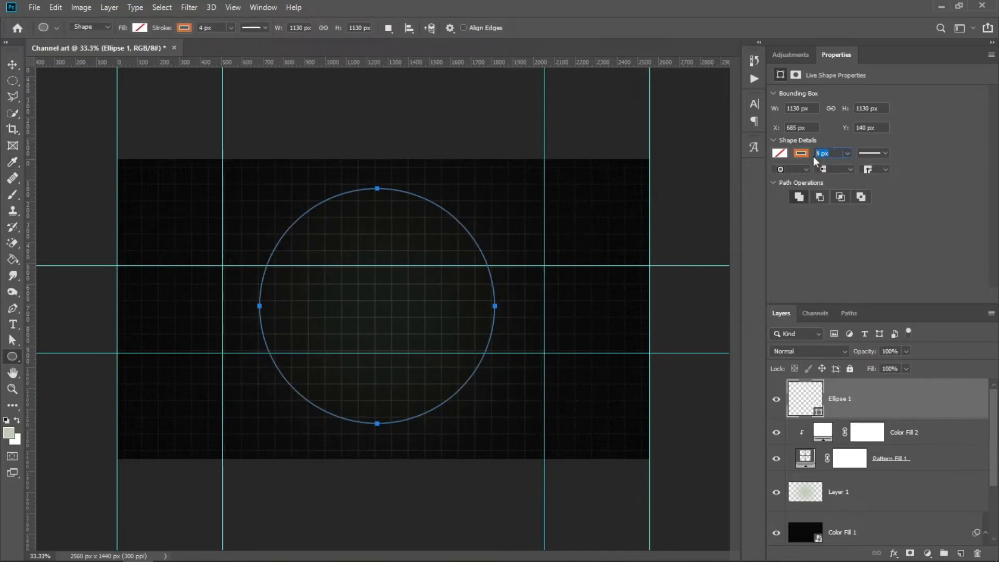
{"action": "type", "text": "100"}
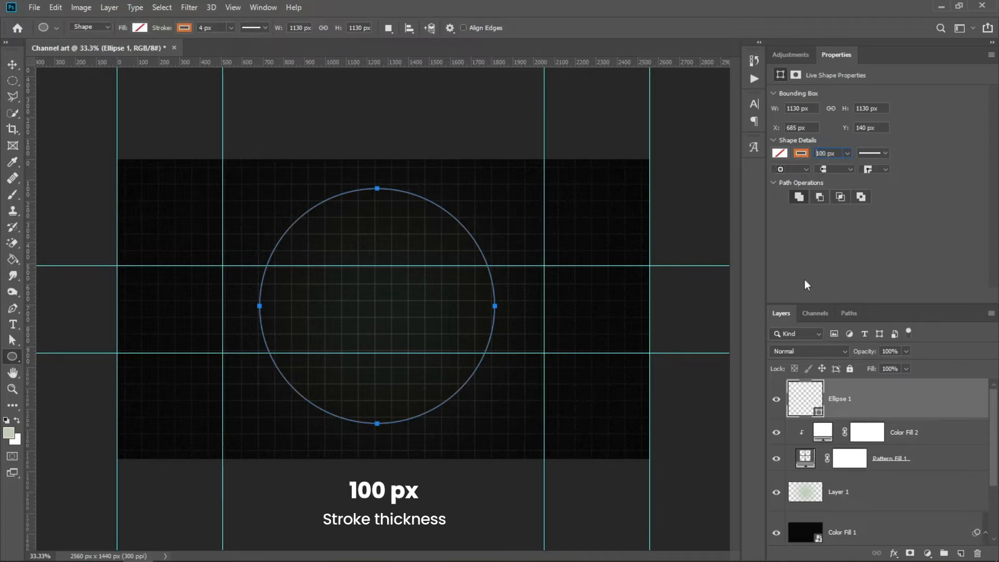
{"action": "key", "text": "Return"}
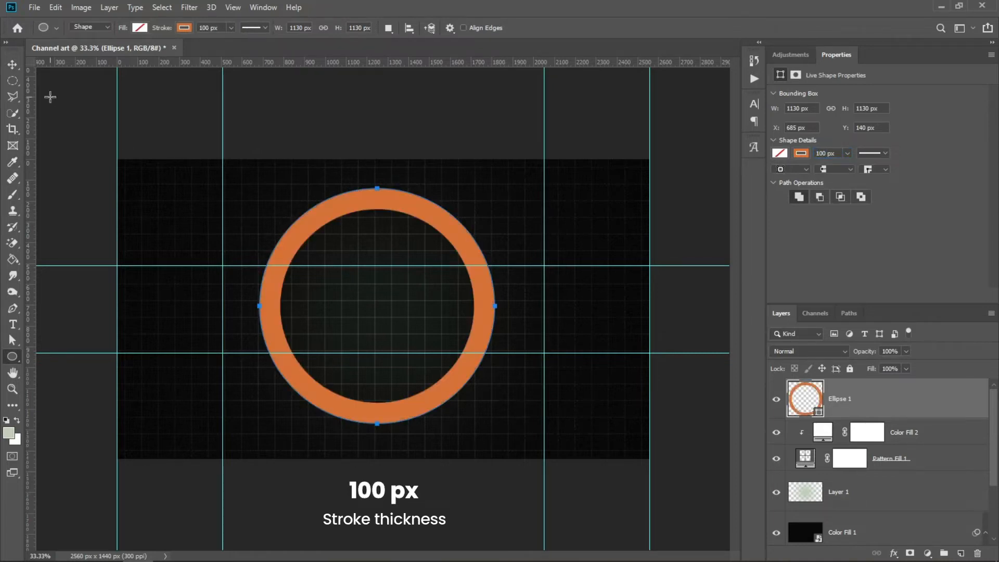
Center the orange ring on the canvas and set its layer's blend mode to Difference.
{"action": "left_click", "coordinate": [12, 64]}
{"action": "left_click_drag", "start_coordinate": [479, 296], "coordinate": [488, 304]}
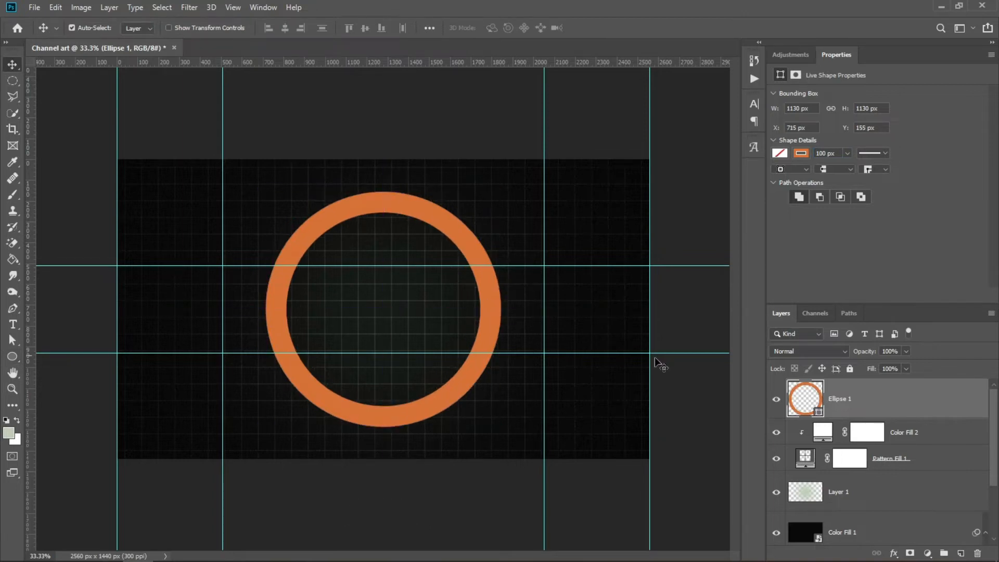
{"action": "left_click", "coordinate": [816, 352]}
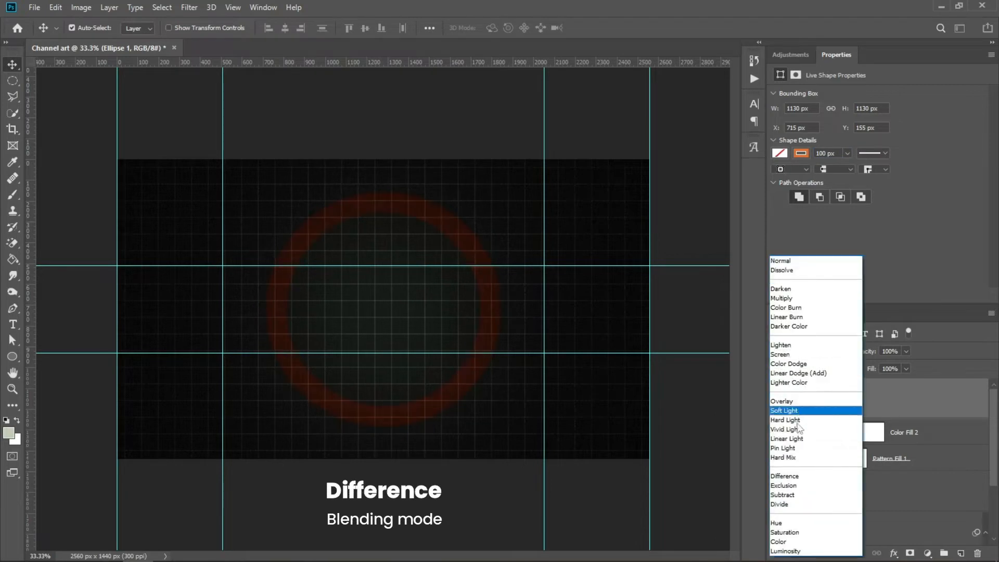
{"action": "left_click", "coordinate": [795, 477]}
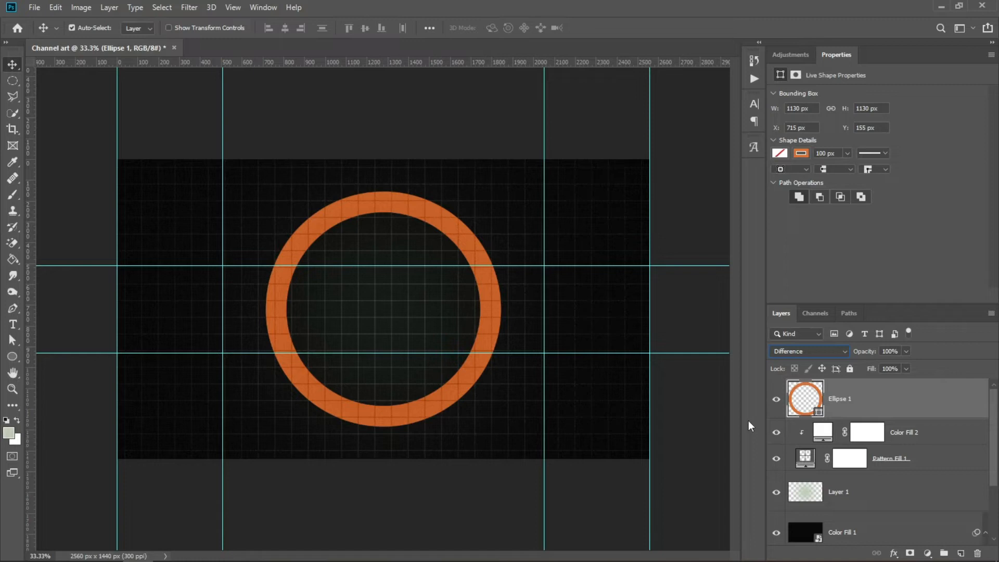
Draw a 2560 x 420 px rectangle across the full canvas width between the two horizontal guides.
{"action": "left_click", "coordinate": [18, 359]}
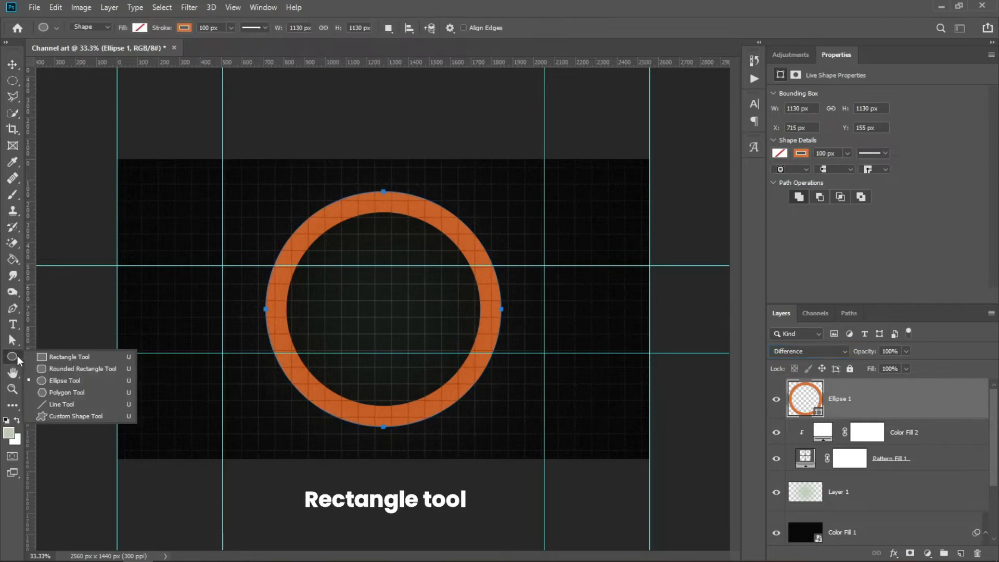
{"action": "left_click", "coordinate": [73, 356]}
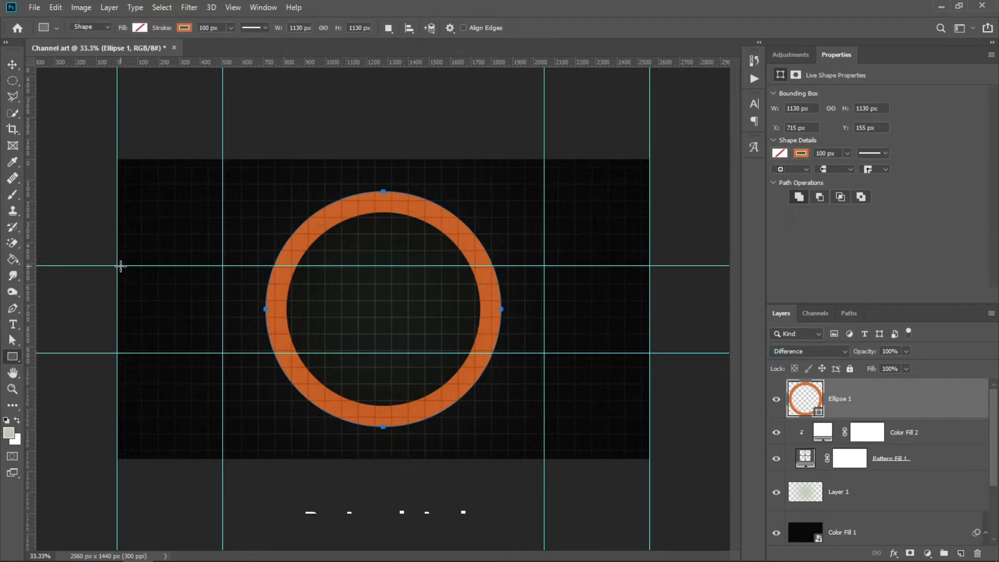
{"action": "left_click_drag", "start_coordinate": [119, 266], "coordinate": [651, 352]}
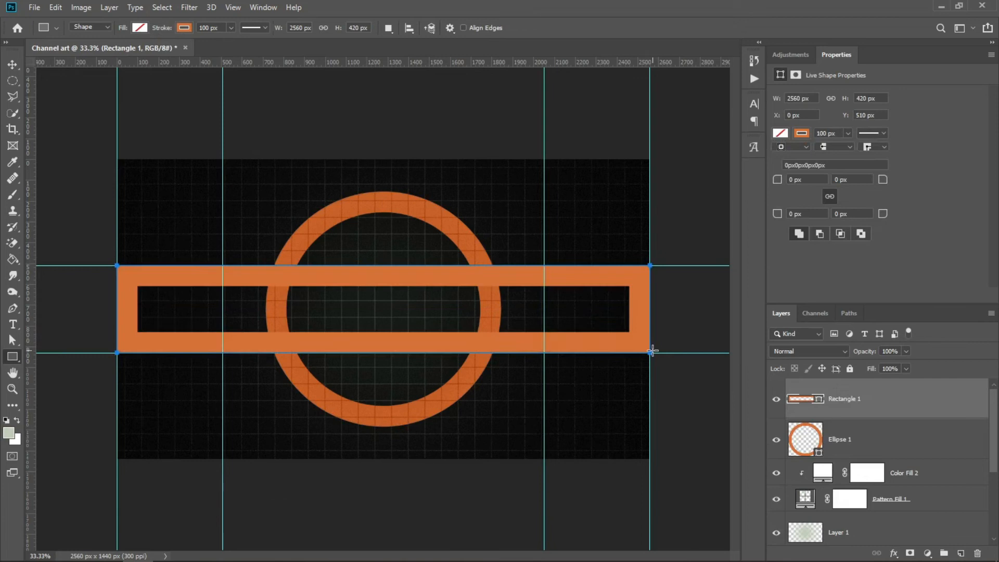
Remove the wide rectangle's stroke and set its fill color to #becdb6.
{"action": "left_click", "coordinate": [803, 134]}
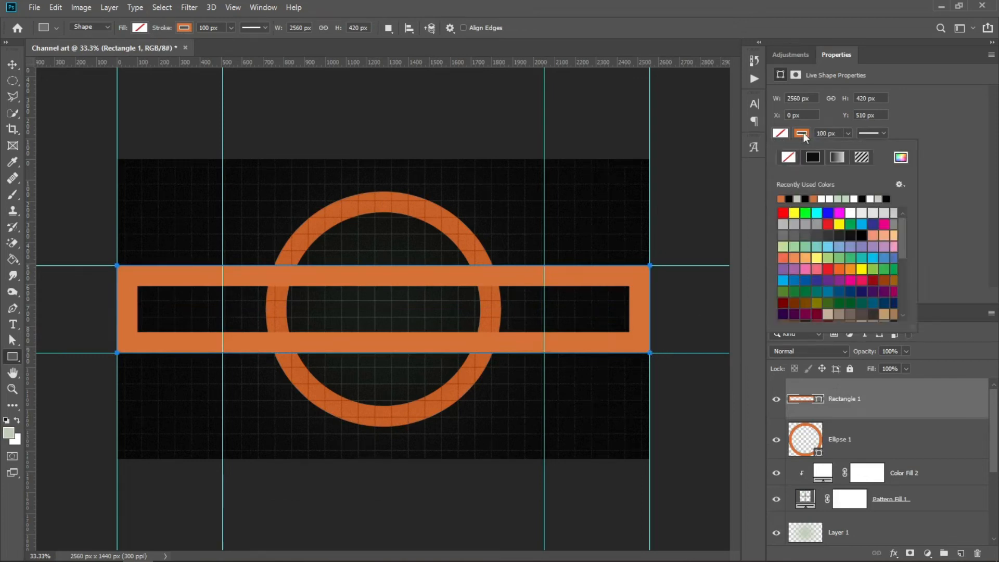
{"action": "left_click", "coordinate": [790, 159]}
{"action": "left_click", "coordinate": [782, 134]}
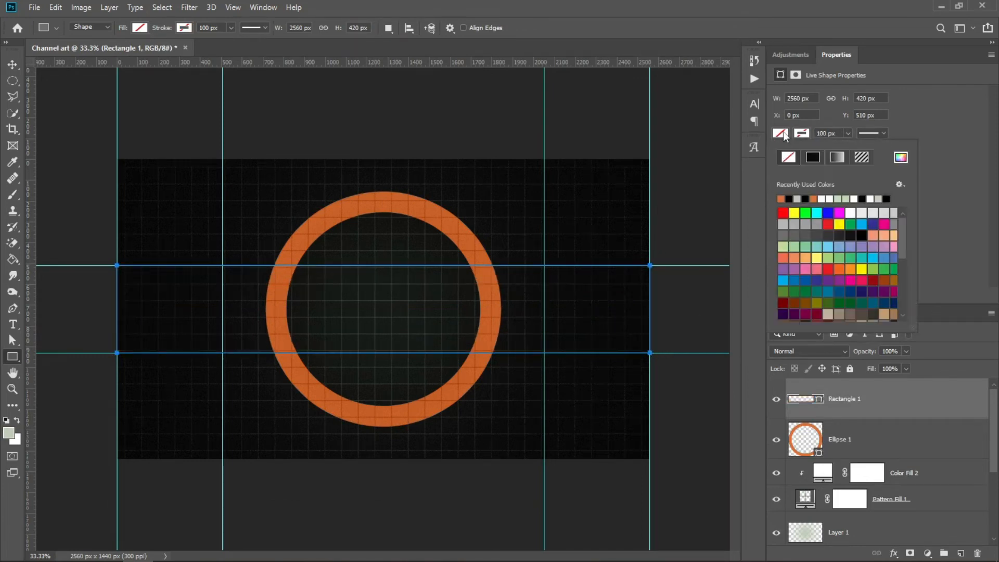
{"action": "left_click", "coordinate": [902, 158]}
{"action": "left_click", "coordinate": [469, 416]}
{"action": "left_click_drag", "start_coordinate": [469, 417], "coordinate": [390, 416]}
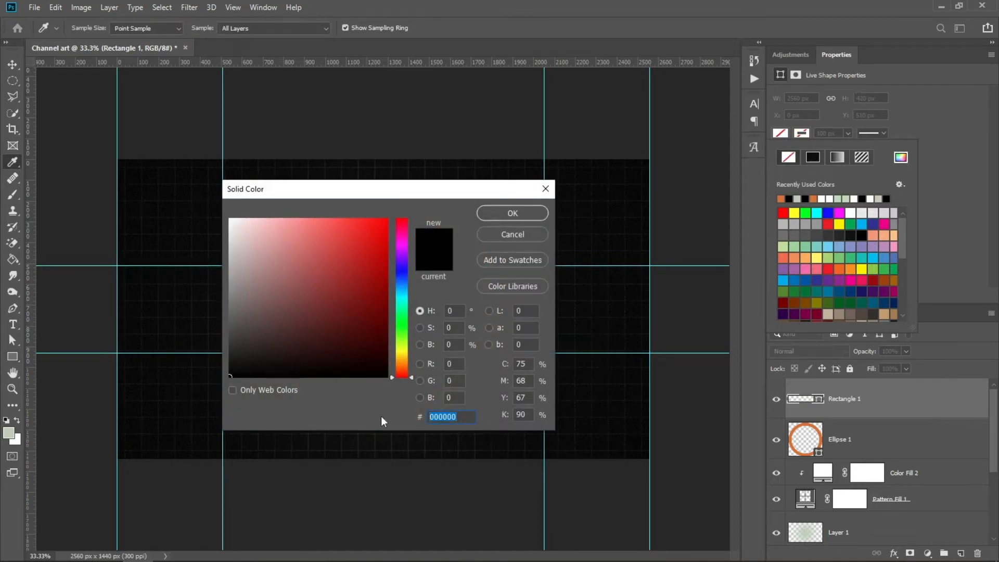
{"action": "type", "text": "becdb6"}
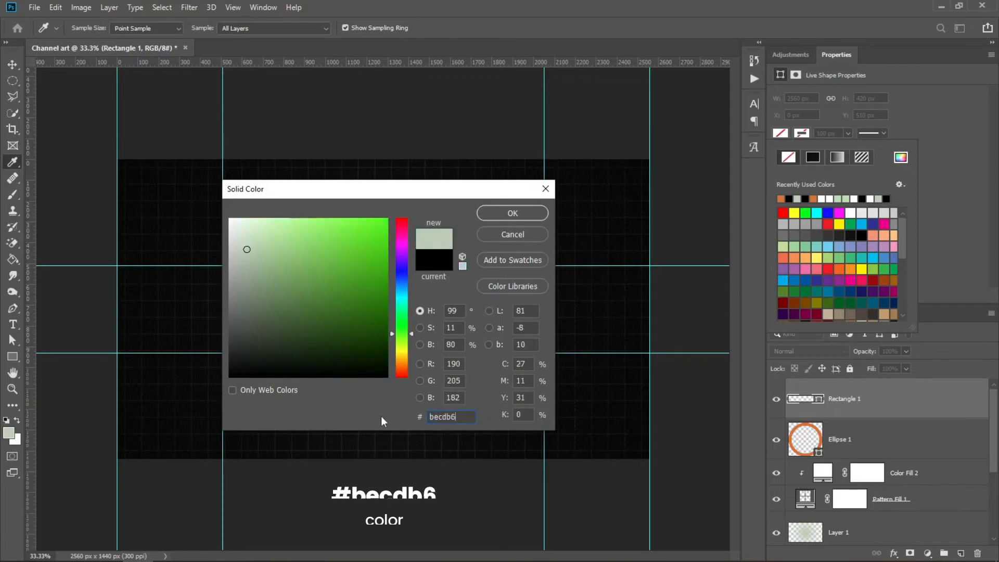
{"action": "left_click", "coordinate": [515, 214]}
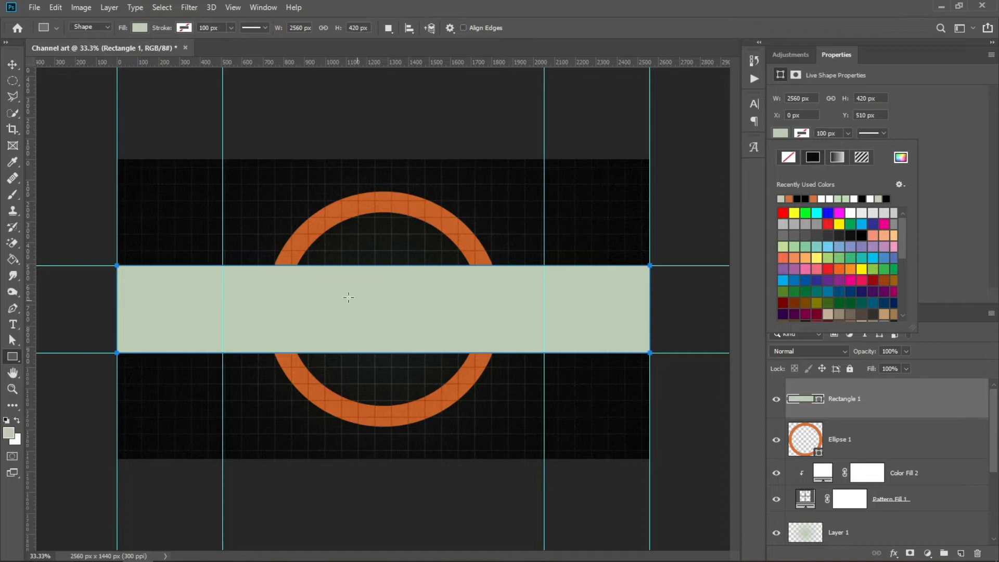
Draw a smaller rectangle about 1017 x 270 px inside the pale green band and fill it with #d97338.
{"action": "left_click_drag", "start_coordinate": [284, 281], "coordinate": [494, 337]}
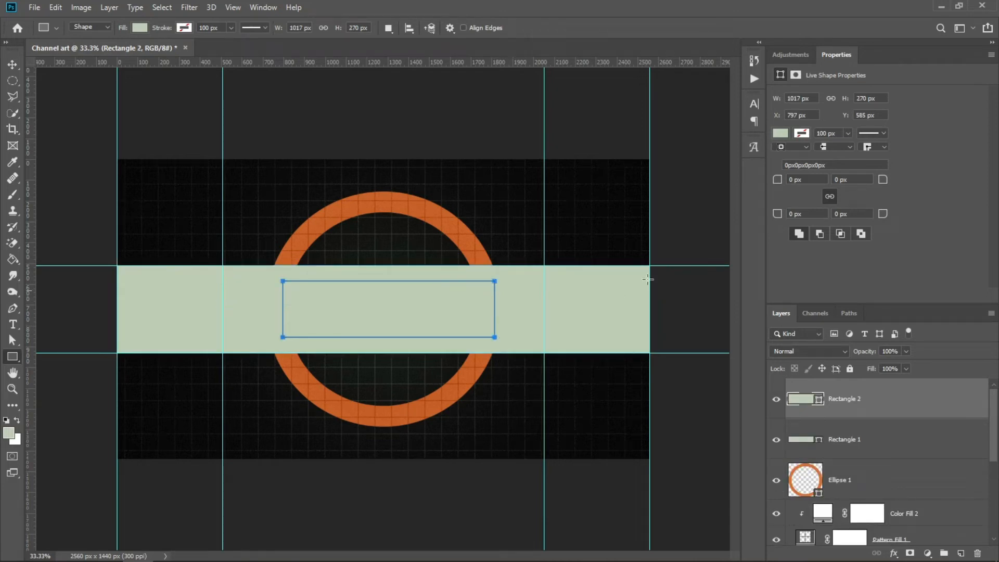
{"action": "left_click", "coordinate": [777, 136]}
{"action": "left_click", "coordinate": [902, 157]}
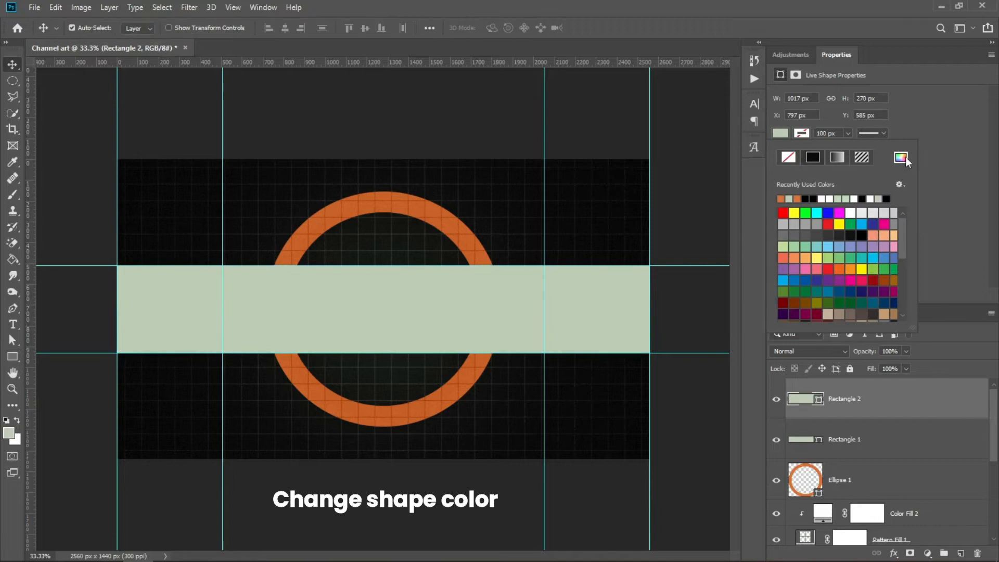
{"action": "type", "text": "d"}
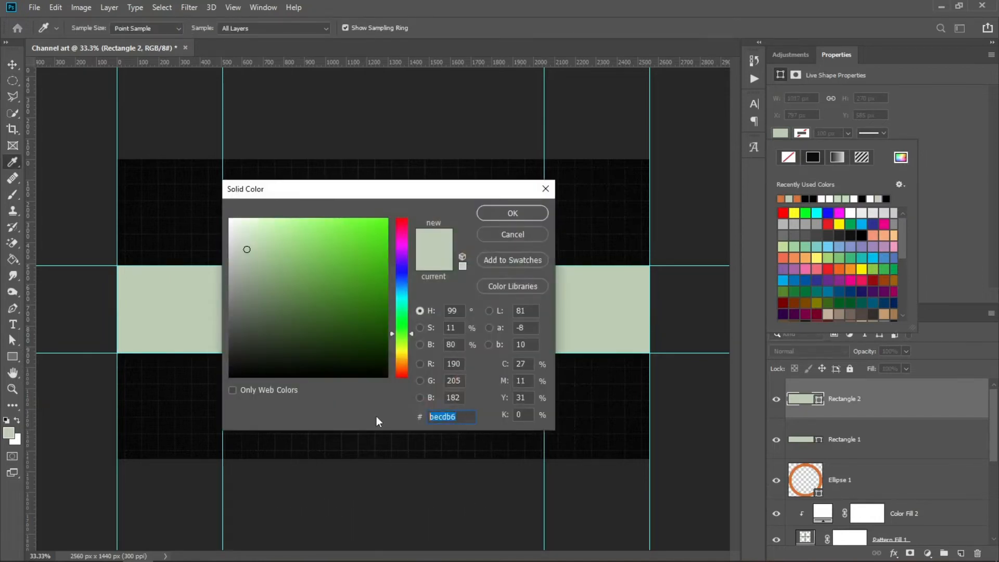
{"action": "type", "text": "97338"}
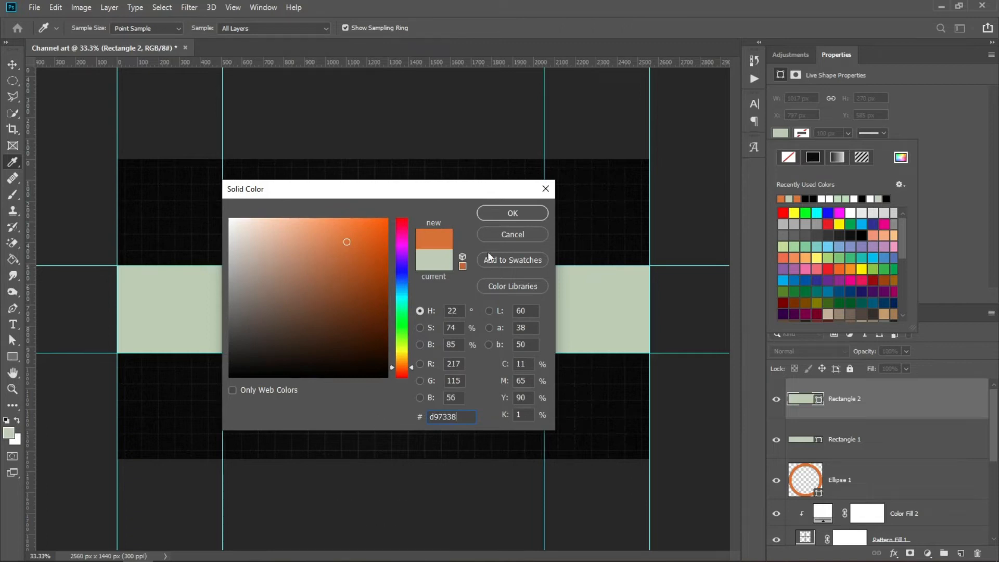
{"action": "left_click", "coordinate": [497, 218]}
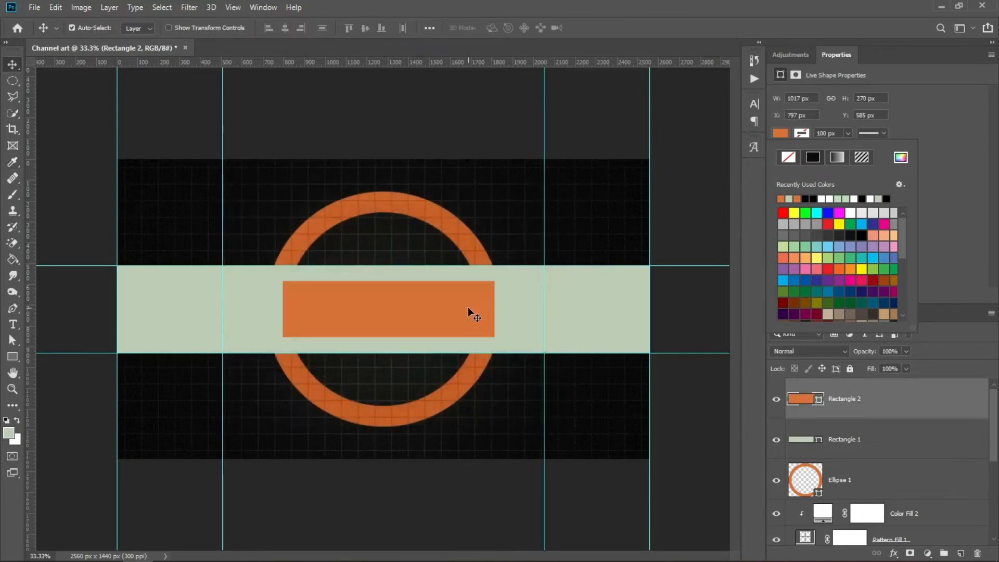
Center the orange rectangle on the band and round all its corners to 135 px.
{"action": "left_click", "coordinate": [473, 310]}
{"action": "left_click_drag", "start_coordinate": [473, 311], "coordinate": [464, 314]}
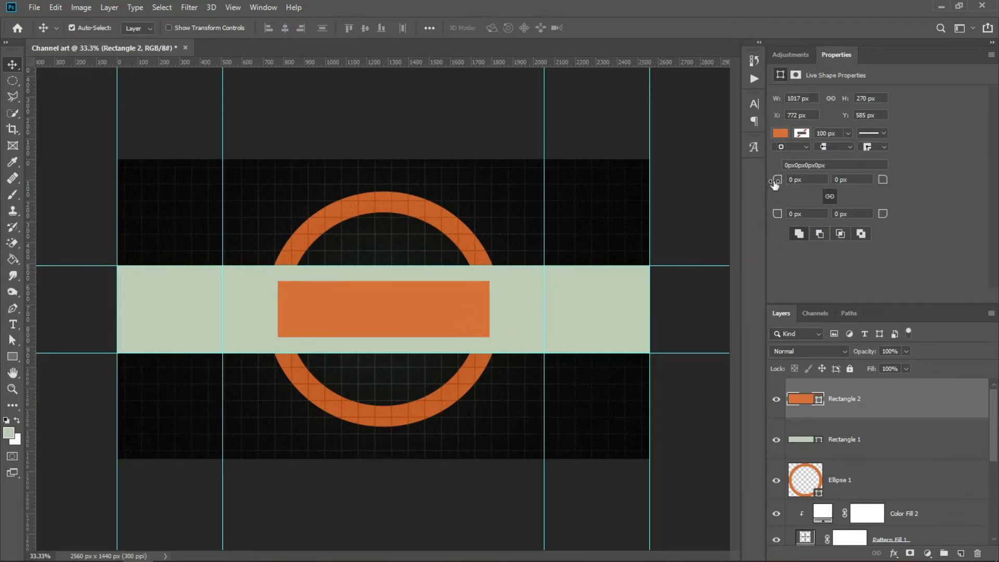
{"action": "left_click_drag", "start_coordinate": [774, 183], "coordinate": [997, 207]}
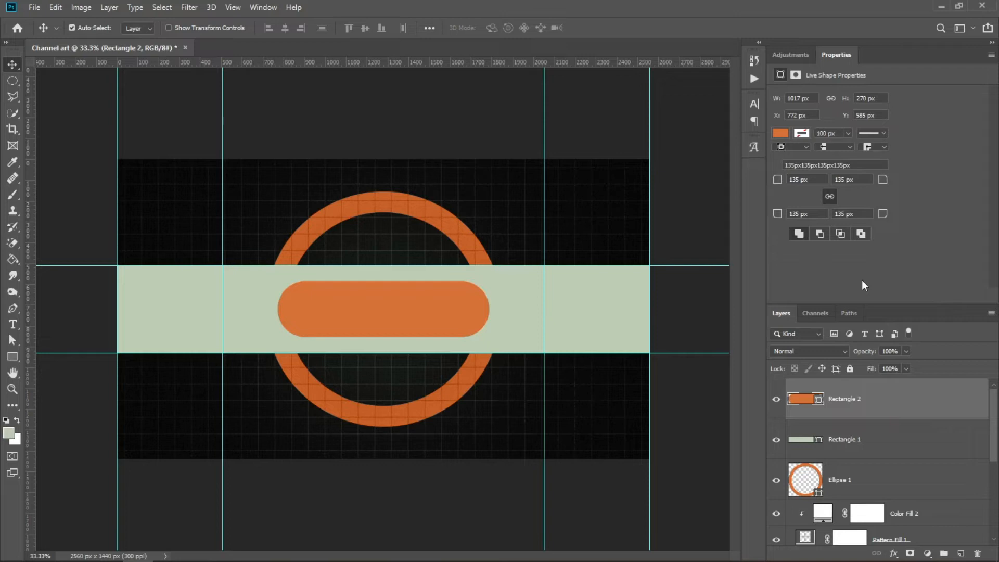
Place the pic image as an embedded object and shift it upward so the car lies across the central band.
{"action": "left_click", "coordinate": [40, 8]}
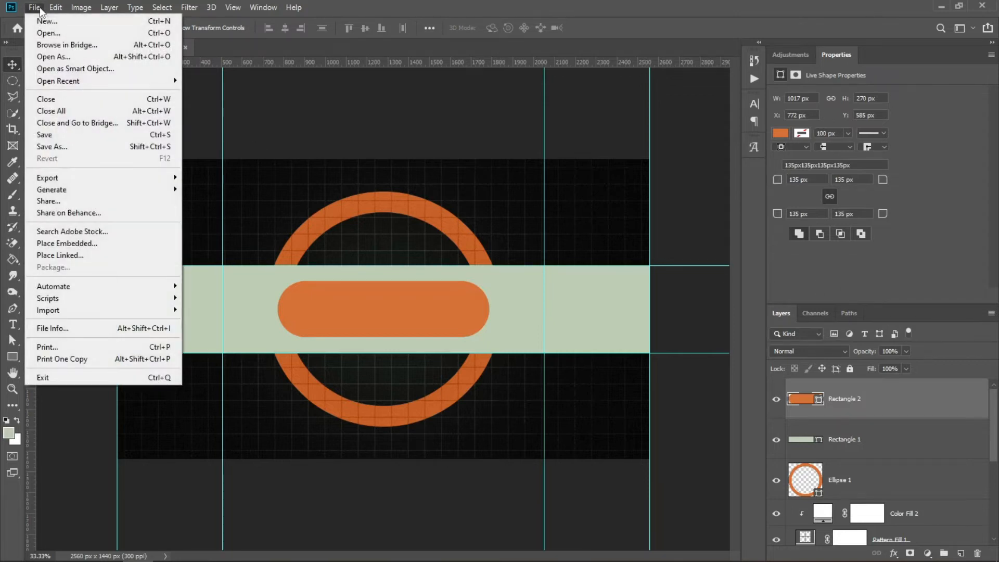
{"action": "left_click", "coordinate": [69, 244]}
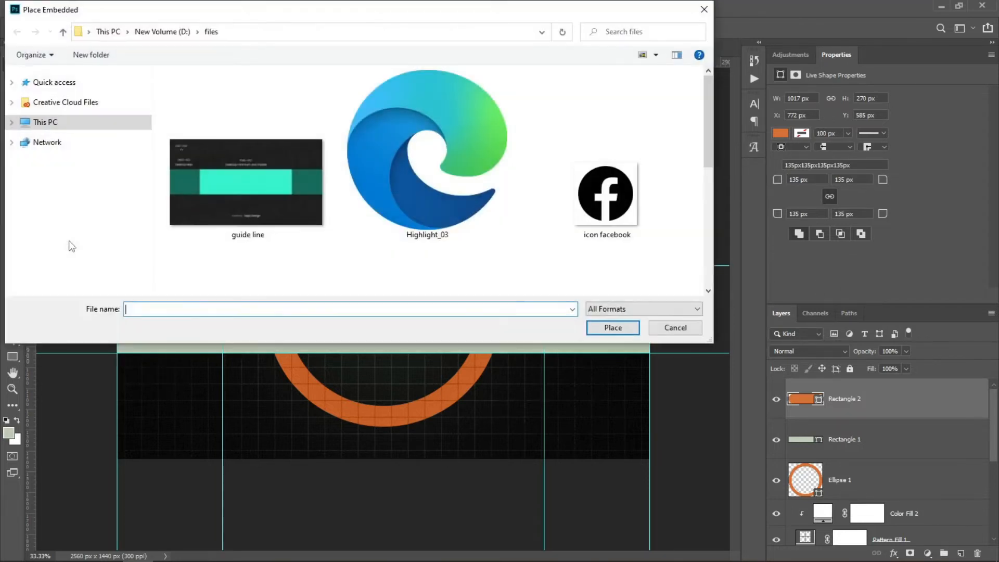
{"action": "left_click_drag", "start_coordinate": [711, 127], "coordinate": [703, 226]}
{"action": "left_click", "coordinate": [651, 140]}
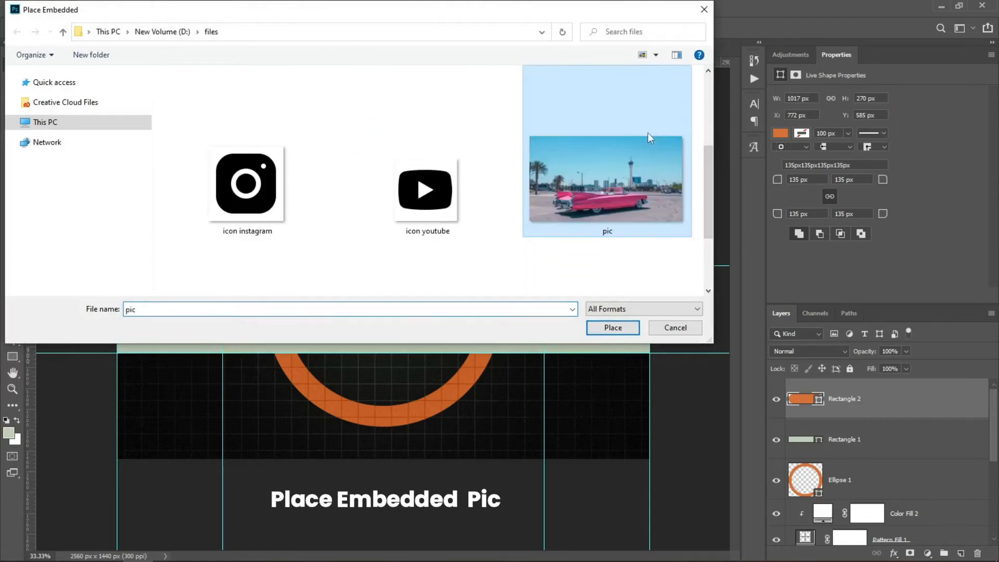
{"action": "left_click", "coordinate": [613, 327]}
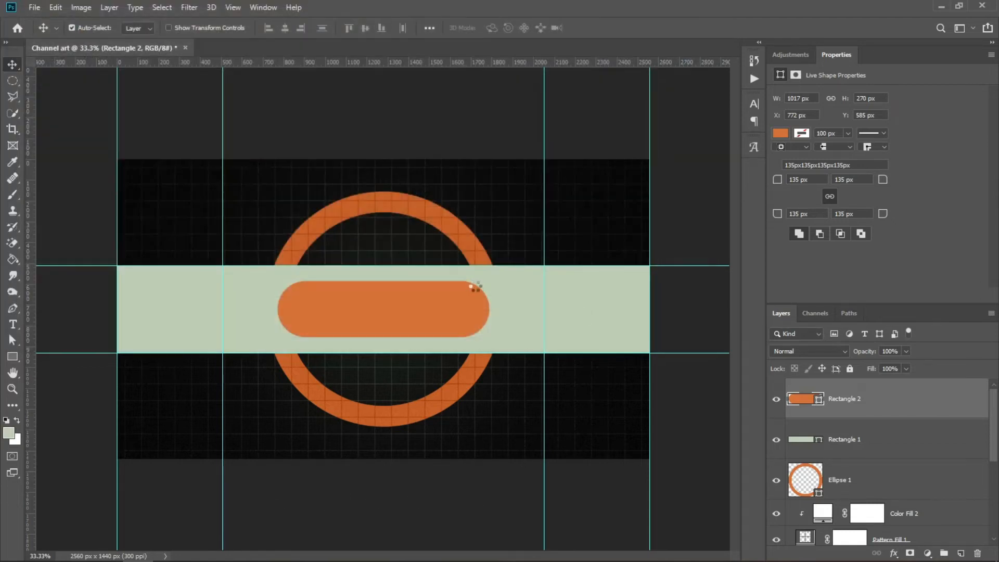
{"action": "left_click_drag", "start_coordinate": [458, 398], "coordinate": [457, 360]}
{"action": "key", "text": "Return"}
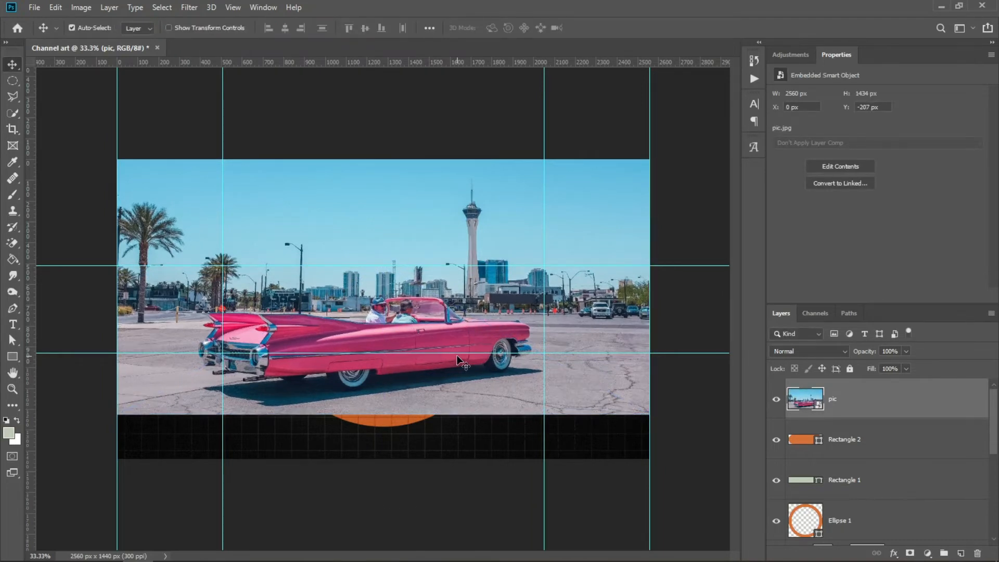
Load the pale green band's shape as a selection and use it to mask the pic layer.
{"action": "left_click", "coordinate": [870, 481]}
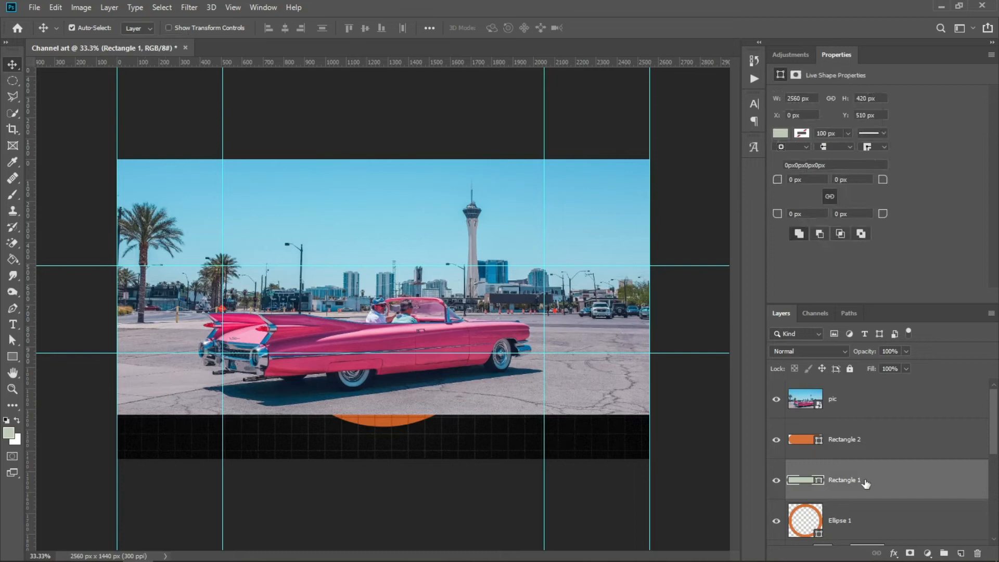
{"action": "left_click", "coordinate": [814, 482], "text": "ctrl"}
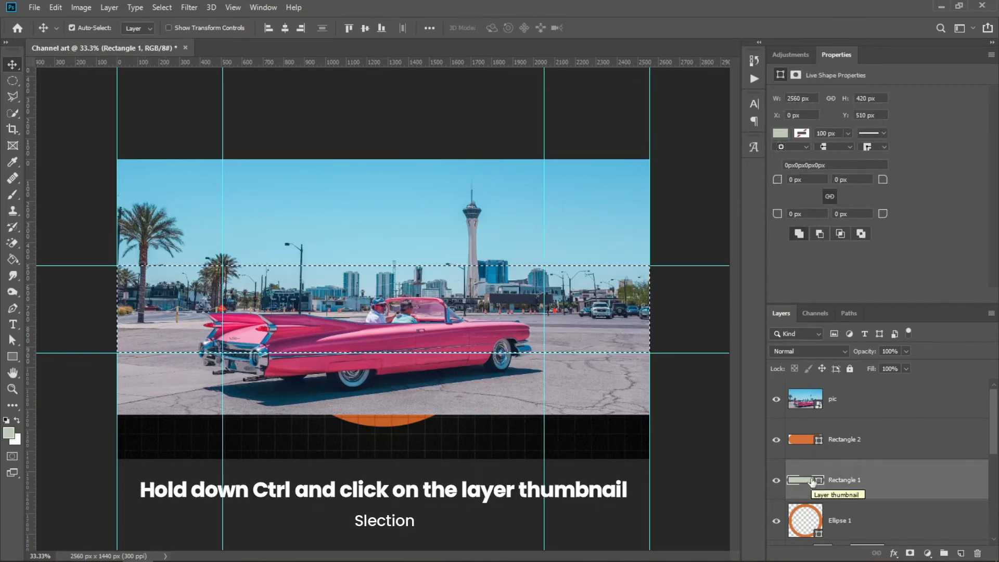
{"action": "left_click", "coordinate": [875, 400]}
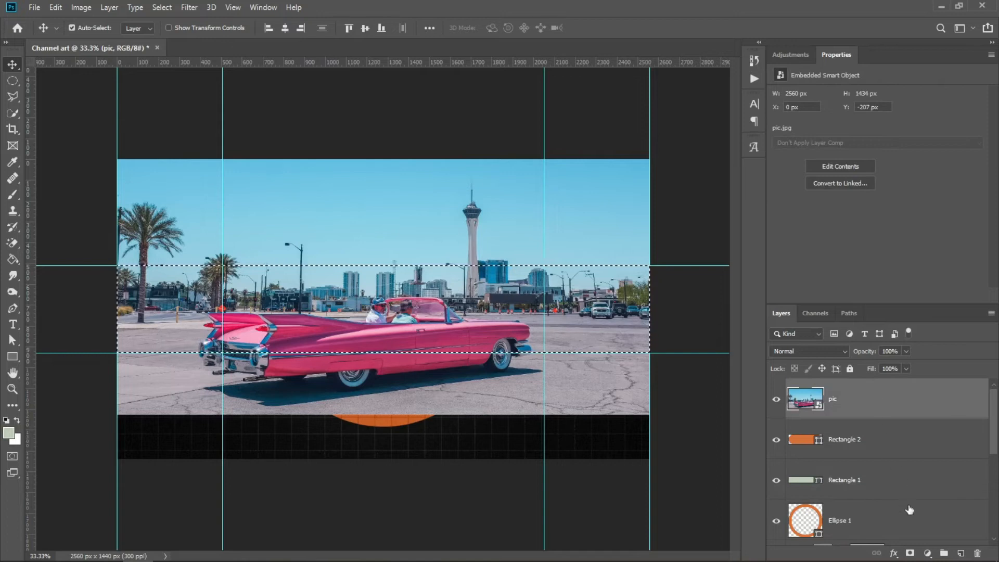
{"action": "left_click", "coordinate": [910, 553]}
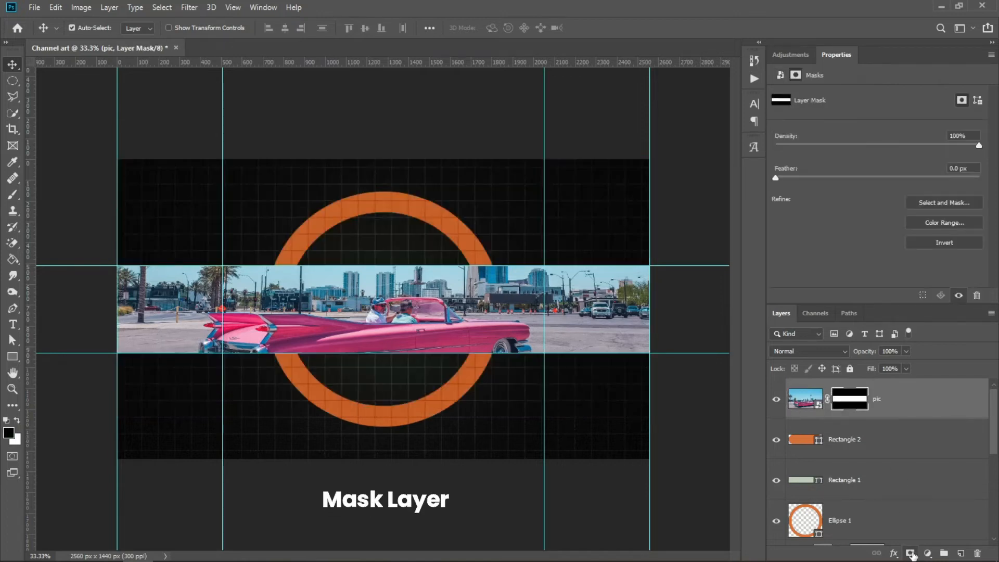
Add a Black & White adjustment layer above the car photo and clip it to the pic layer.
{"action": "left_click", "coordinate": [928, 554]}
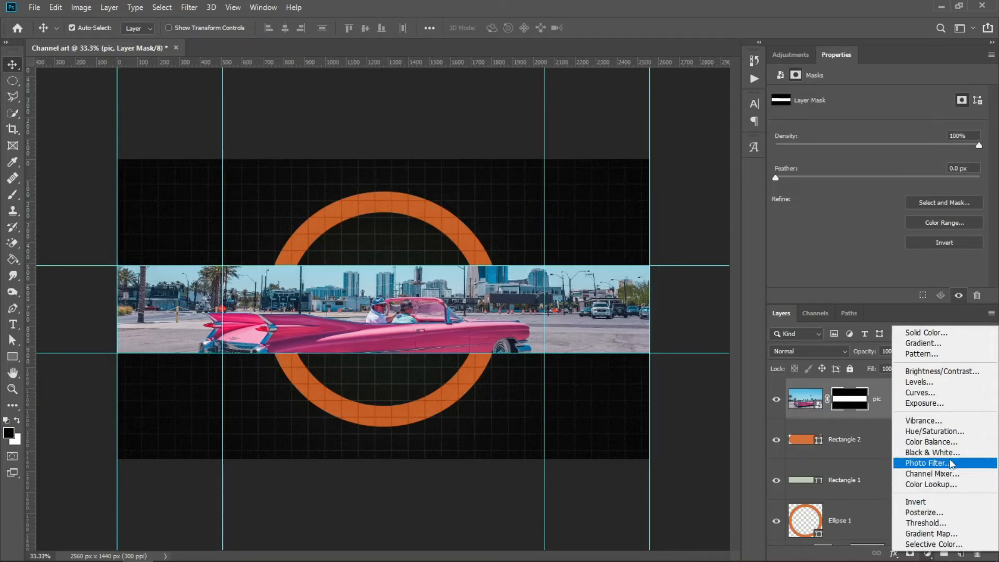
{"action": "left_click", "coordinate": [932, 453]}
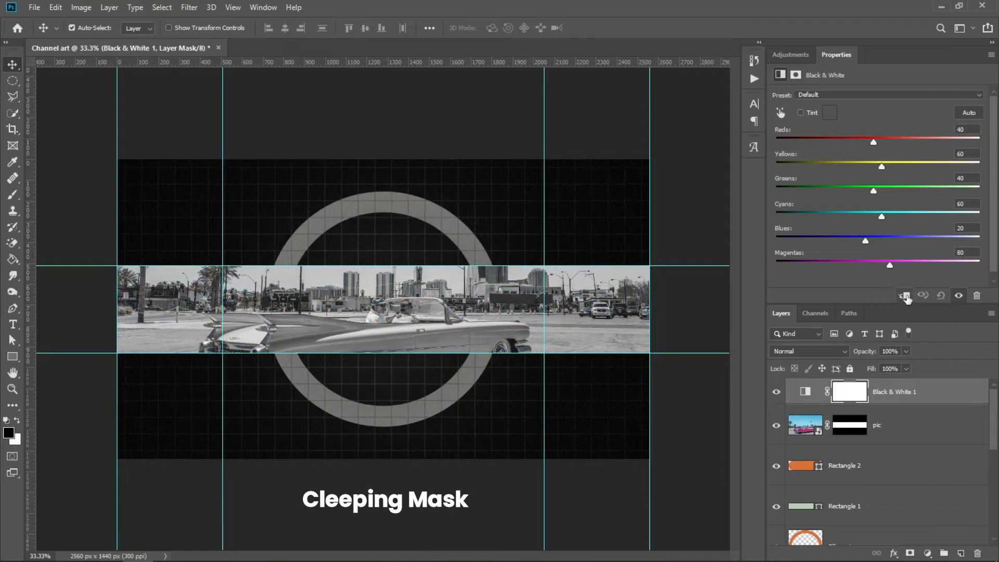
{"action": "left_click", "coordinate": [905, 297]}
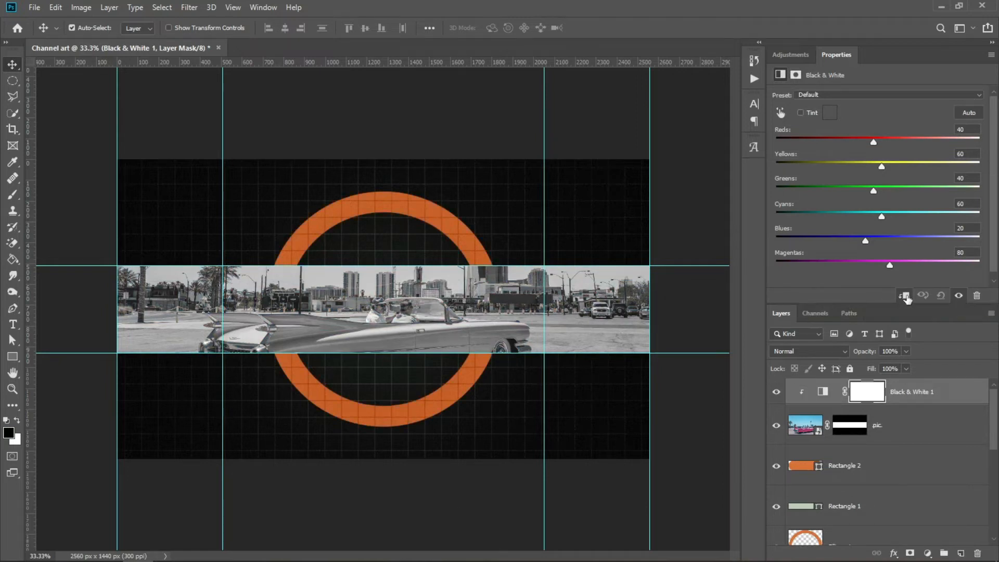
Set the Black & White adjustment to Reds -136, Yellows 9, Cyans 97, Blues -172 and Magentas 124.
{"action": "left_click_drag", "start_coordinate": [873, 145], "coordinate": [803, 142]}
{"action": "left_click_drag", "start_coordinate": [881, 166], "coordinate": [874, 168]}
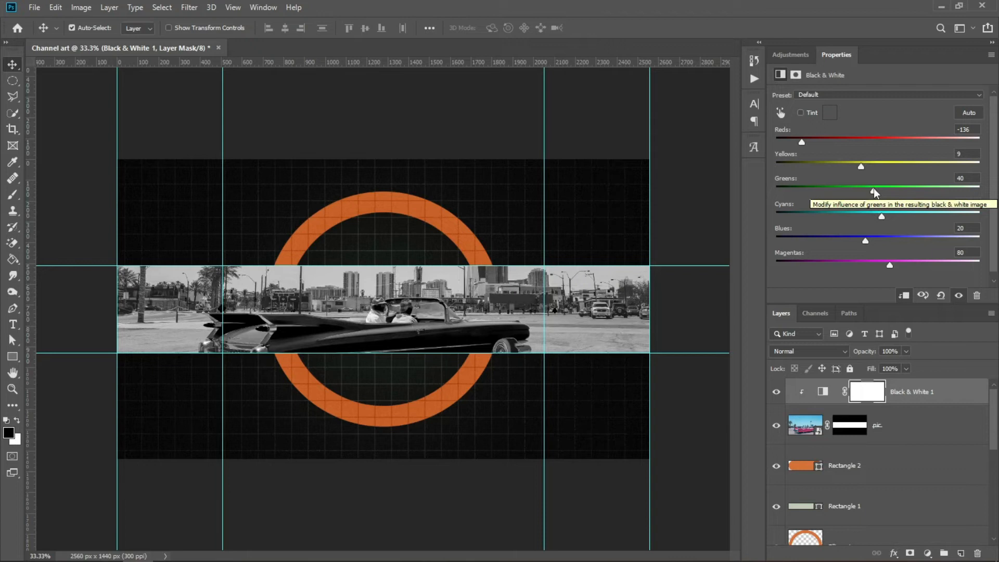
{"action": "left_click_drag", "start_coordinate": [881, 215], "coordinate": [786, 243]}
{"action": "left_click_drag", "start_coordinate": [890, 266], "coordinate": [907, 265]}
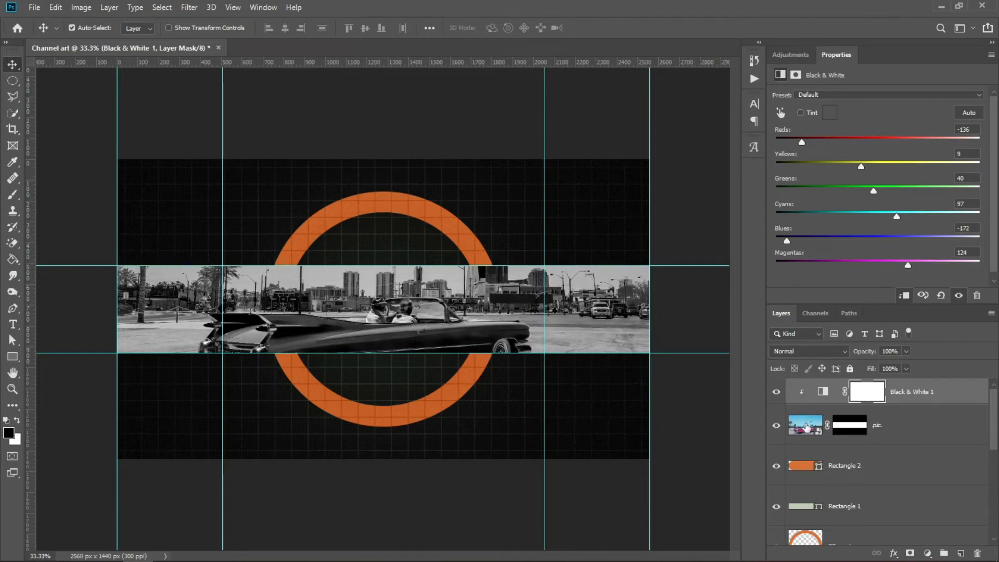
Set the pic layer's blending mode to Multiply.
{"action": "left_click", "coordinate": [806, 427]}
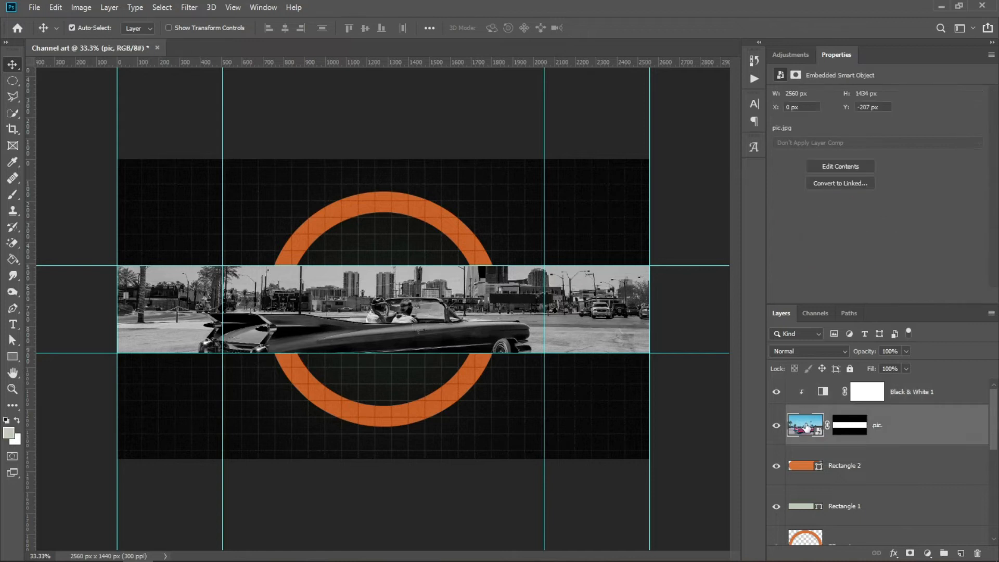
{"action": "left_click", "coordinate": [814, 353]}
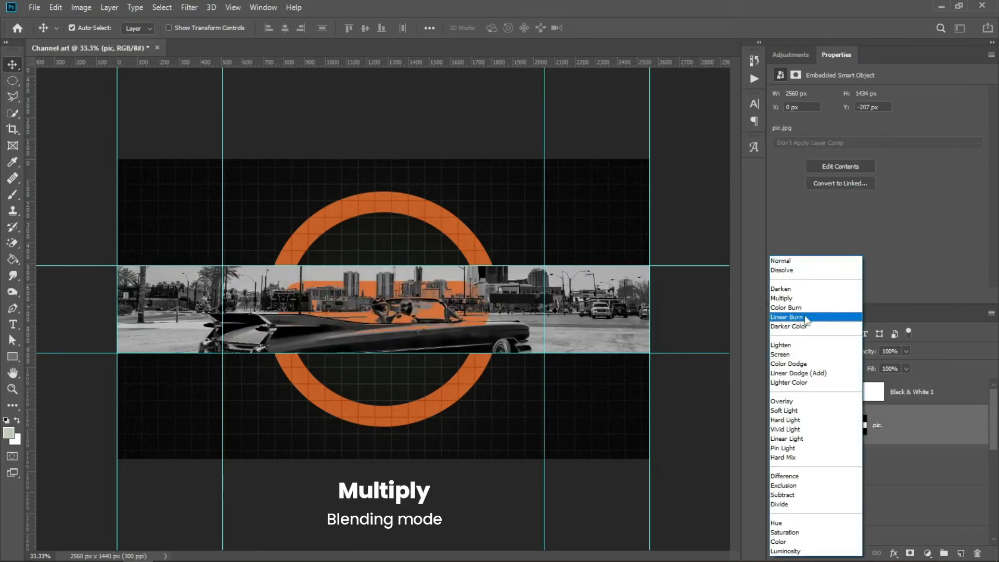
{"action": "left_click", "coordinate": [804, 300]}
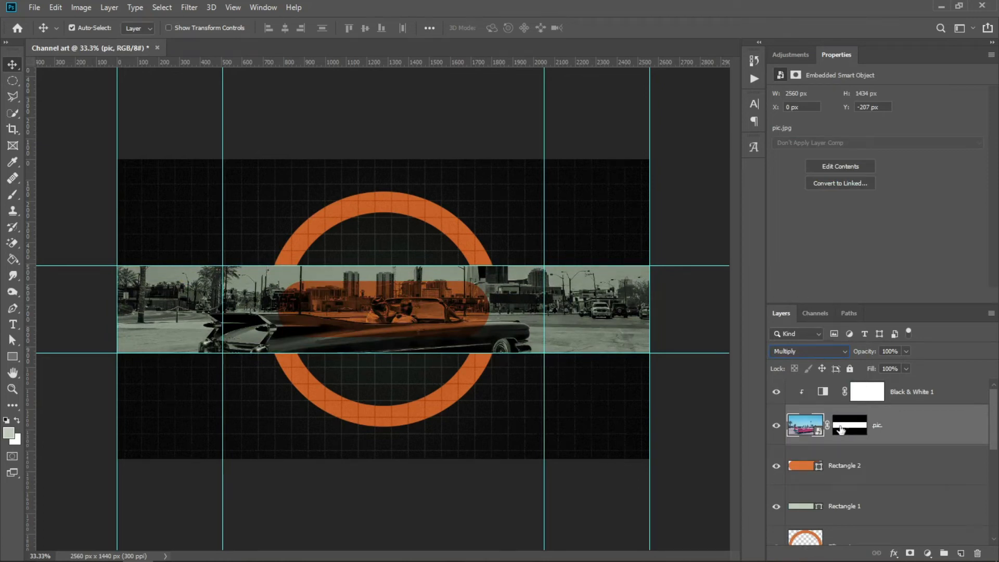
Duplicate the orange rounded rectangle layer and place the copy above all other layers.
{"action": "left_click", "coordinate": [903, 470]}
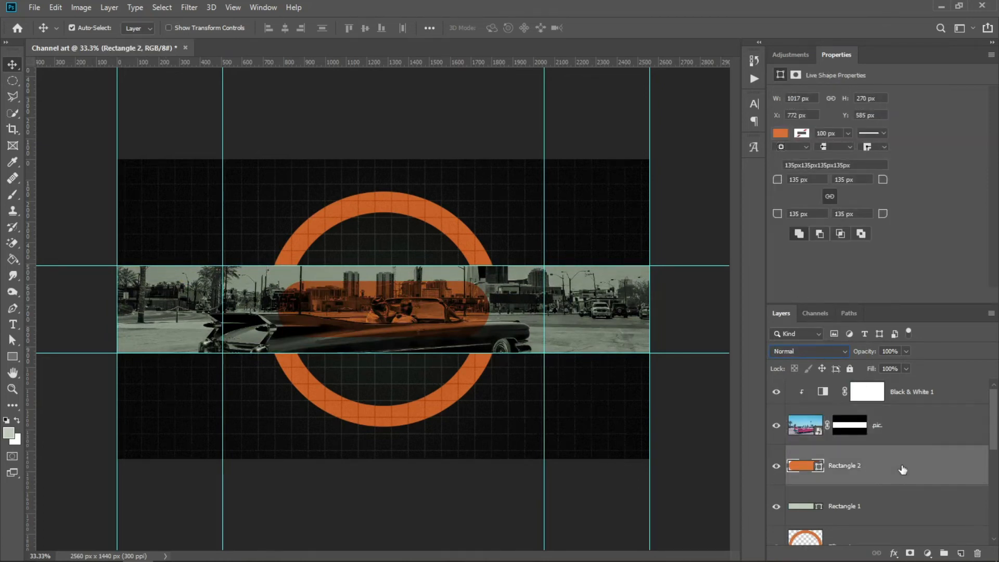
{"action": "key", "text": "ctrl+j"}
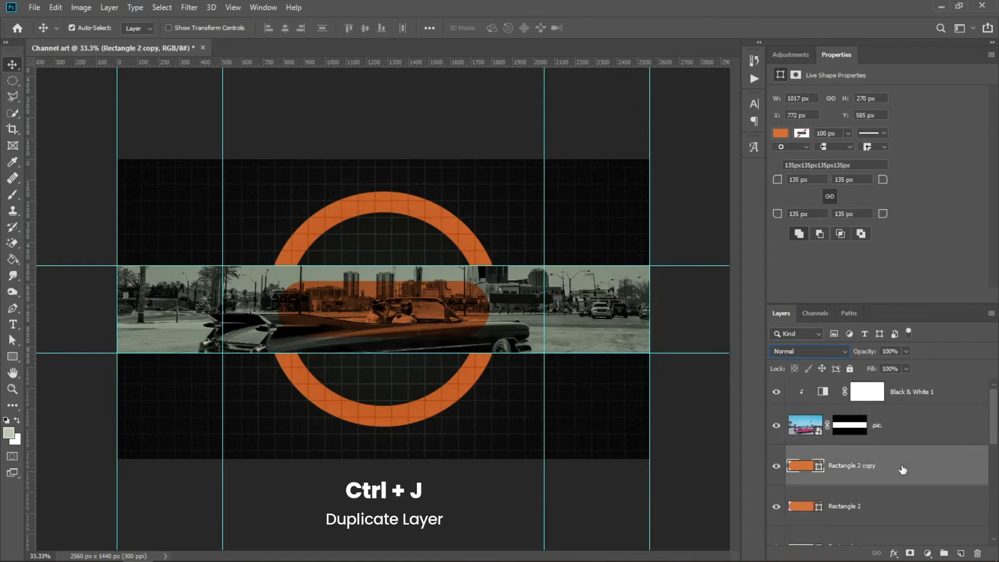
{"action": "left_click_drag", "start_coordinate": [900, 466], "coordinate": [905, 389]}
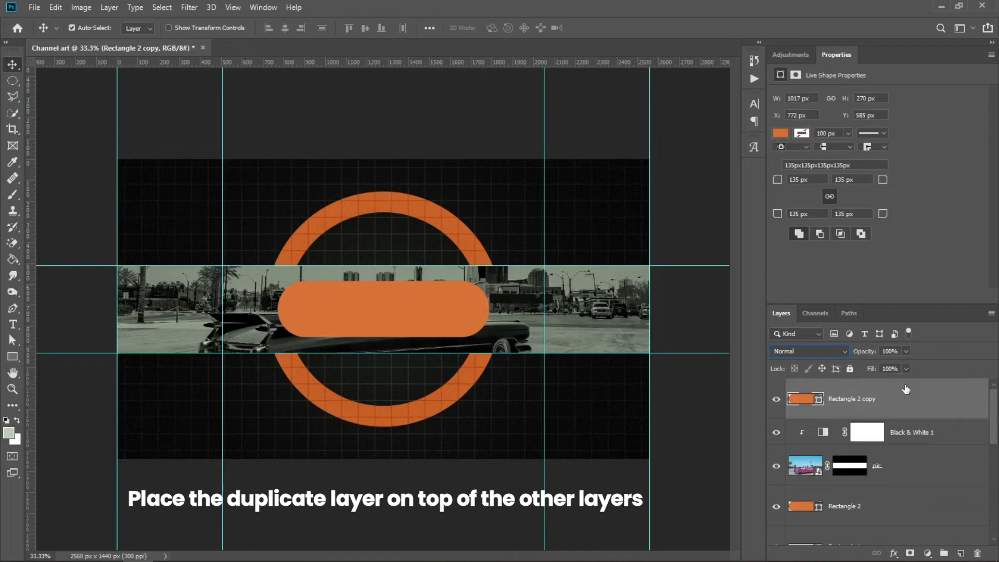
Remove the duplicated rounded rectangle's fill and give it a 3 px stroke in #ffffff.
{"action": "left_click", "coordinate": [780, 134]}
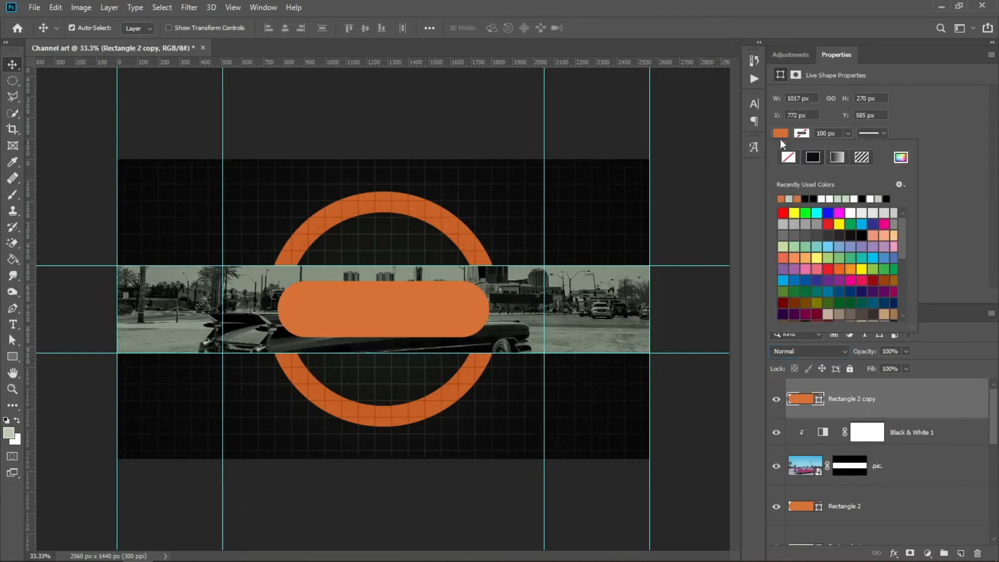
{"action": "left_click", "coordinate": [788, 157]}
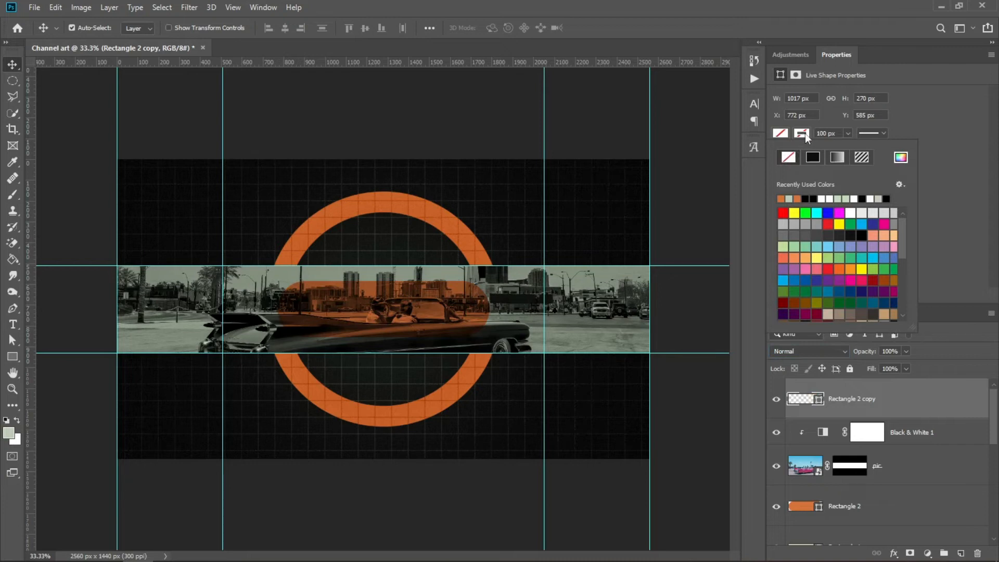
{"action": "left_click", "coordinate": [901, 158]}
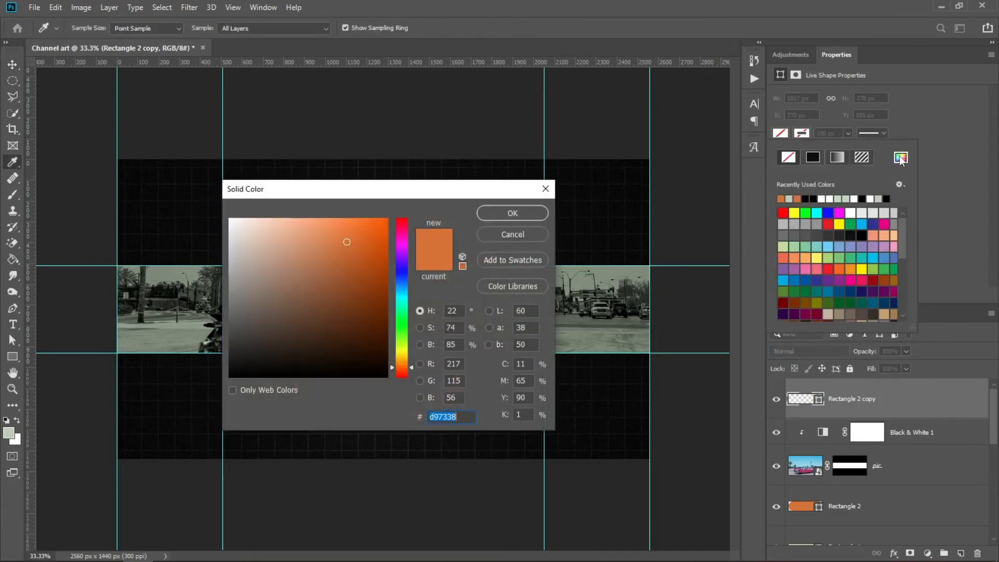
{"action": "type", "text": "ffffff"}
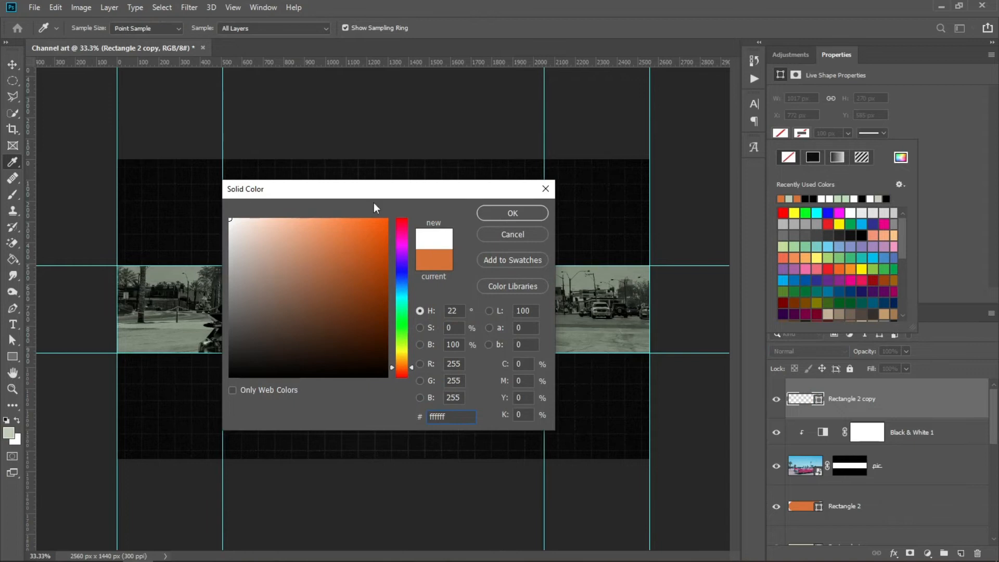
{"action": "left_click", "coordinate": [524, 216]}
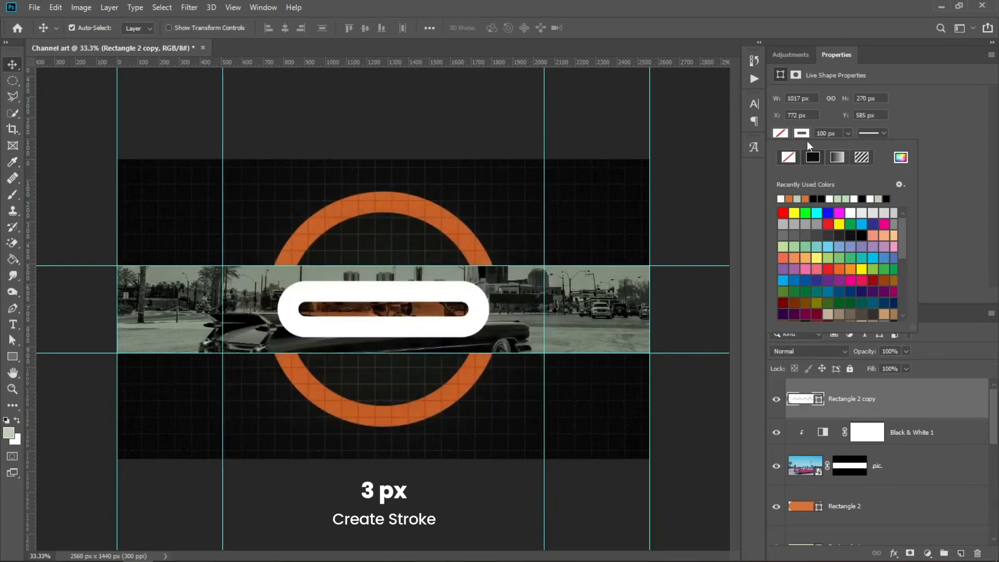
{"action": "left_click", "coordinate": [837, 133]}
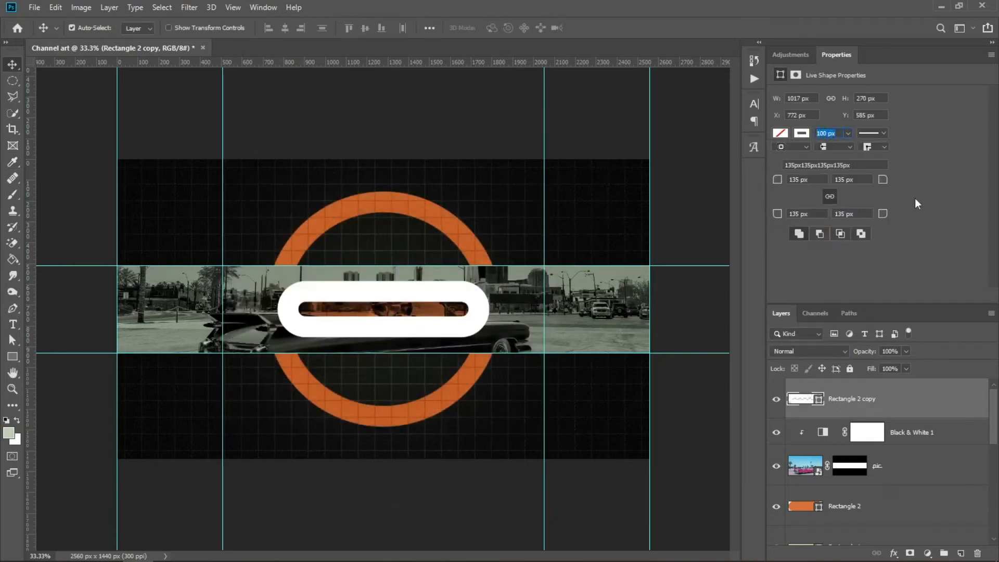
{"action": "type", "text": "3"}
{"action": "key", "text": "Return"}
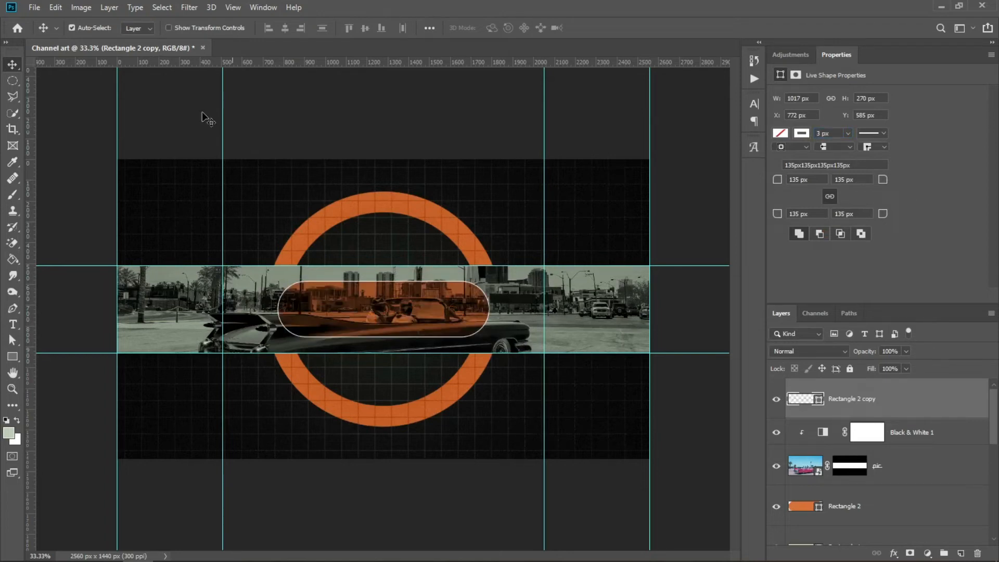
Place the star image as an embedded object on the rounded bar's left end and duplicate it onto the right end.
{"action": "left_click", "coordinate": [34, 11]}
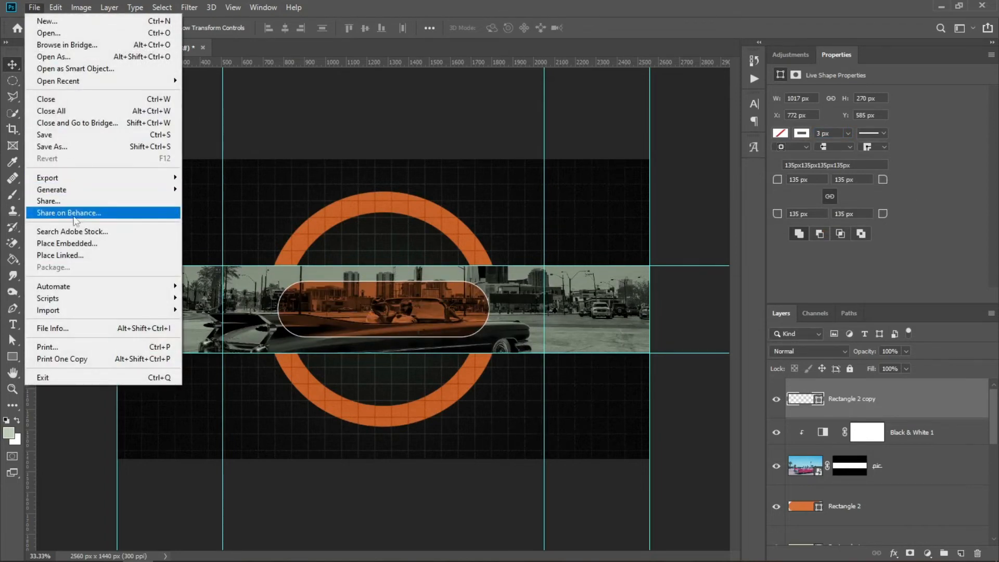
{"action": "left_click", "coordinate": [75, 243]}
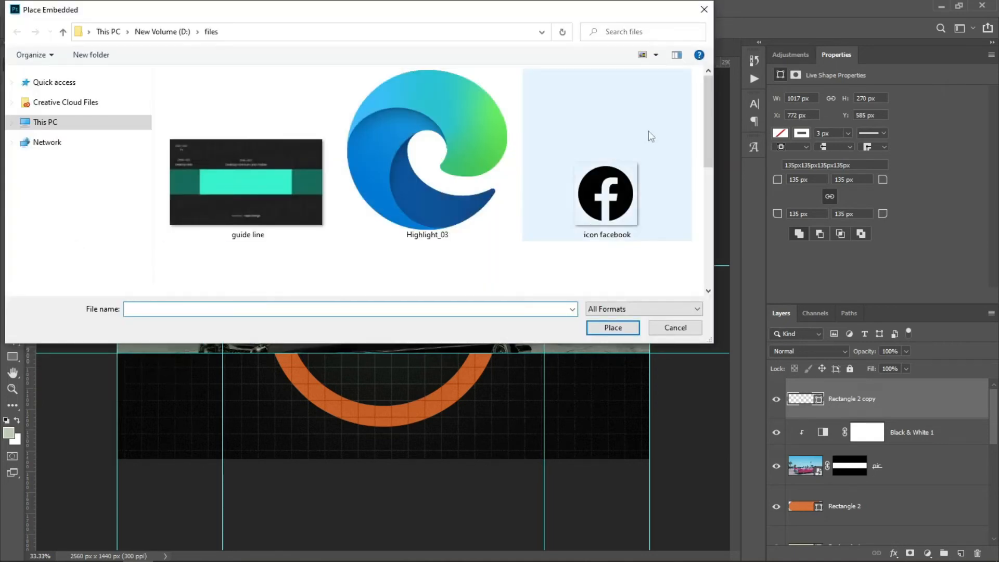
{"action": "left_click_drag", "start_coordinate": [709, 102], "coordinate": [704, 223]}
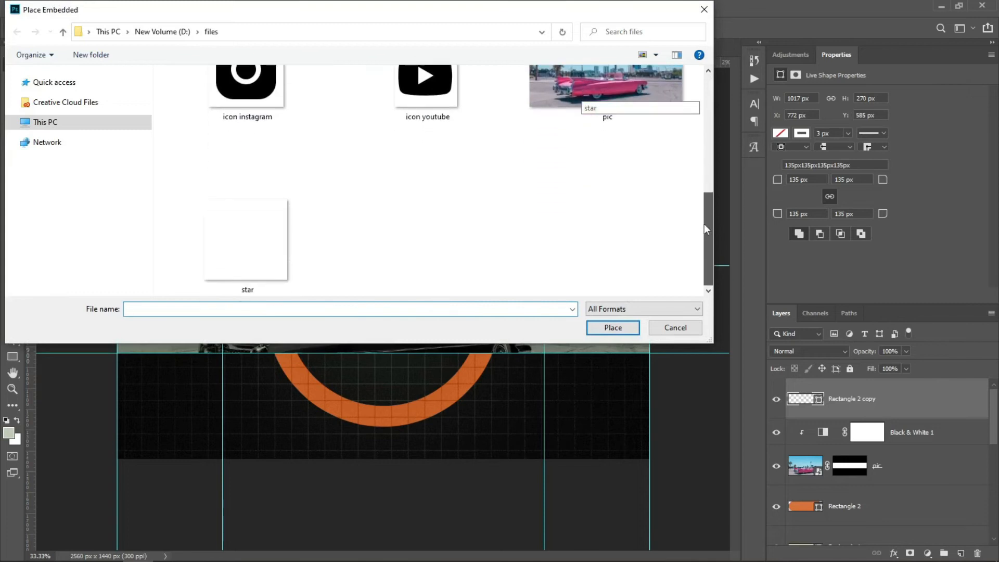
{"action": "left_click", "coordinate": [271, 245]}
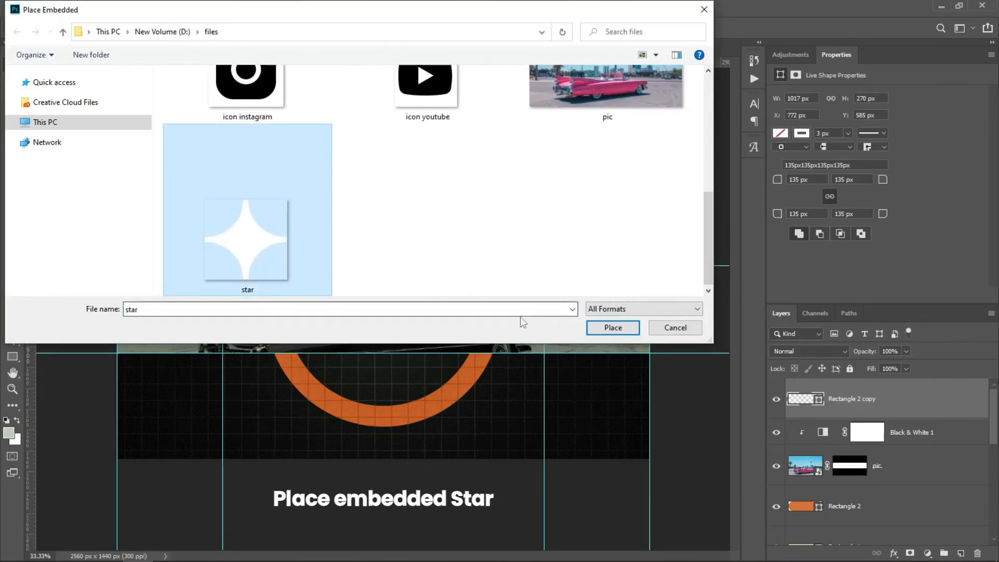
{"action": "left_click", "coordinate": [611, 327]}
{"action": "left_click_drag", "start_coordinate": [384, 310], "coordinate": [281, 310]}
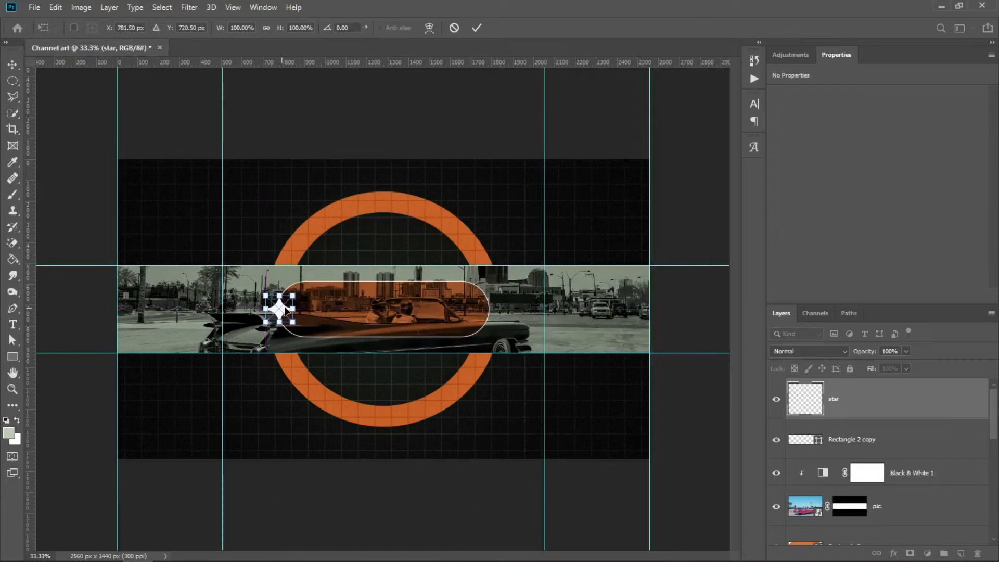
{"action": "left_click", "coordinate": [477, 28]}
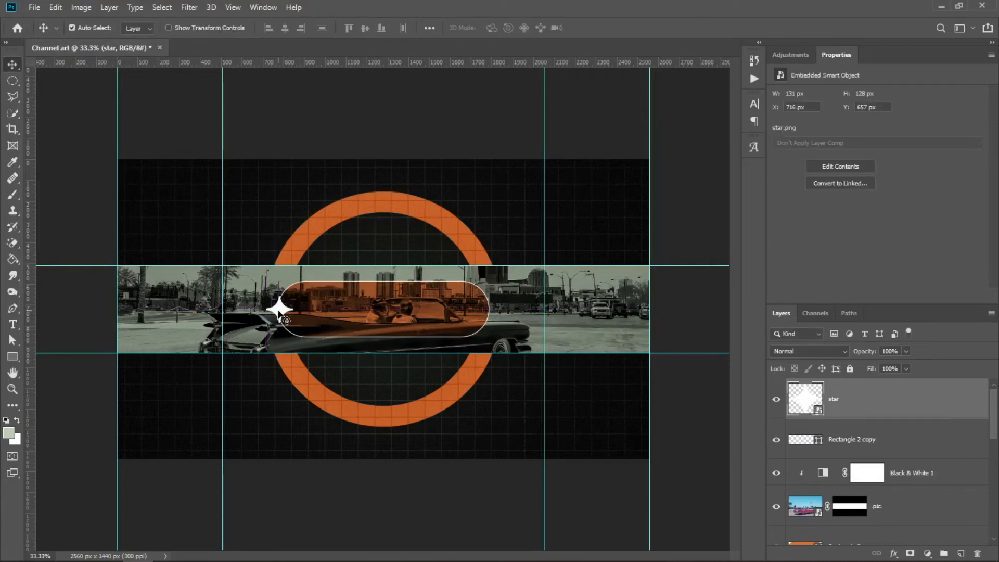
{"action": "left_click_drag", "start_coordinate": [286, 317], "coordinate": [491, 315]}
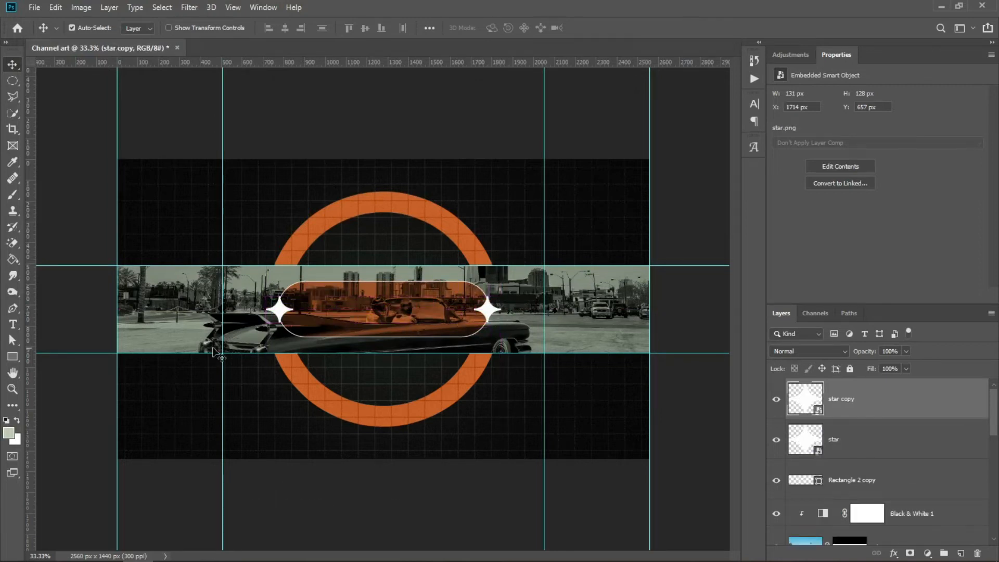
Add the title "Retro King" in 36 pt Castle Begale, colour #ffffff, and centre it inside the outlined rounded bar.
{"action": "left_click", "coordinate": [13, 324]}
{"action": "left_click", "coordinate": [156, 27]}
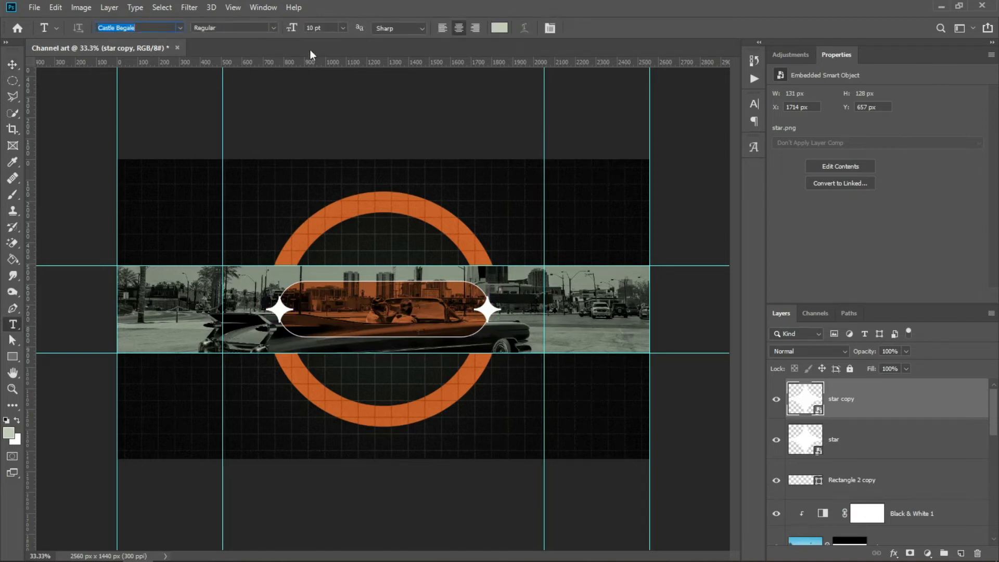
{"action": "left_click", "coordinate": [342, 27]}
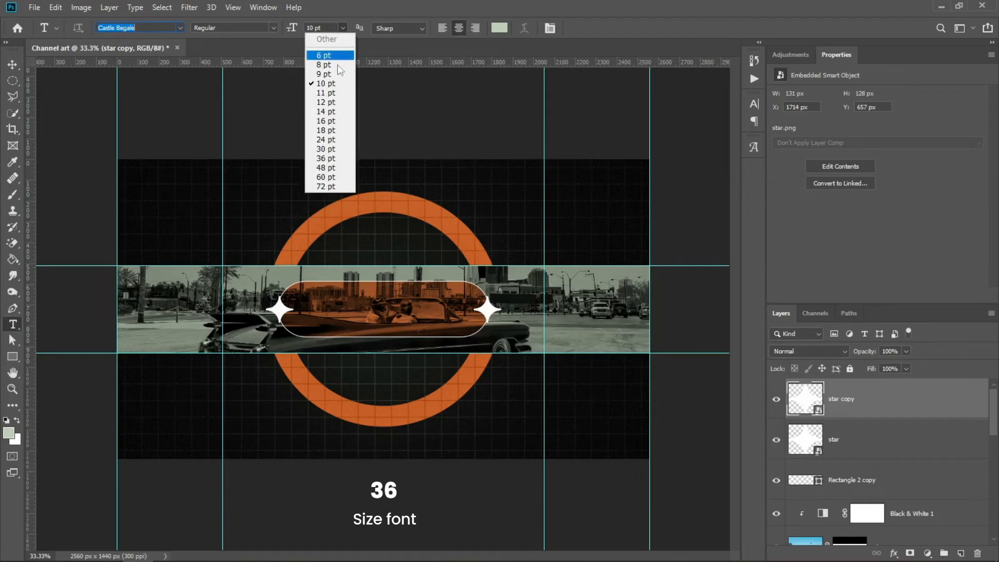
{"action": "left_click", "coordinate": [331, 158]}
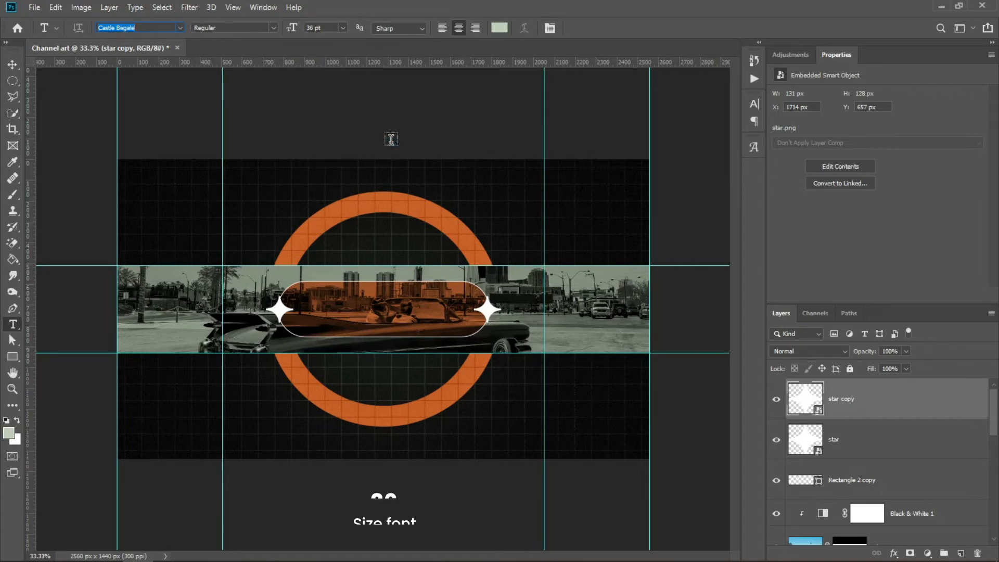
{"action": "left_click", "coordinate": [499, 28]}
{"action": "type", "text": "ffffff"}
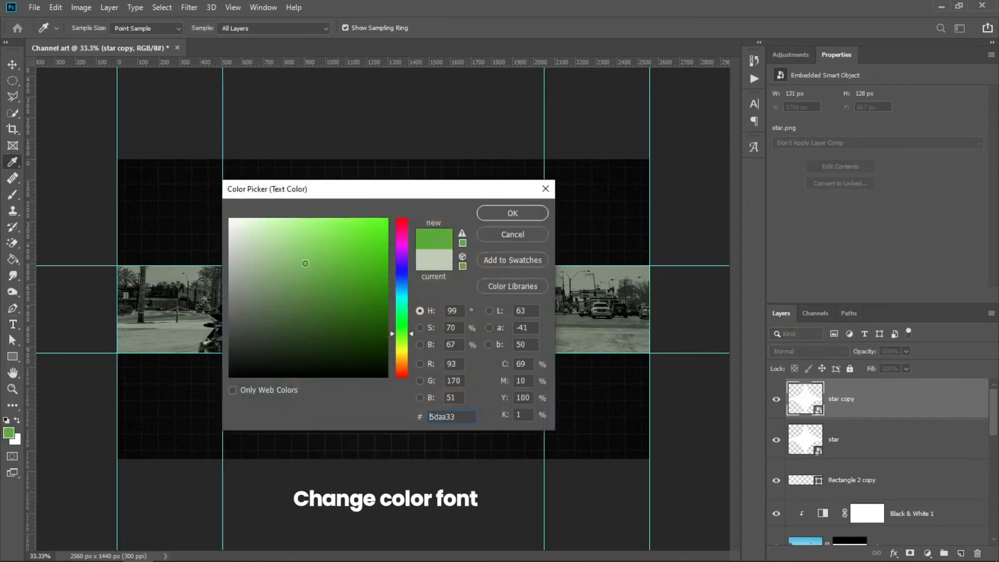
{"action": "left_click", "coordinate": [484, 210]}
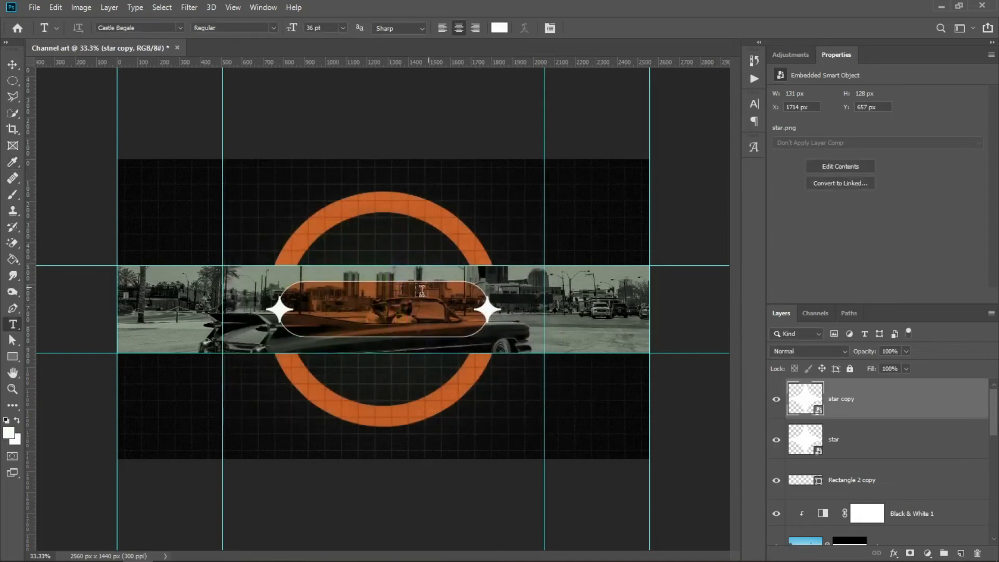
{"action": "left_click", "coordinate": [382, 313]}
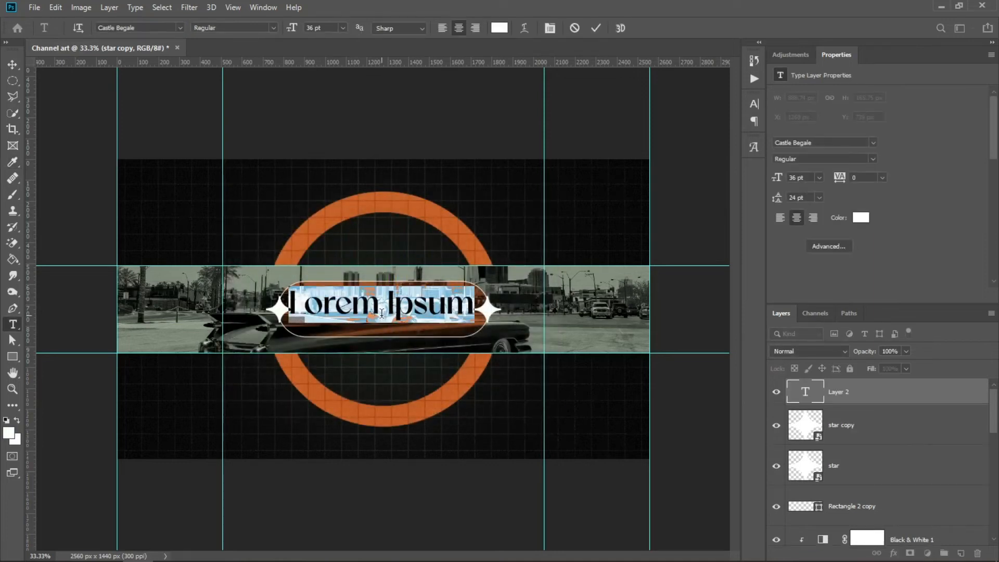
{"action": "type", "text": "Retro king"}
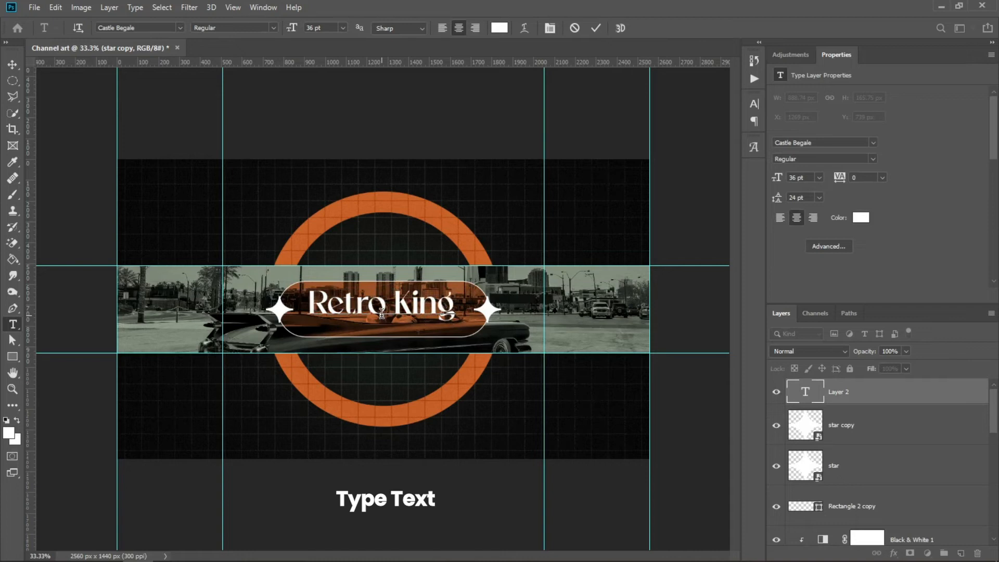
{"action": "key", "text": "ctrl+Return"}
{"action": "key", "text": "v"}
{"action": "left_click_drag", "start_coordinate": [421, 306], "coordinate": [415, 311]}
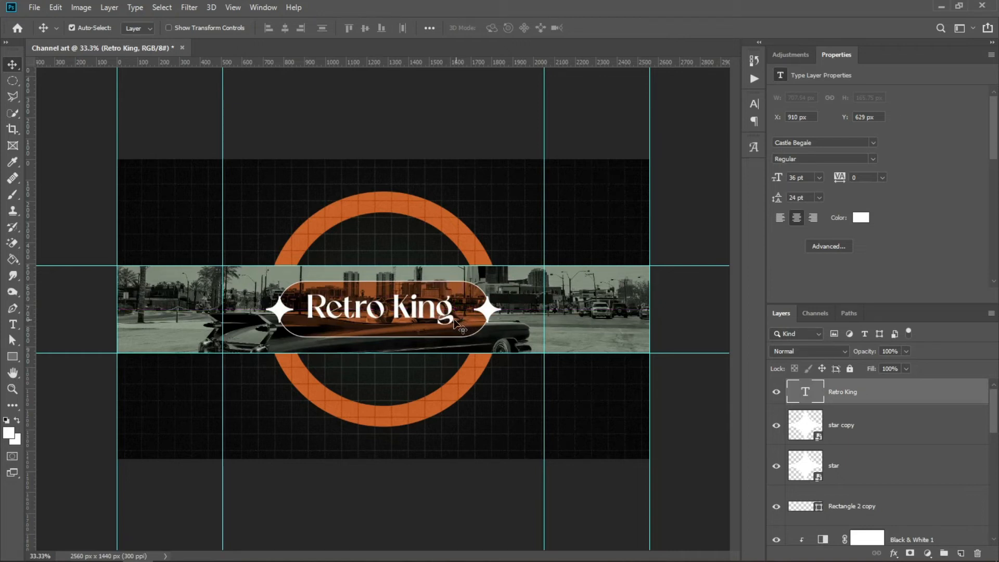
Place the icon facebook image as an embedded object, scaled to about 71 px, near the right end of the photo band.
{"action": "left_click", "coordinate": [37, 6]}
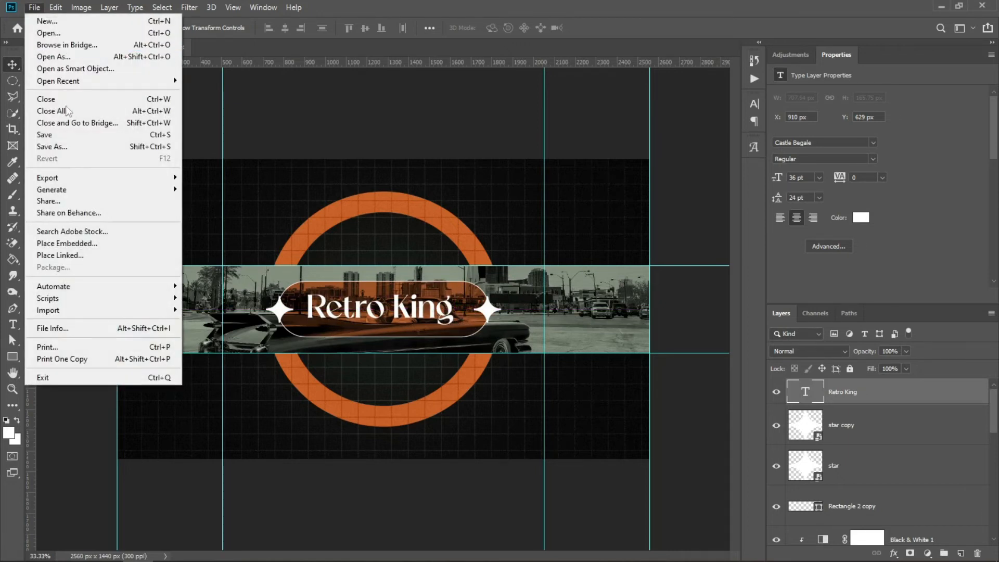
{"action": "left_click", "coordinate": [70, 238]}
{"action": "left_click", "coordinate": [606, 198]}
{"action": "left_click", "coordinate": [614, 327]}
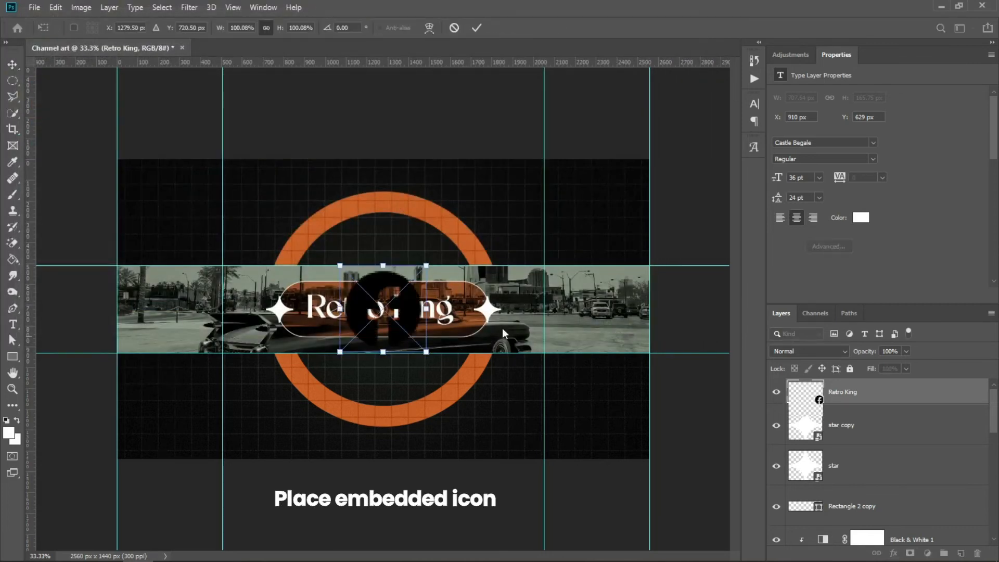
{"action": "left_click_drag", "start_coordinate": [431, 312], "coordinate": [606, 310]}
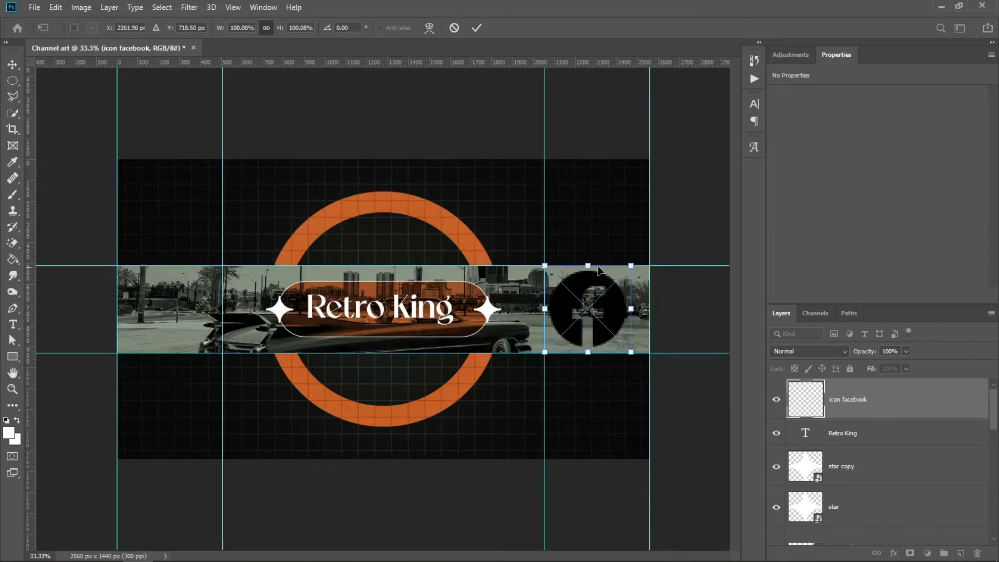
{"action": "left_click_drag", "start_coordinate": [592, 262], "coordinate": [624, 316]}
{"action": "left_click_drag", "start_coordinate": [624, 299], "coordinate": [628, 311]}
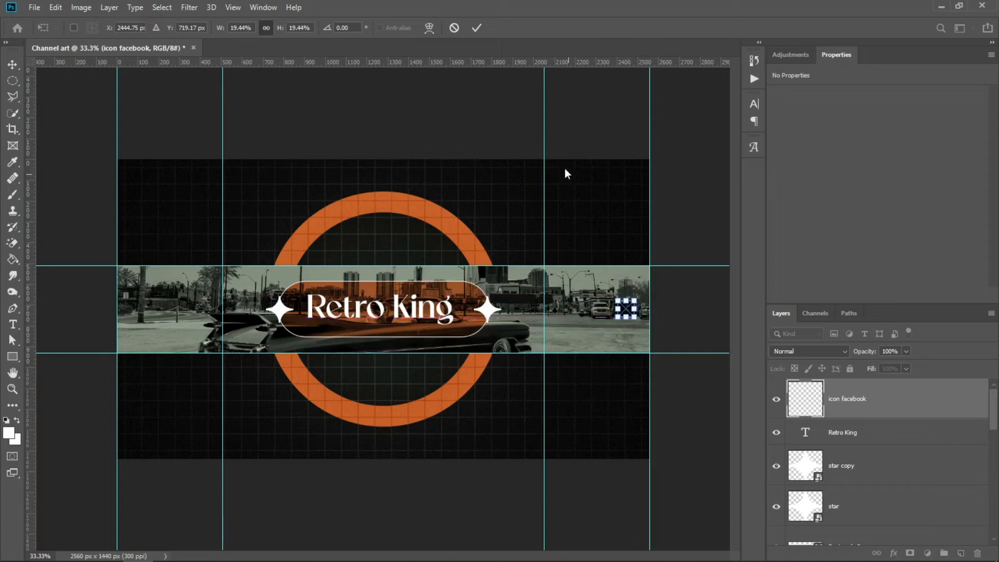
{"action": "left_click", "coordinate": [477, 28]}
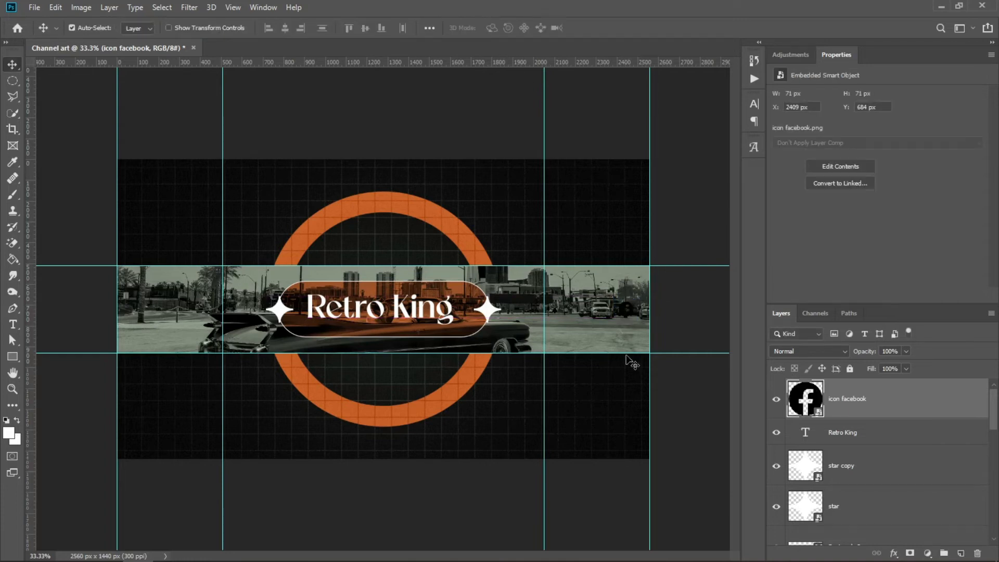
Apply a white Color Overlay in Normal mode at 100% opacity to the Facebook icon layer.
{"action": "left_click", "coordinate": [893, 553]}
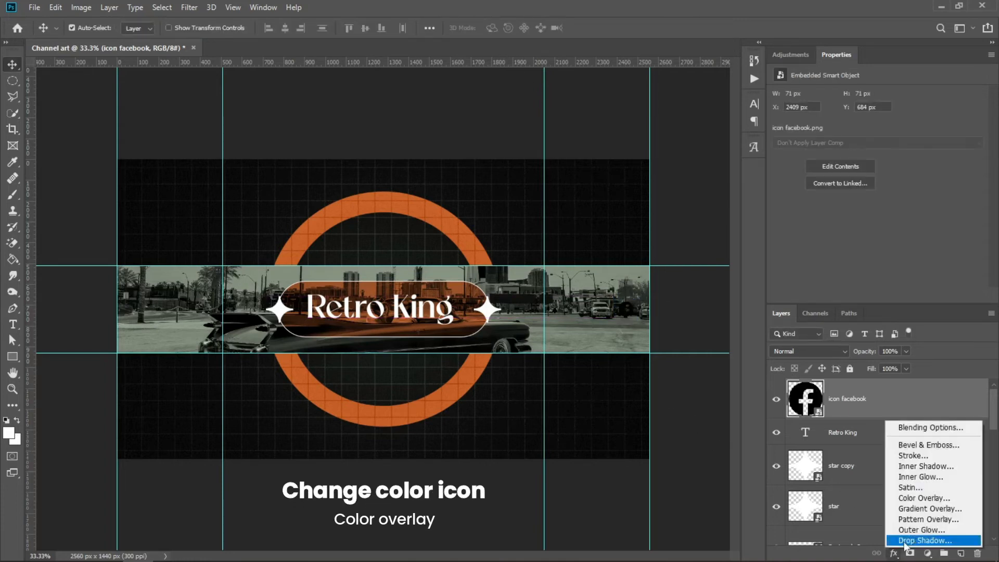
{"action": "left_click", "coordinate": [929, 498]}
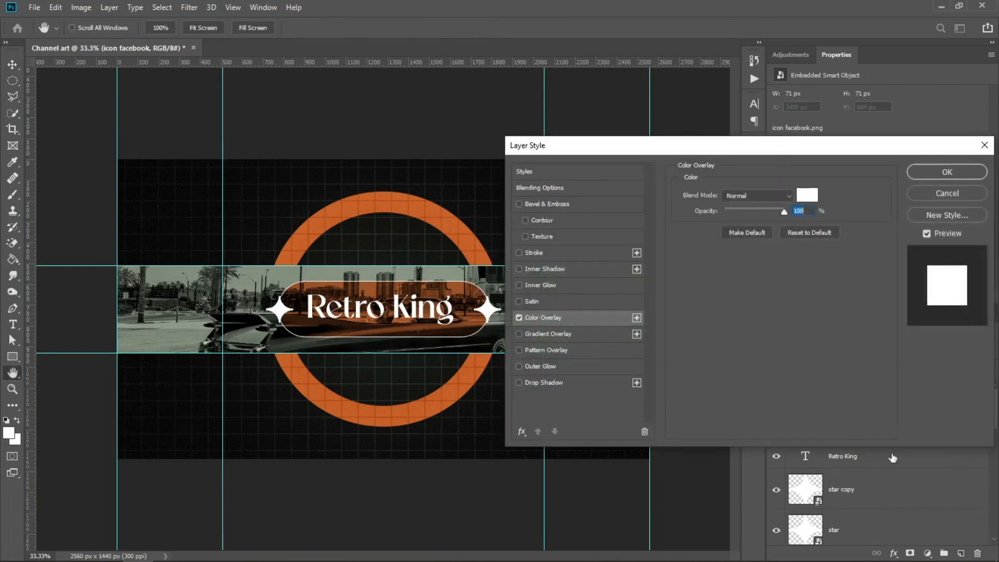
{"action": "left_click", "coordinate": [807, 195]}
{"action": "left_click_drag", "start_coordinate": [370, 293], "coordinate": [110, 174]}
{"action": "left_click", "coordinate": [523, 217]}
{"action": "left_click", "coordinate": [910, 173]}
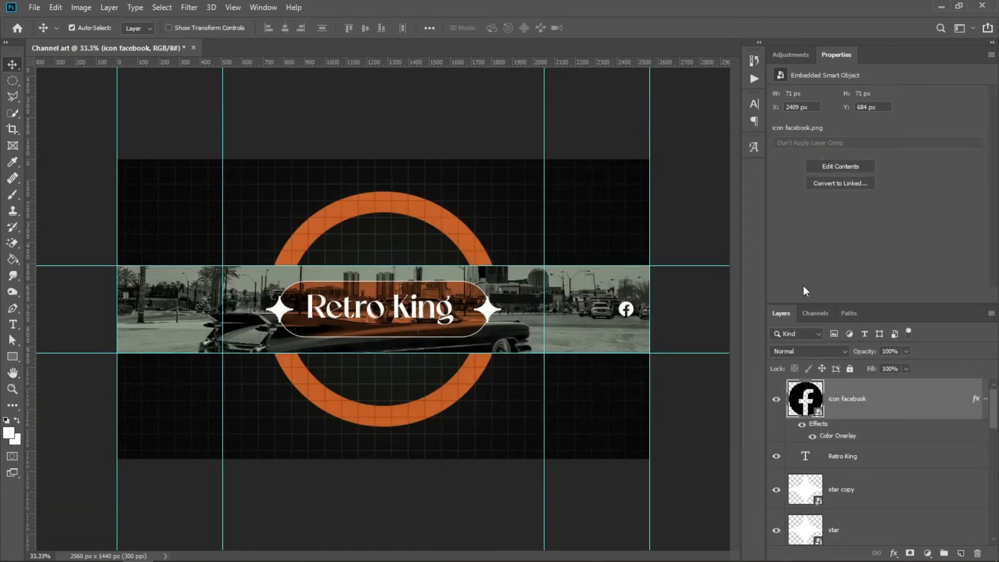
Place the icon instagram image as an embedded object, scaled to about 87 px, just left of the Facebook icon.
{"action": "left_click", "coordinate": [34, 7]}
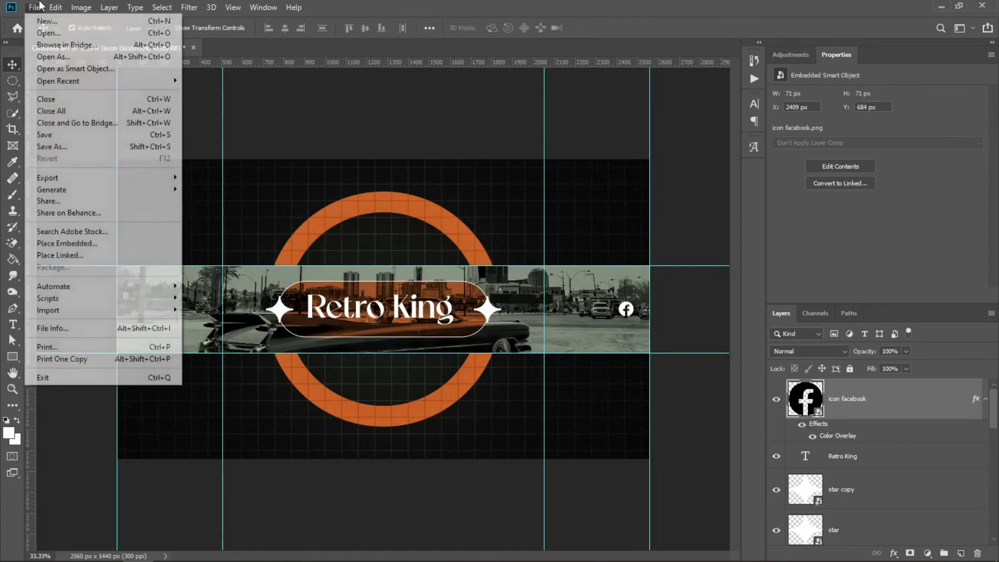
{"action": "left_click", "coordinate": [67, 243]}
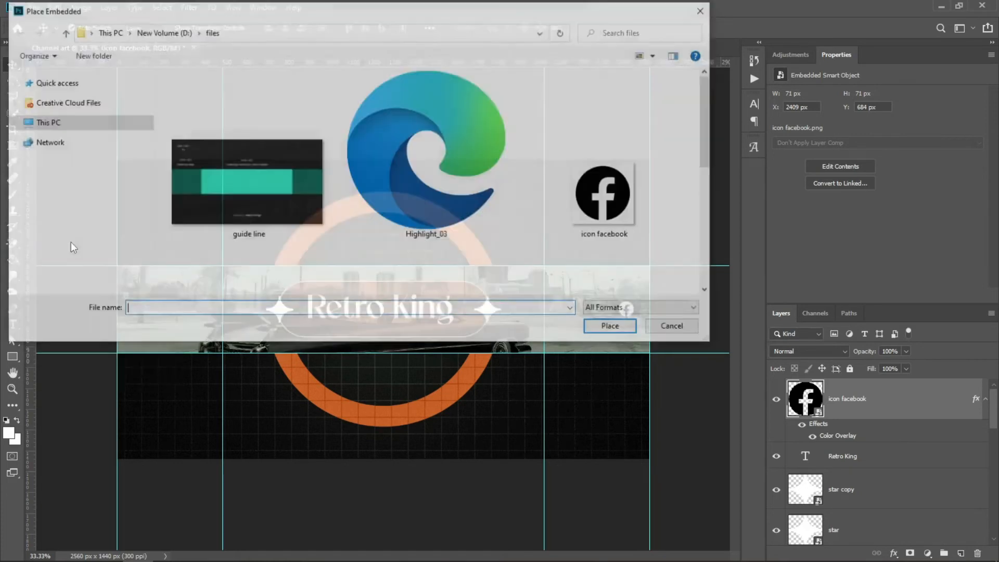
{"action": "left_click_drag", "start_coordinate": [713, 131], "coordinate": [709, 188]}
{"action": "left_click", "coordinate": [296, 229]}
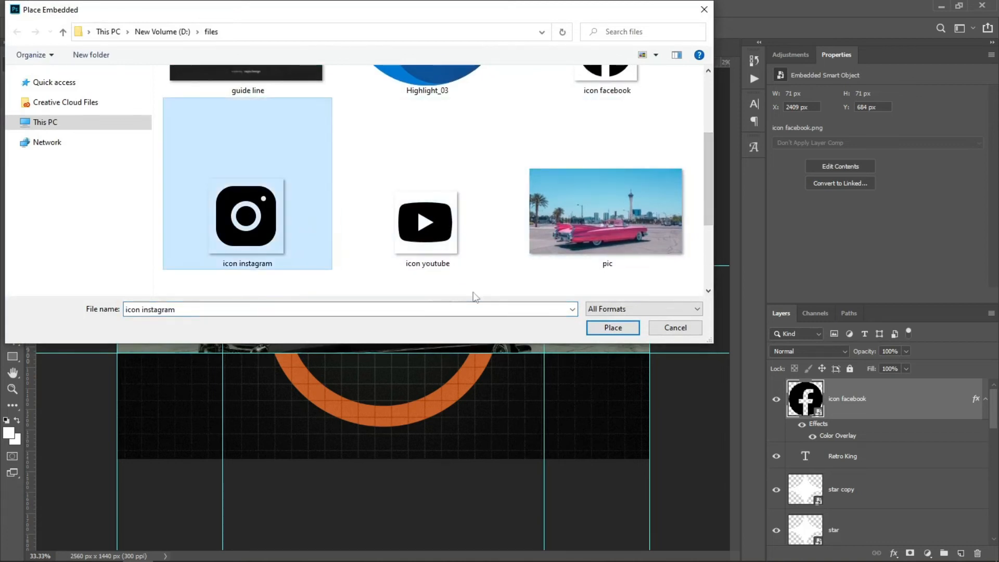
{"action": "left_click", "coordinate": [613, 327]}
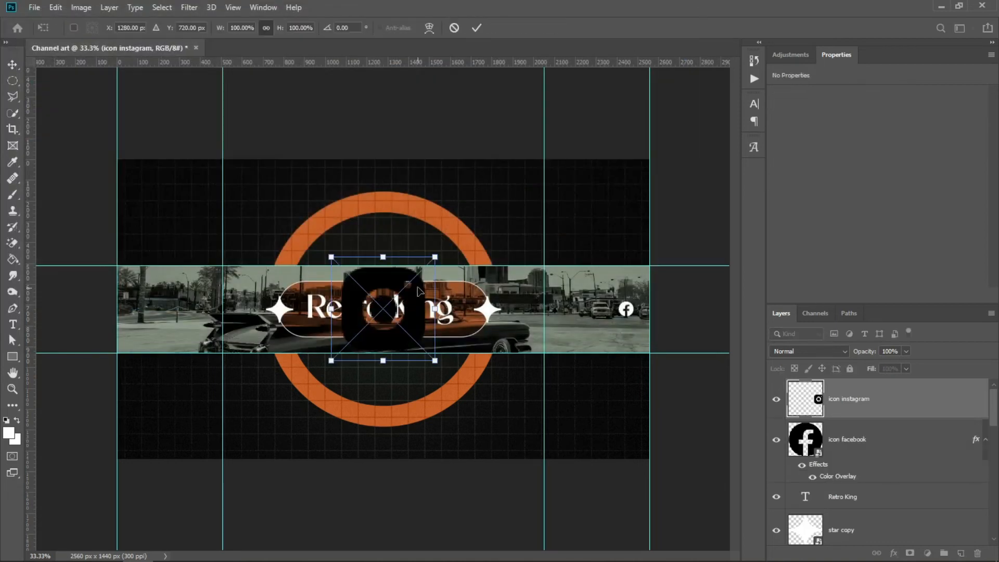
{"action": "left_click_drag", "start_coordinate": [383, 257], "coordinate": [599, 300]}
{"action": "key", "text": "Return"}
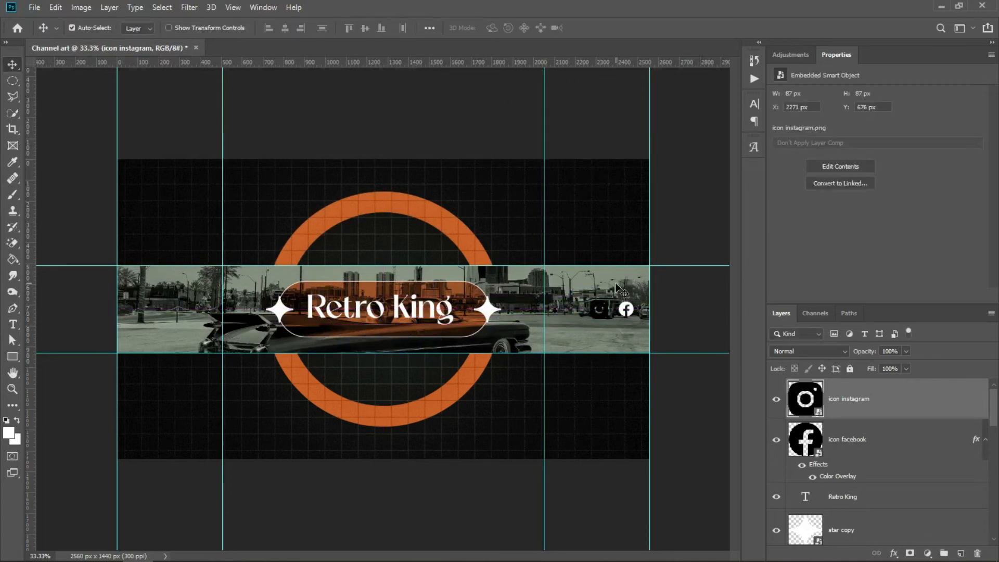
Copy the Facebook icon's Color Overlay to the Instagram icon, shrink it to about 71 px and align it level with the Facebook icon.
{"action": "left_click_drag", "start_coordinate": [844, 480], "coordinate": [850, 410]}
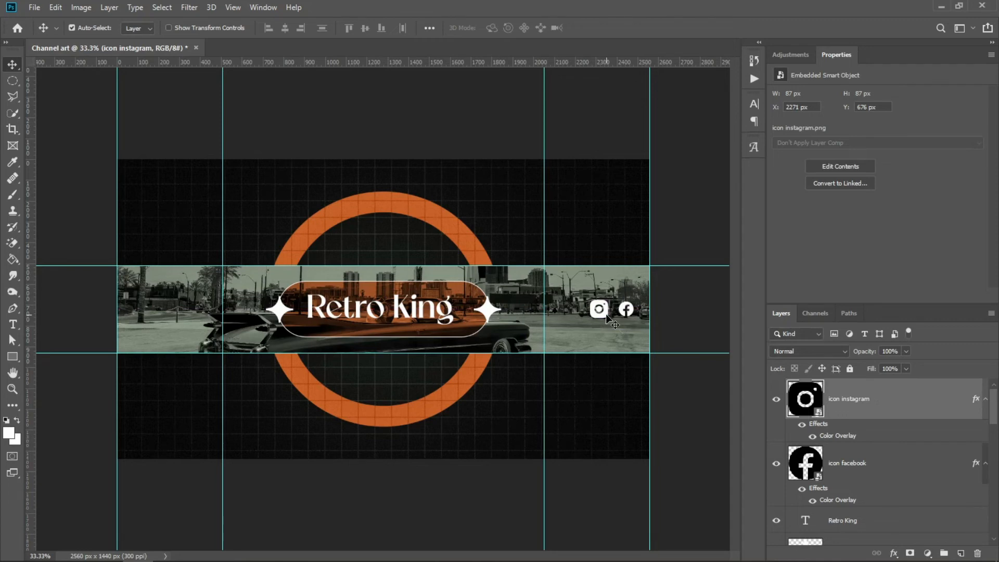
{"action": "key", "text": "ctrl+t"}
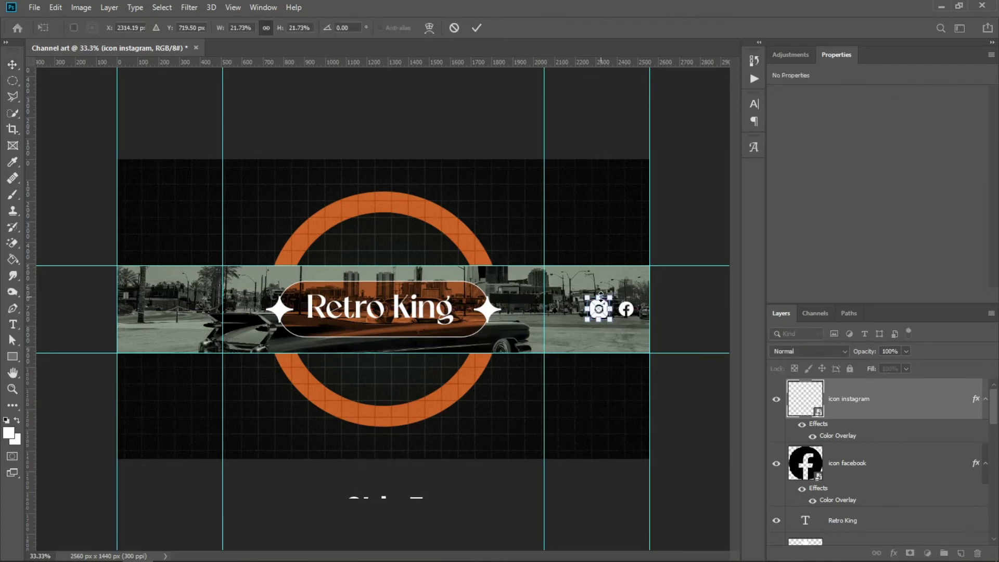
{"action": "left_click_drag", "start_coordinate": [600, 297], "coordinate": [599, 299]}
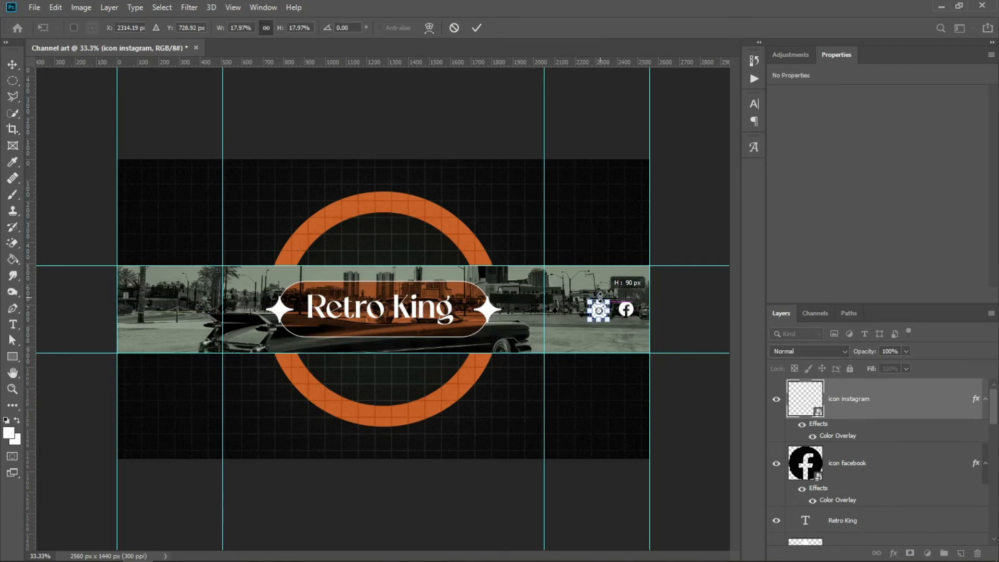
{"action": "left_click", "coordinate": [476, 28]}
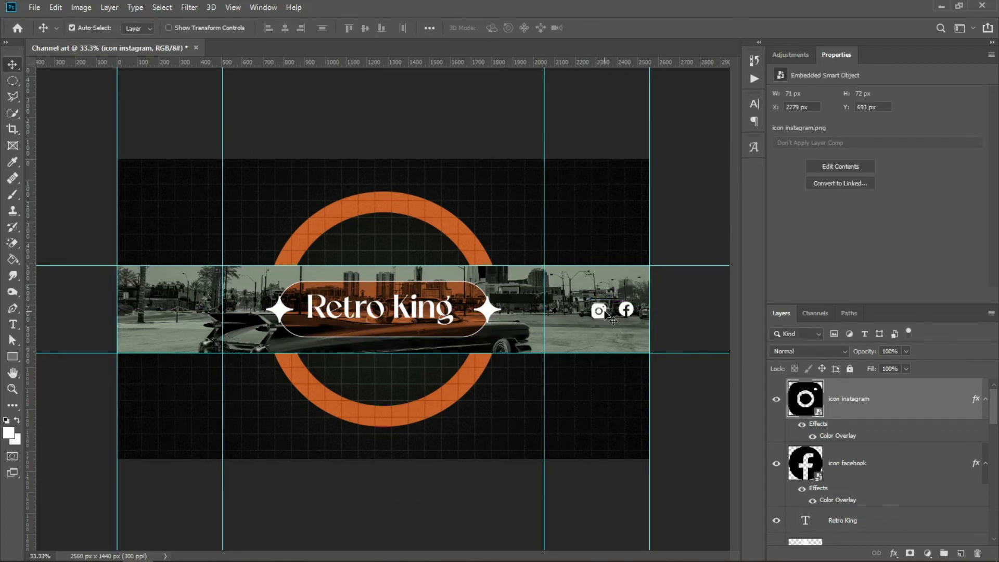
{"action": "left_click_drag", "start_coordinate": [605, 316], "coordinate": [604, 315]}
Place the icon youtube image left of the Instagram icon at about 103 x 76 px and copy the white Color Overlay onto it.
{"action": "left_click", "coordinate": [35, 8]}
{"action": "left_click", "coordinate": [83, 243]}
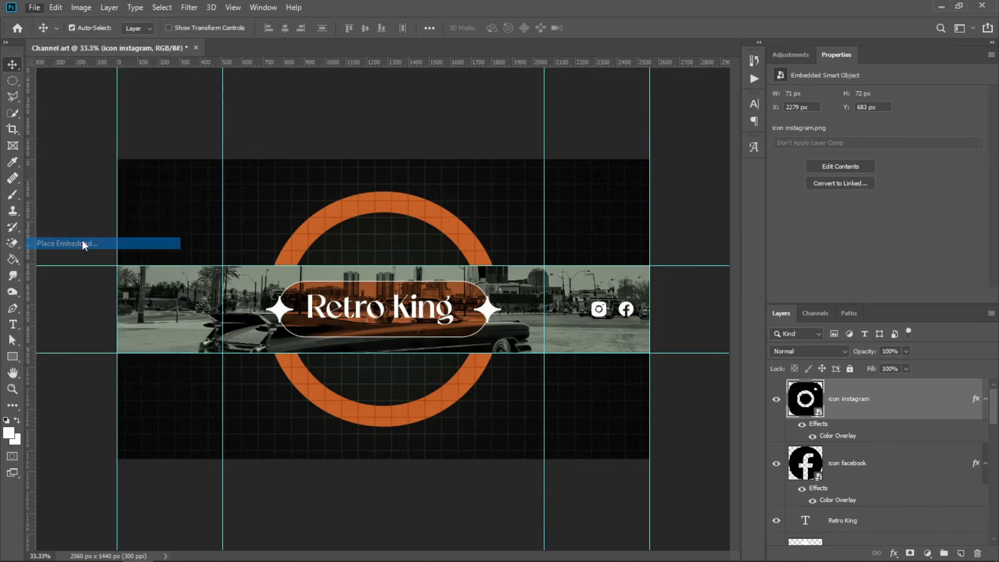
{"action": "left_click_drag", "start_coordinate": [706, 151], "coordinate": [708, 187]}
{"action": "double_click", "coordinate": [423, 189]}
{"action": "left_click_drag", "start_coordinate": [462, 312], "coordinate": [563, 312]}
{"action": "left_click_drag", "start_coordinate": [555, 266], "coordinate": [555, 321]}
{"action": "left_click_drag", "start_coordinate": [563, 337], "coordinate": [574, 311]}
{"action": "left_click_drag", "start_coordinate": [567, 295], "coordinate": [570, 311]}
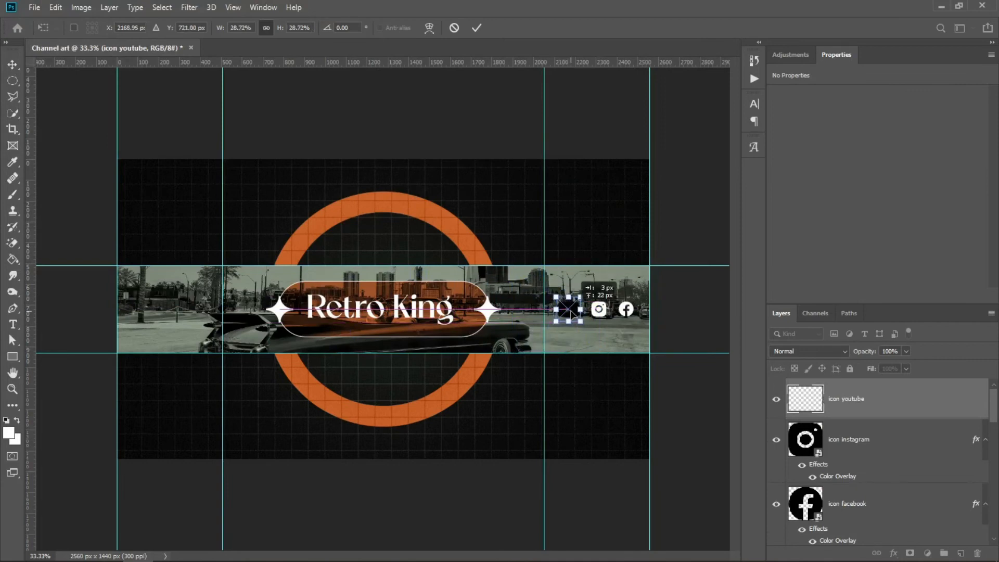
{"action": "left_click", "coordinate": [481, 29]}
{"action": "left_click_drag", "start_coordinate": [833, 476], "coordinate": [838, 405]}
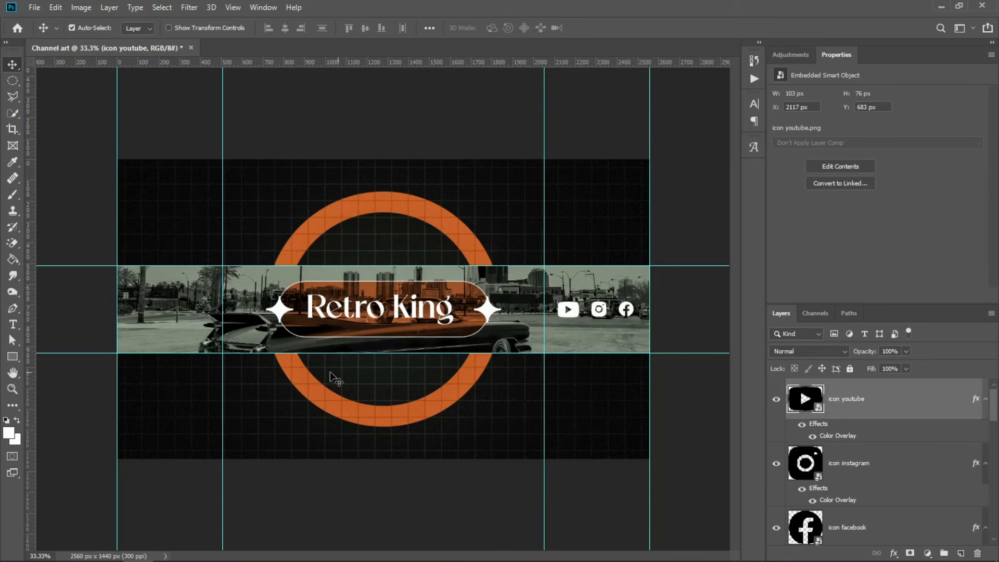
Draw a rectangle about 280 x 90 px with a #d97338 fill and no stroke near the left end of the photo band.
{"action": "left_click", "coordinate": [13, 358]}
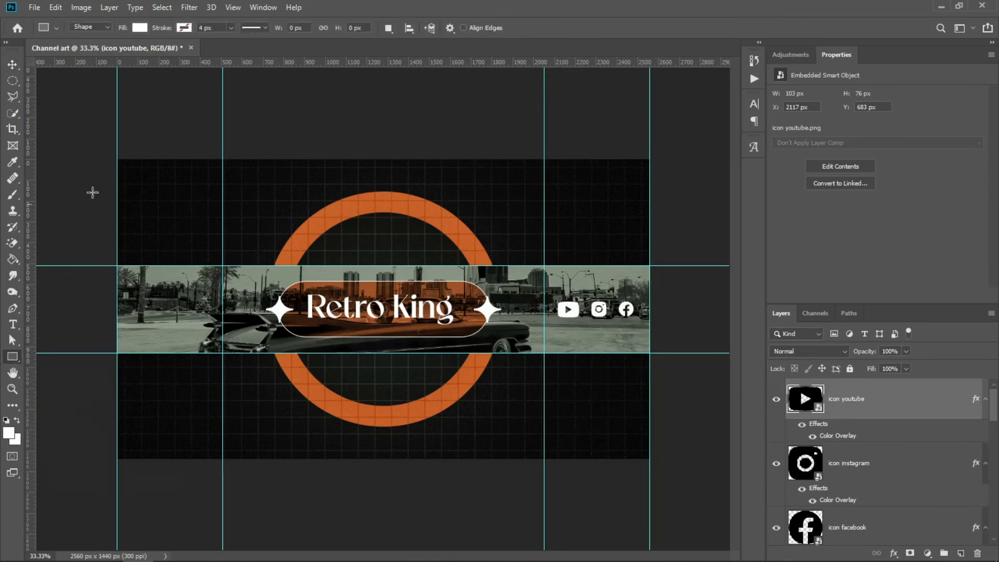
{"action": "left_click", "coordinate": [140, 28]}
{"action": "left_click", "coordinate": [202, 58]}
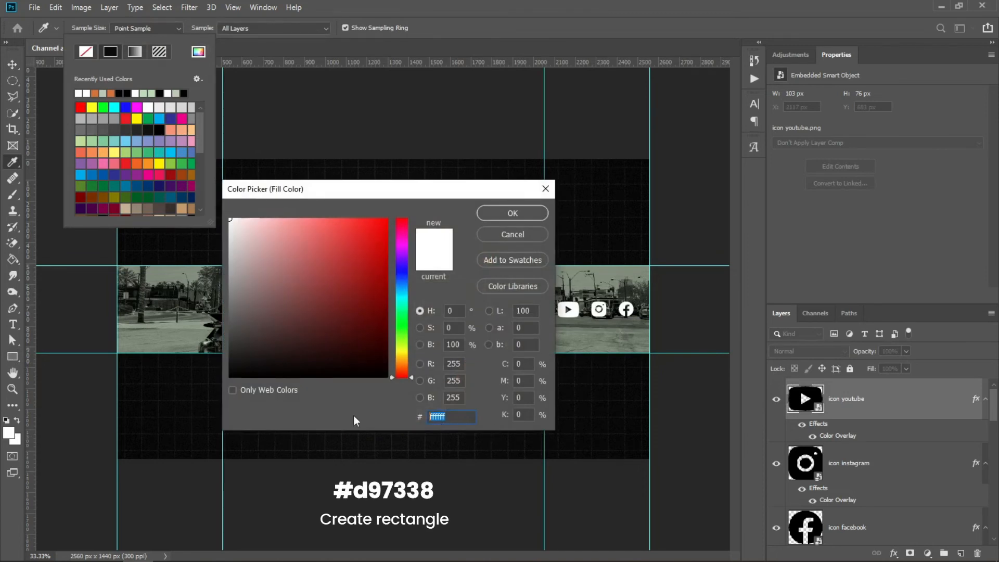
{"action": "type", "text": "d97"}
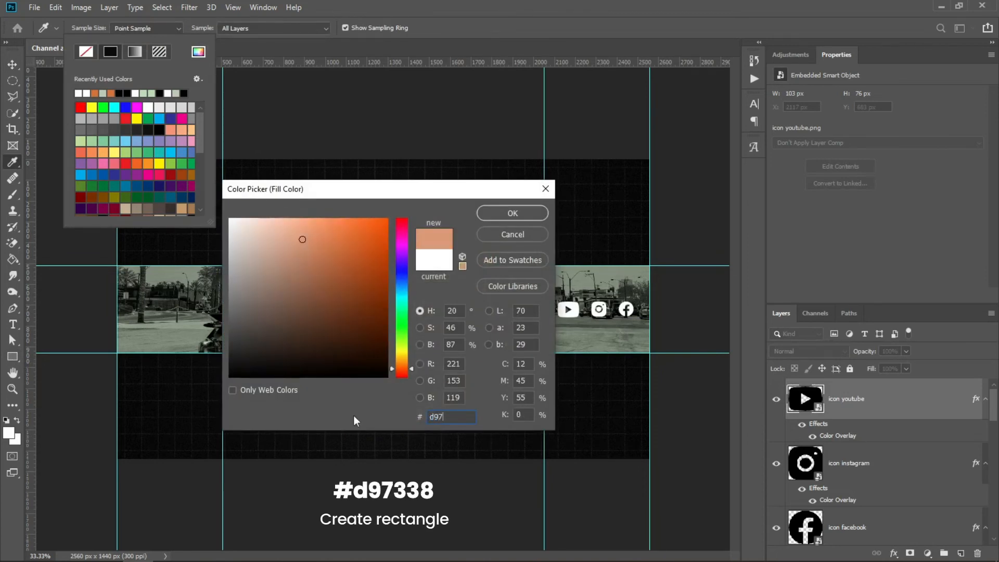
{"action": "type", "text": "338"}
{"action": "left_click", "coordinate": [515, 213]}
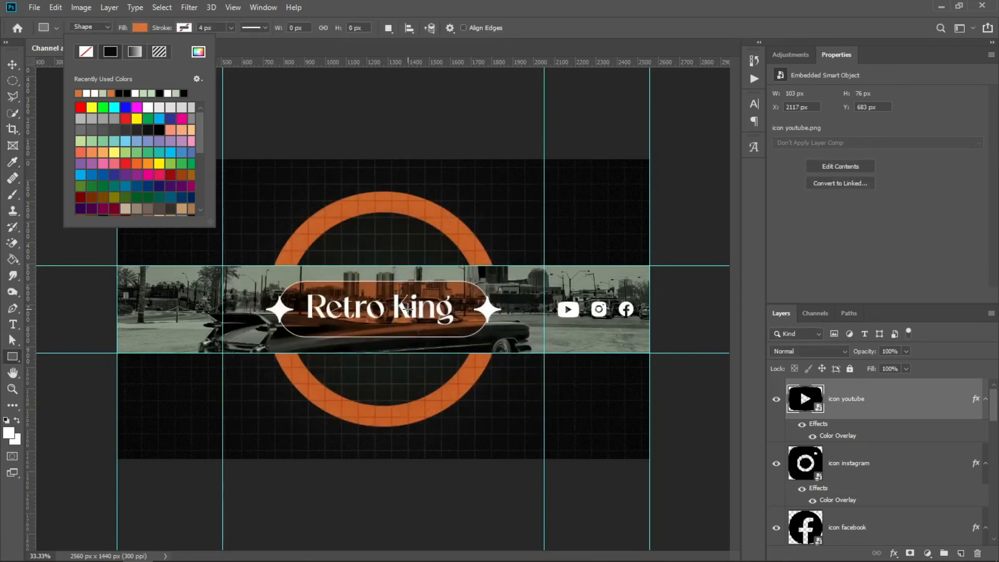
{"action": "left_click", "coordinate": [137, 300]}
{"action": "left_click_drag", "start_coordinate": [143, 301], "coordinate": [192, 317]}
Shift the small orange rectangle right to about X 82 px and round all its corners to 45 px.
{"action": "left_click", "coordinate": [13, 65]}
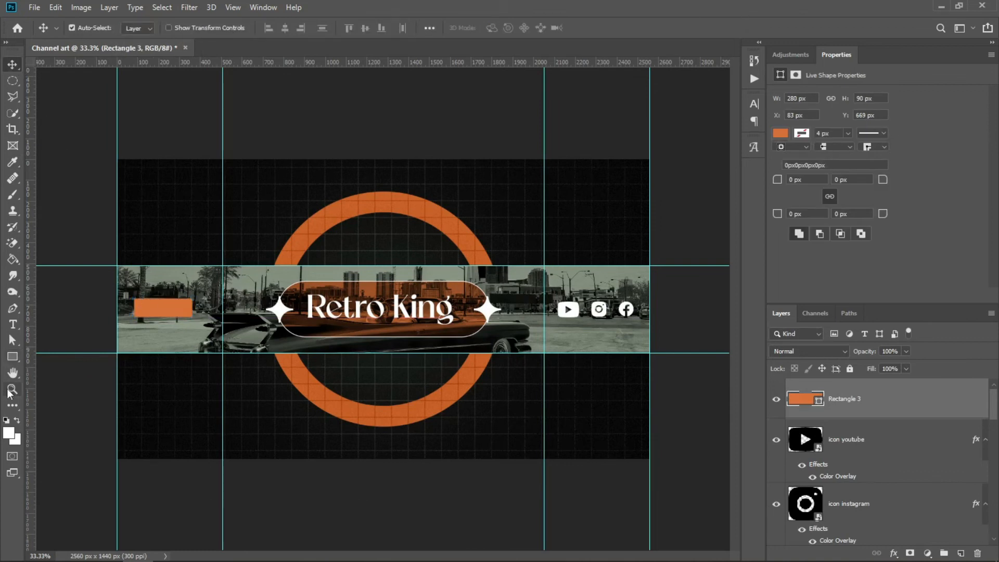
{"action": "left_click", "coordinate": [12, 389]}
{"action": "left_click_drag", "start_coordinate": [120, 305], "coordinate": [175, 316]}
{"action": "left_click", "coordinate": [13, 65]}
{"action": "left_click_drag", "start_coordinate": [112, 307], "coordinate": [119, 317]}
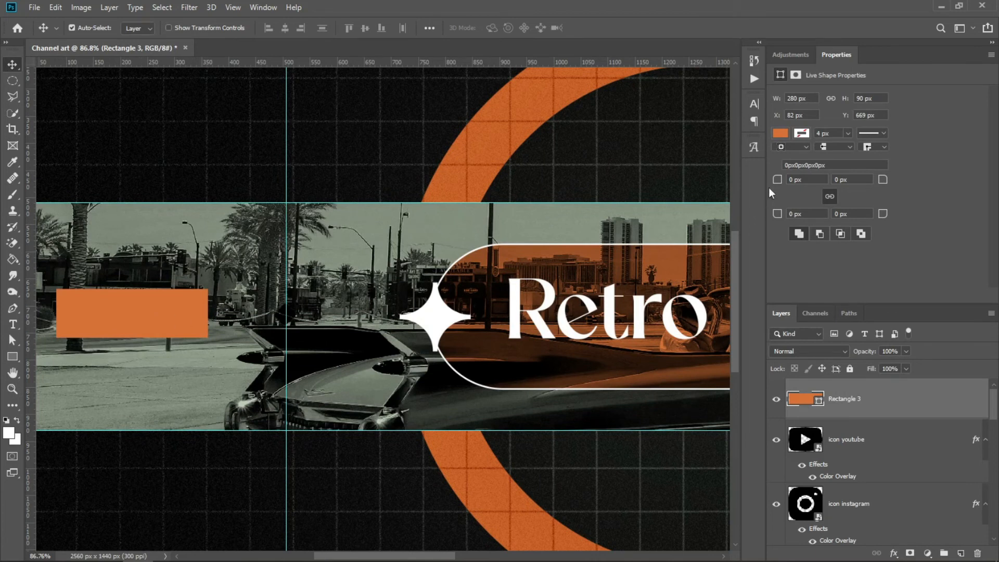
{"action": "left_click_drag", "start_coordinate": [777, 179], "coordinate": [973, 187]}
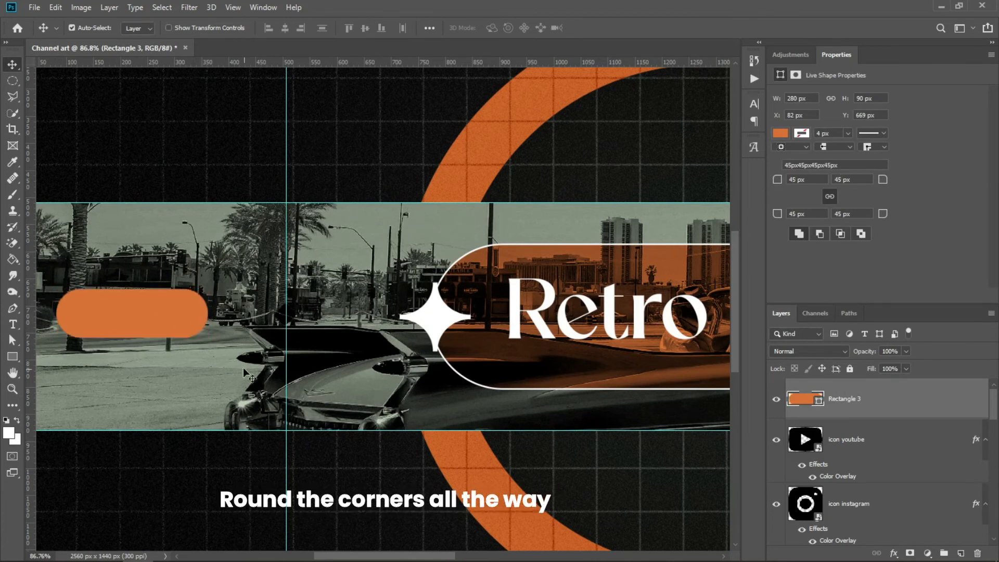
Rotate the small orange rounded rectangle to about -7.2 degrees.
{"action": "key", "text": "ctrl+t"}
{"action": "left_click_drag", "start_coordinate": [222, 347], "coordinate": [255, 323]}
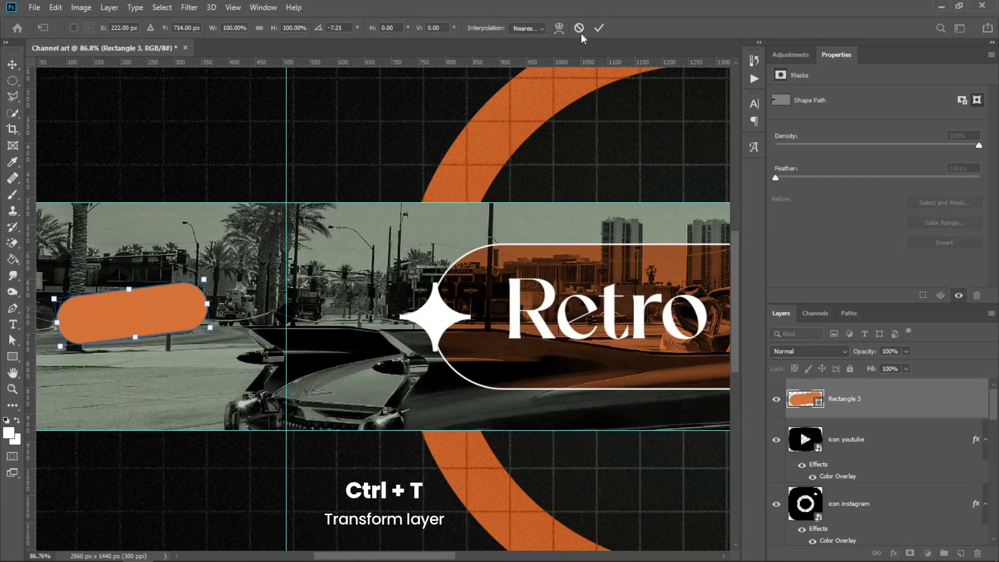
{"action": "left_click", "coordinate": [598, 28]}
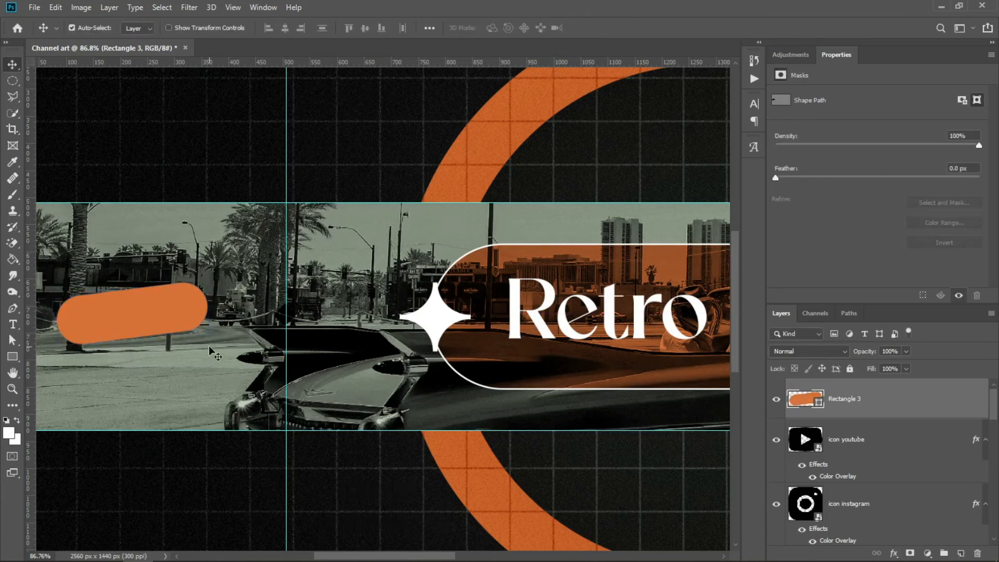
Add a white (#ffffff) outside Stroke of 2 px to the orange rounded rectangle.
{"action": "left_click", "coordinate": [893, 553]}
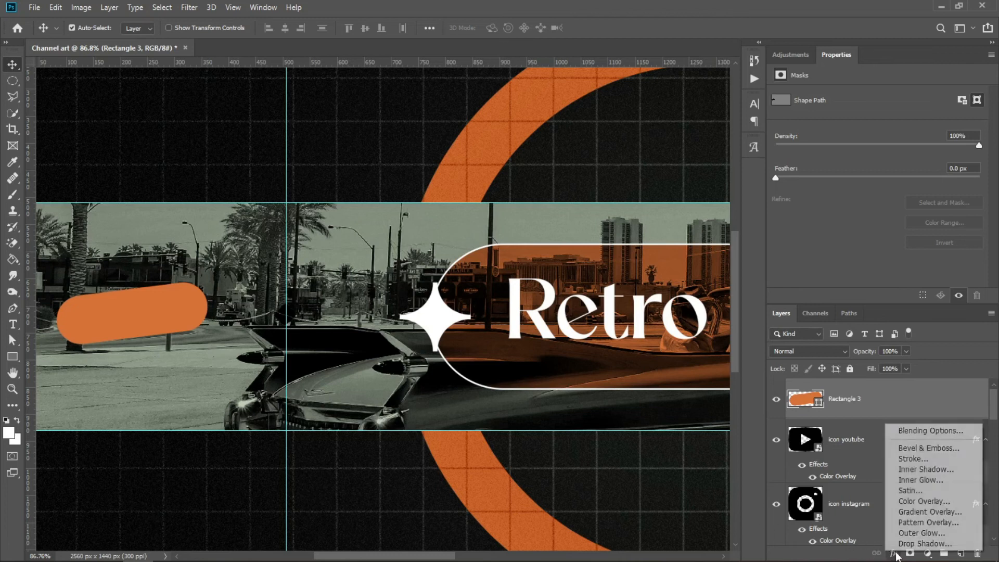
{"action": "left_click", "coordinate": [905, 458]}
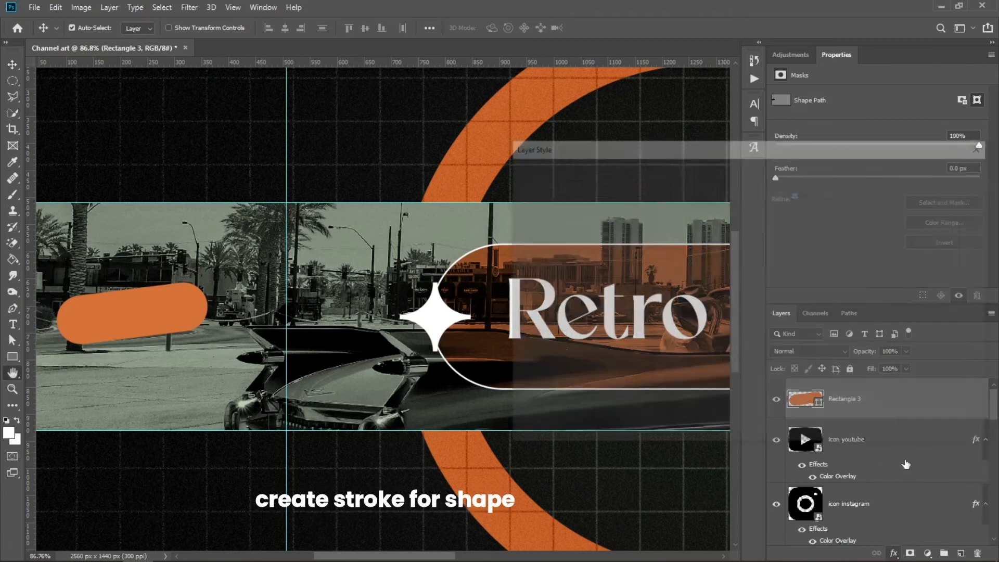
{"action": "left_click", "coordinate": [708, 283]}
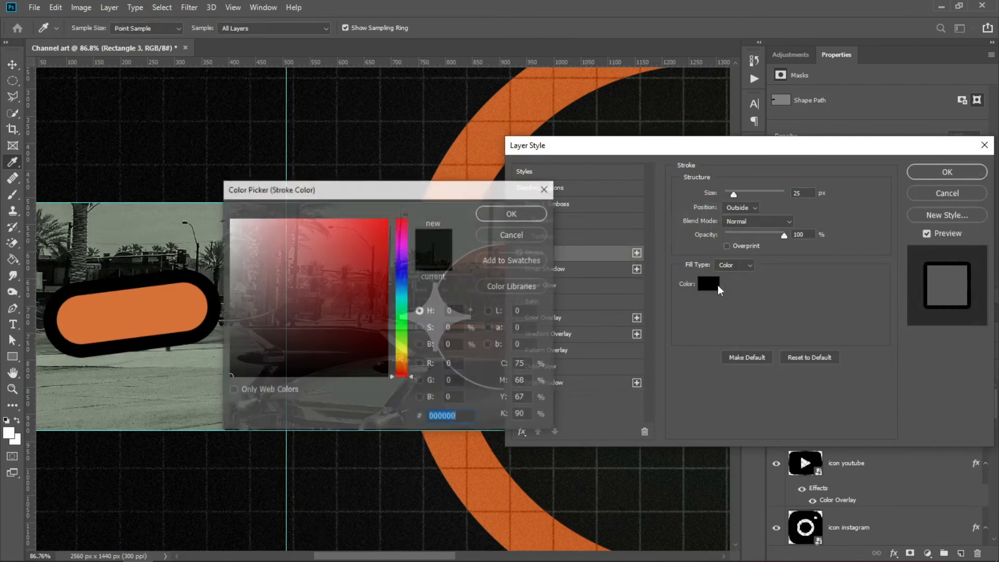
{"action": "type", "text": "ffffff"}
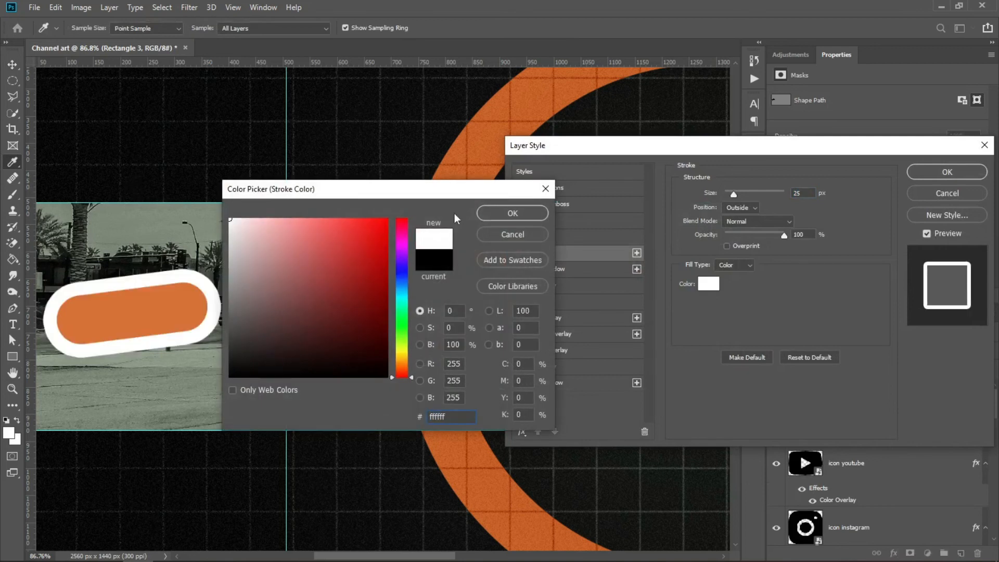
{"action": "left_click", "coordinate": [523, 217]}
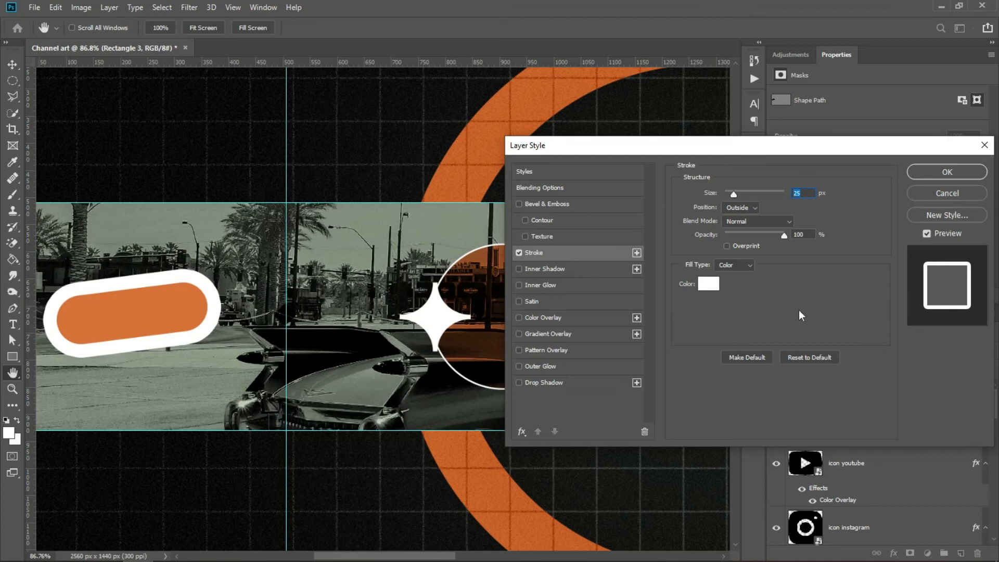
{"action": "type", "text": "2"}
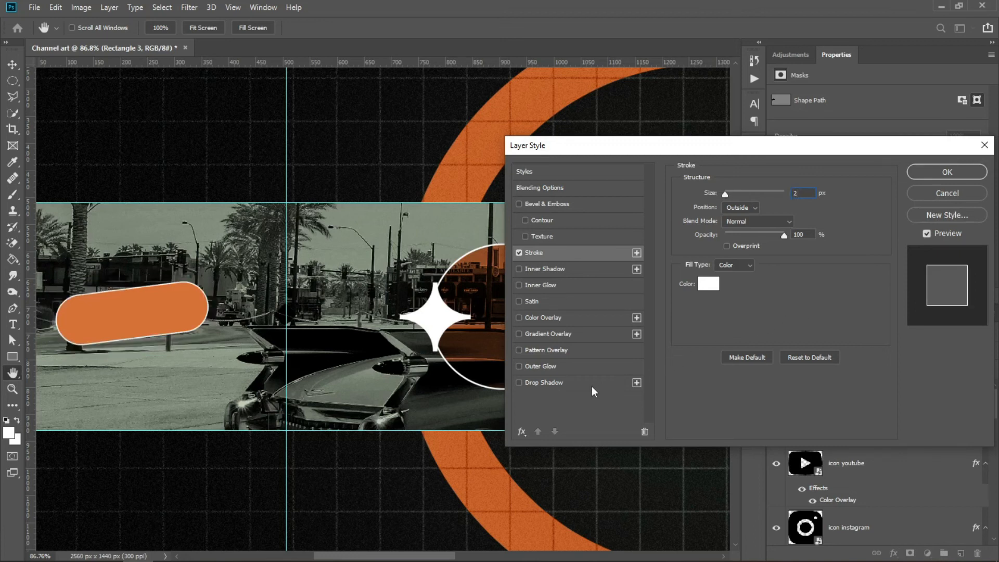
Add a hard black Drop Shadow to the orange button with angle 55°, distance 11 px, spread 100% and size 0 px.
{"action": "left_click", "coordinate": [567, 383]}
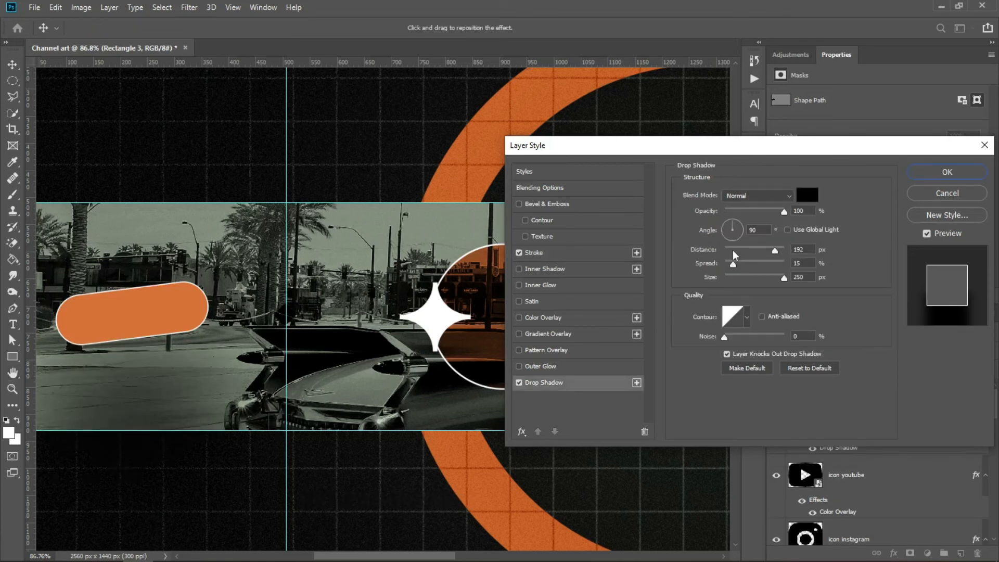
{"action": "left_click_drag", "start_coordinate": [764, 232], "coordinate": [735, 228]}
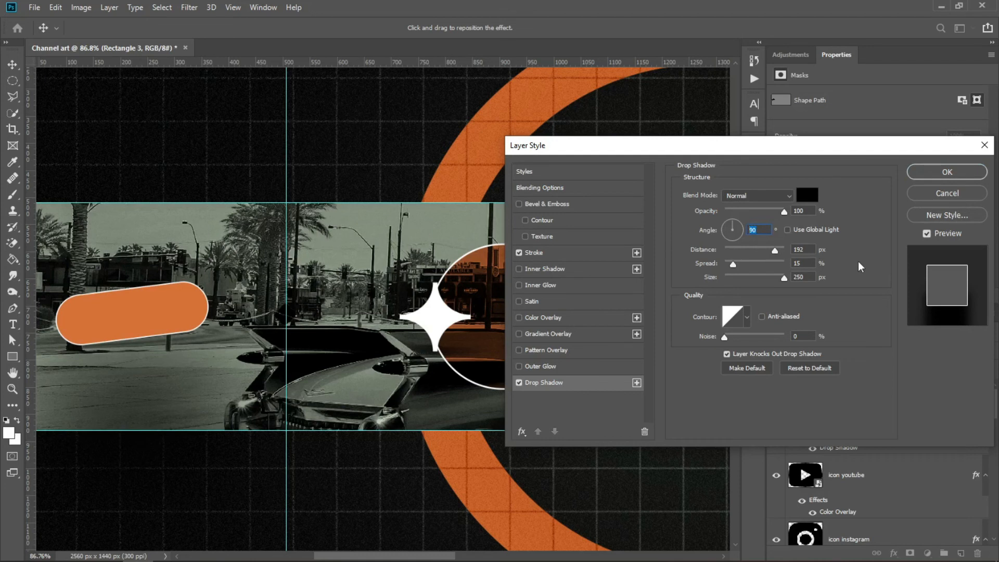
{"action": "type", "text": "55"}
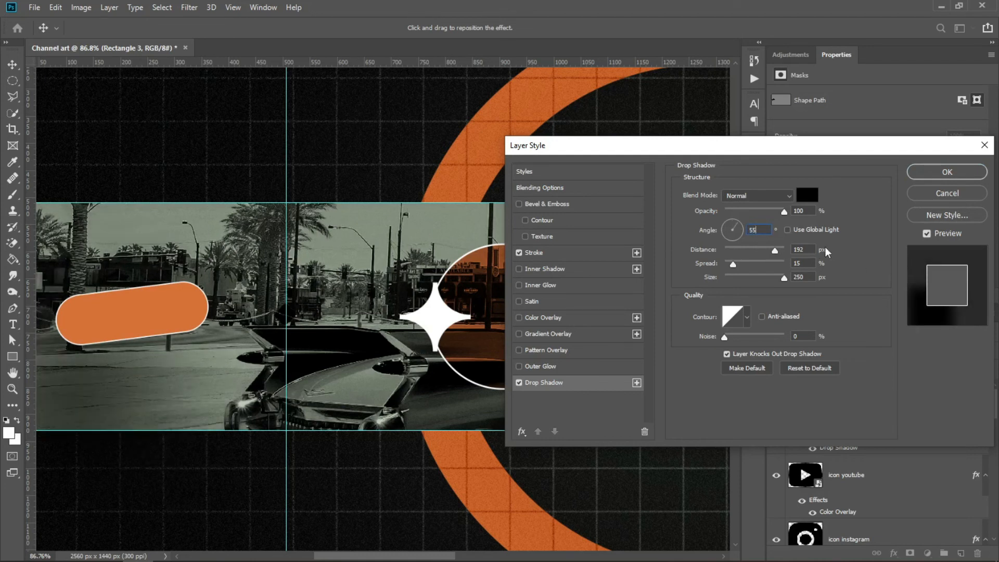
{"action": "type", "text": "11"}
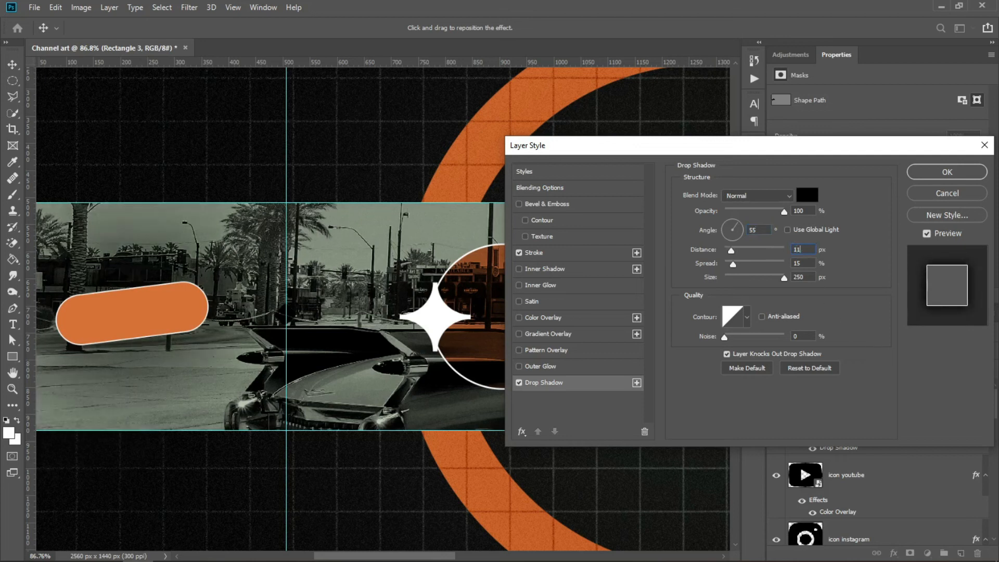
{"action": "left_click_drag", "start_coordinate": [733, 264], "coordinate": [854, 270]}
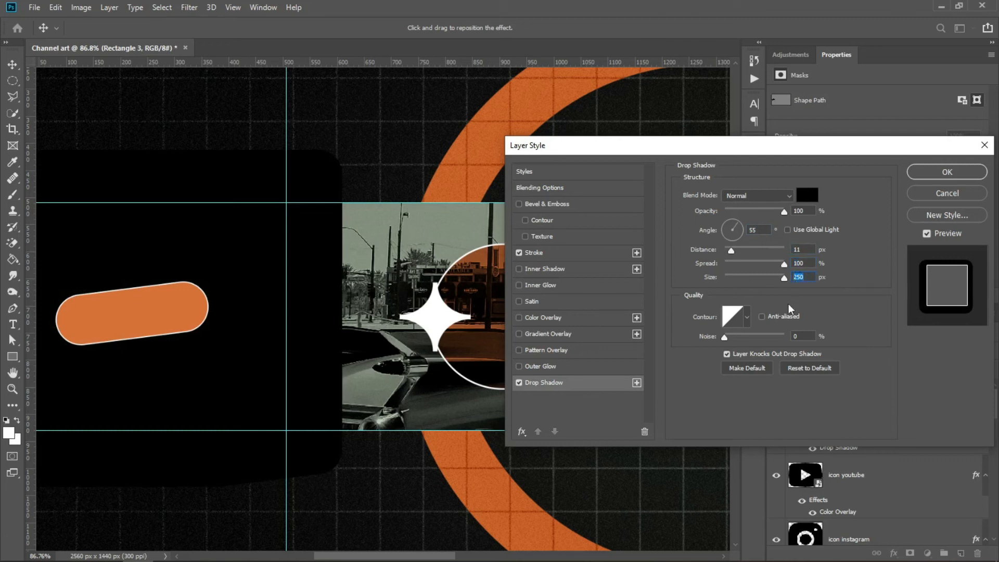
{"action": "type", "text": "0"}
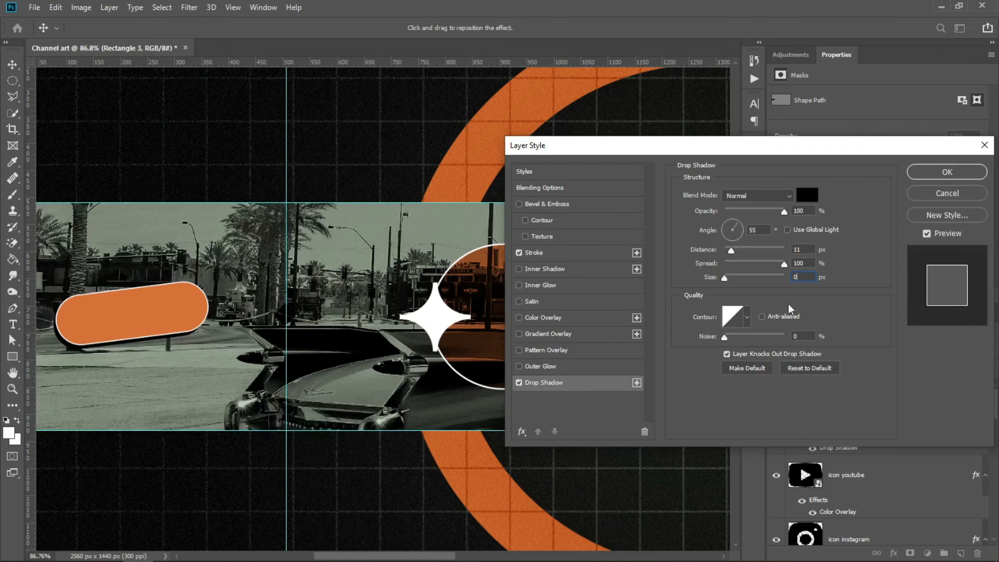
{"action": "left_click", "coordinate": [950, 174]}
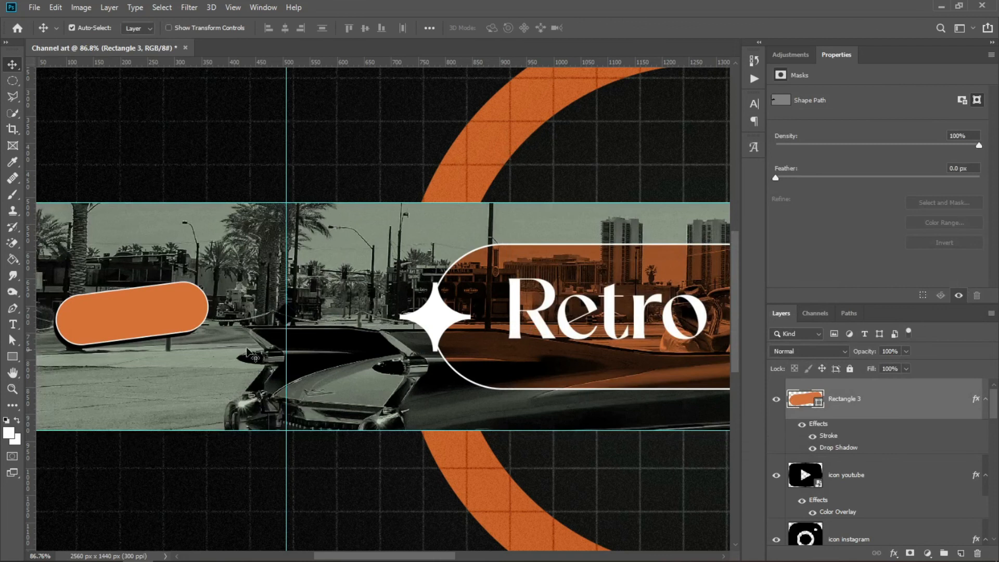
Add the white text "Subscribe" in Castle Begale Regular at 10 pt just below the orange button.
{"action": "left_click", "coordinate": [12, 324]}
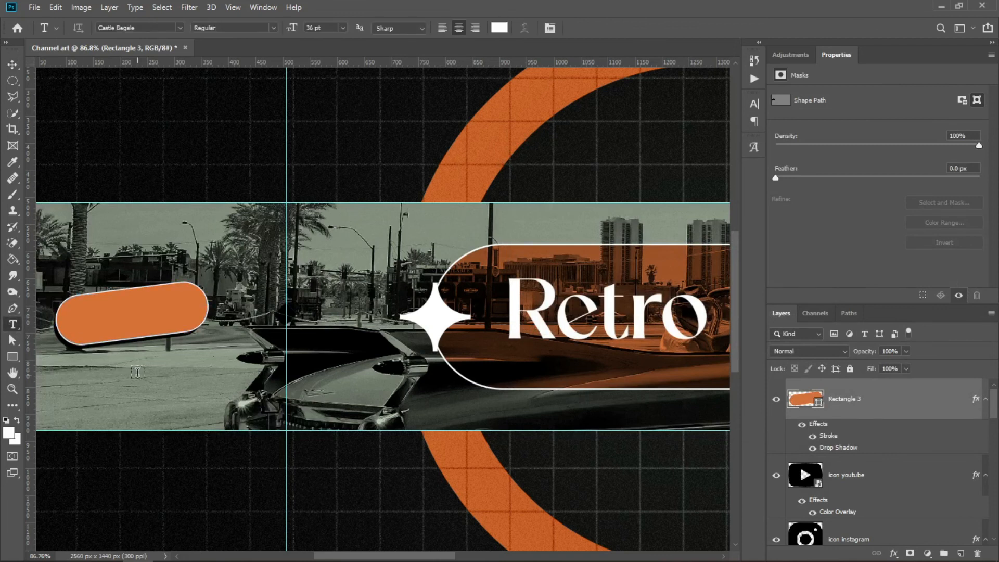
{"action": "left_click", "coordinate": [137, 372]}
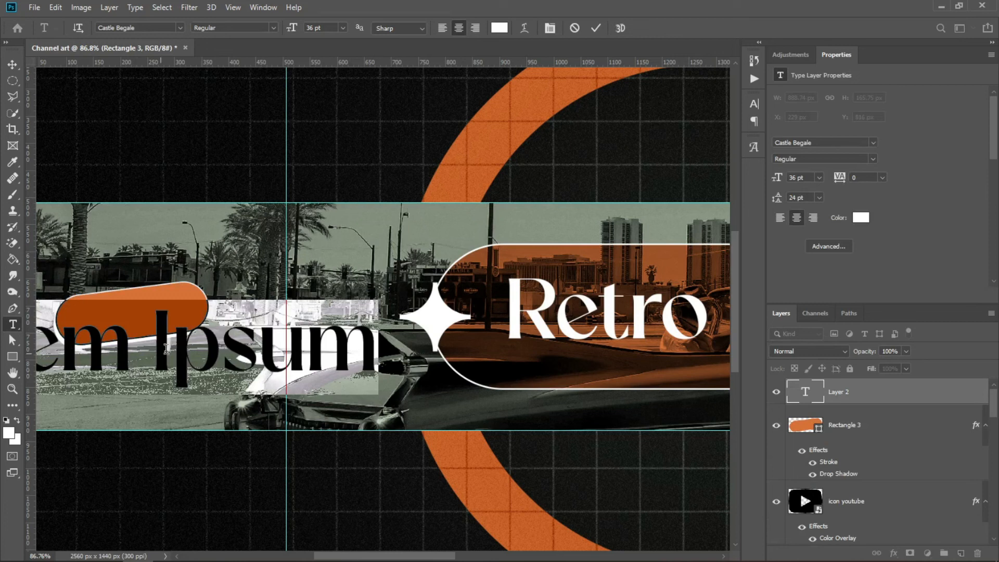
{"action": "left_click", "coordinate": [341, 28]}
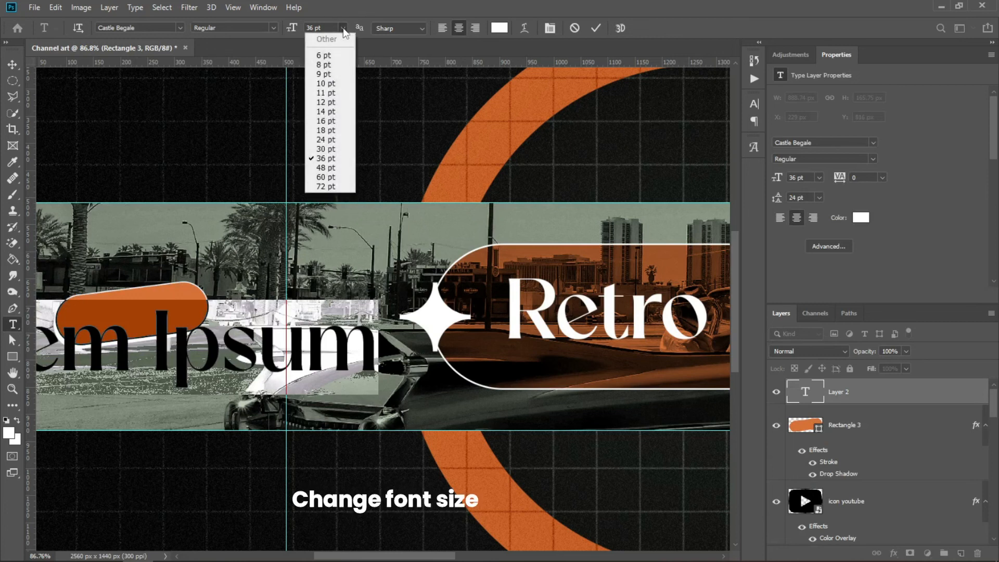
{"action": "left_click", "coordinate": [325, 83]}
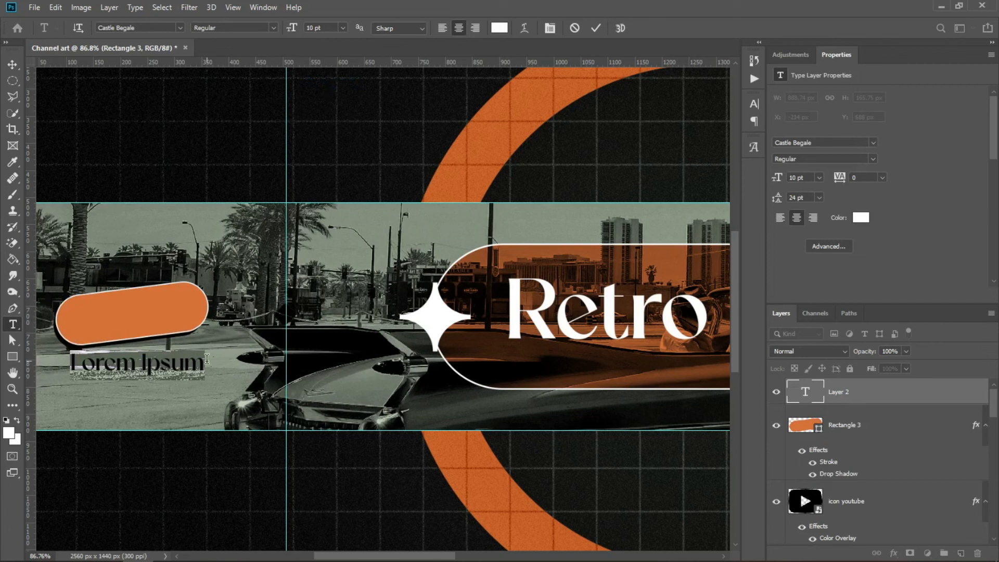
{"action": "type", "text": "S"}
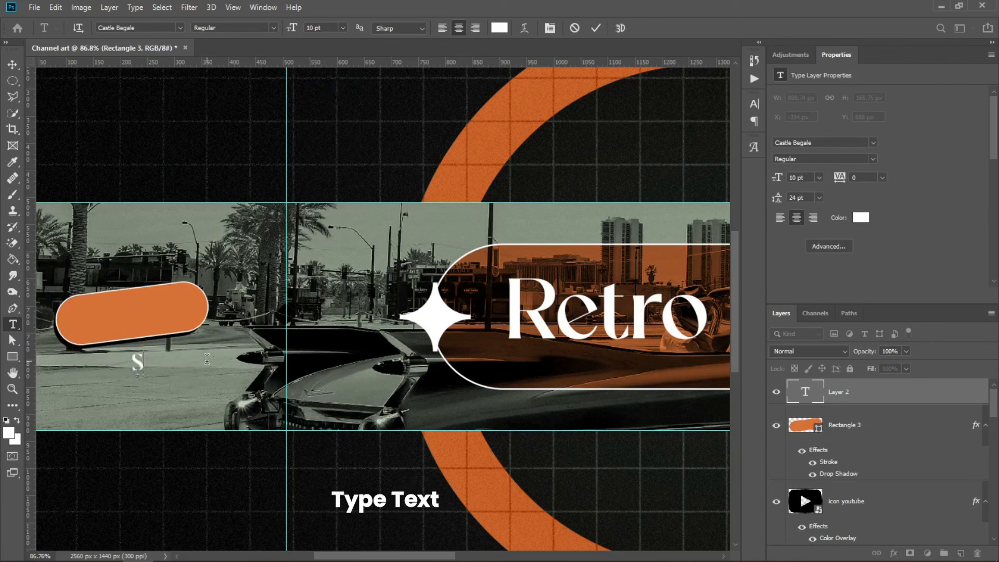
{"action": "type", "text": "ubscribe"}
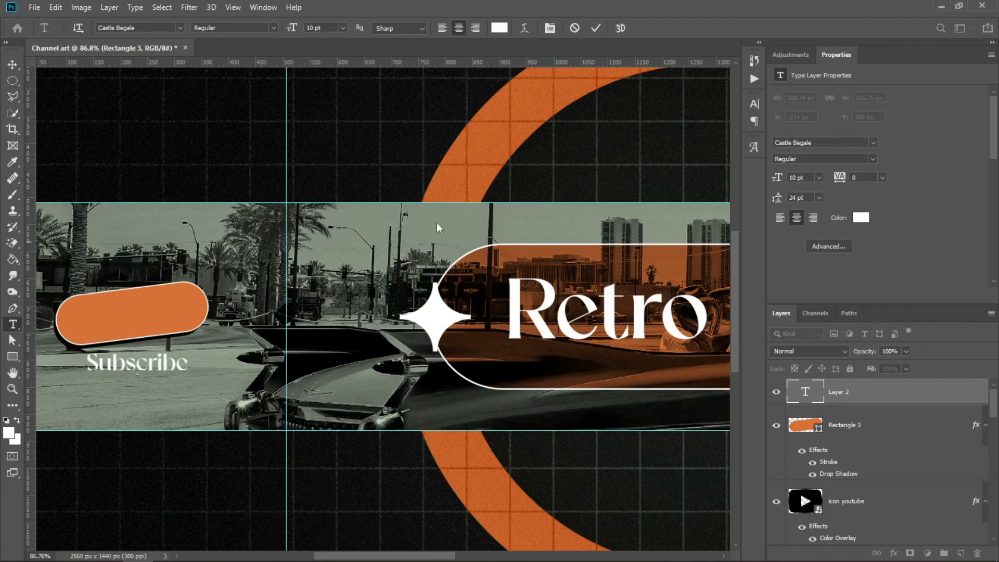
{"action": "left_click", "coordinate": [596, 29]}
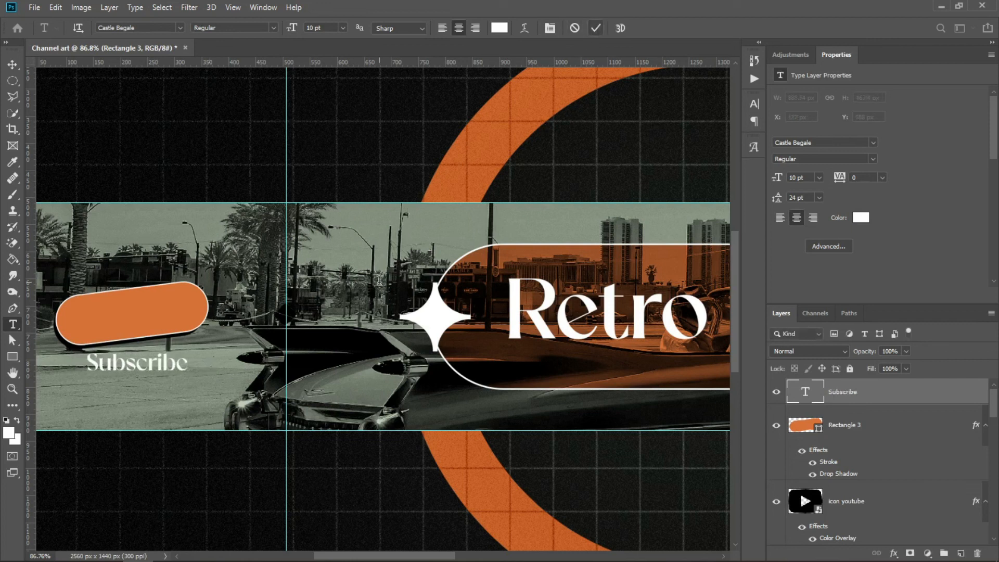
Move the Subscribe text onto the orange button and rotate it about 9 degrees counter-clockwise to follow the button's tilt.
{"action": "left_click", "coordinate": [12, 65]}
{"action": "left_click_drag", "start_coordinate": [143, 371], "coordinate": [137, 323]}
{"action": "key", "text": "ctrl+t"}
{"action": "left_click_drag", "start_coordinate": [193, 347], "coordinate": [200, 336]}
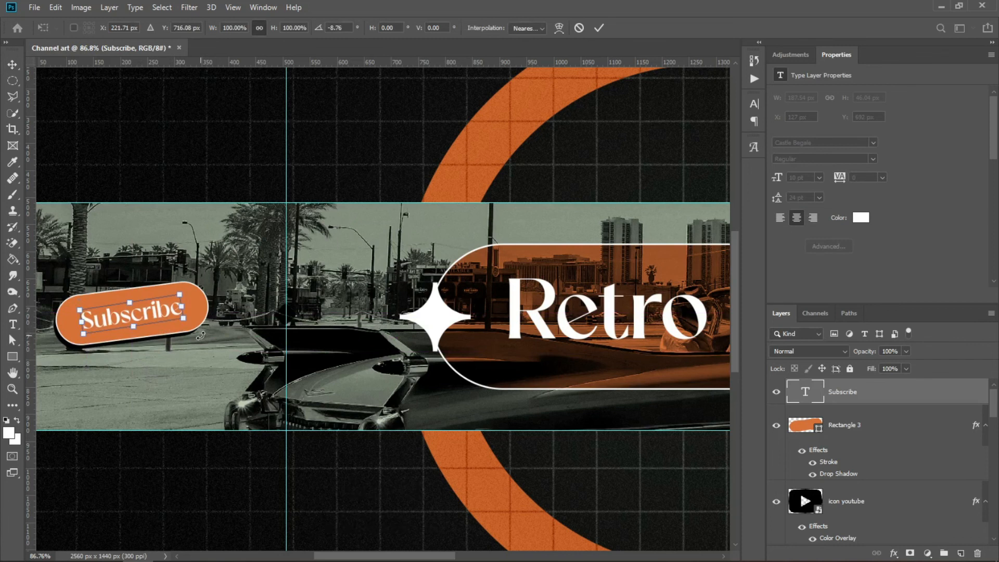
{"action": "left_click", "coordinate": [600, 28]}
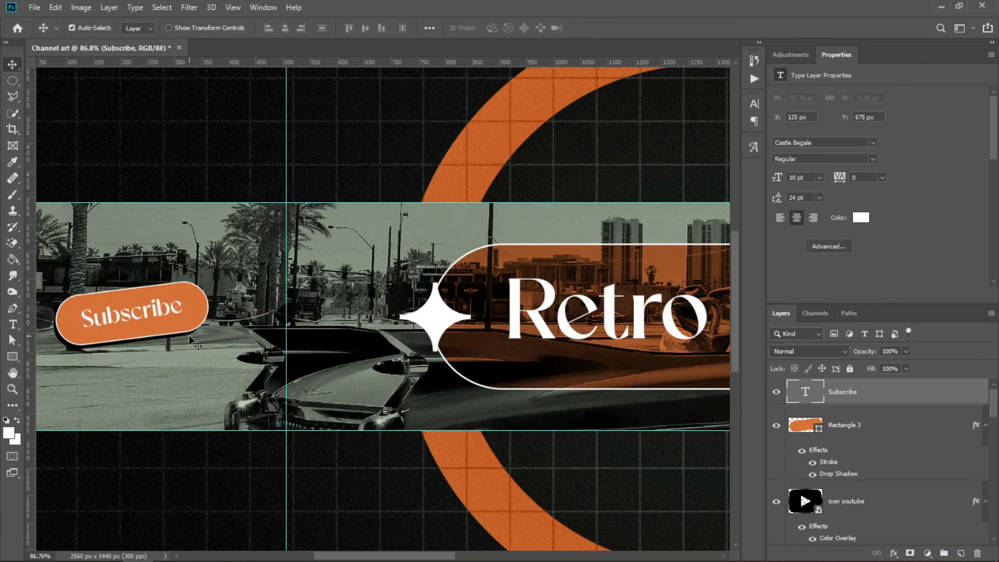
{"action": "key", "text": "ctrl+t"}
{"action": "left_click_drag", "start_coordinate": [209, 330], "coordinate": [211, 331]}
{"action": "left_click", "coordinate": [599, 28]}
On a new layer, paint a white zigzag scribble beneath the Subscribe button with a 3 px Hard Round brush.
{"action": "left_click", "coordinate": [960, 553]}
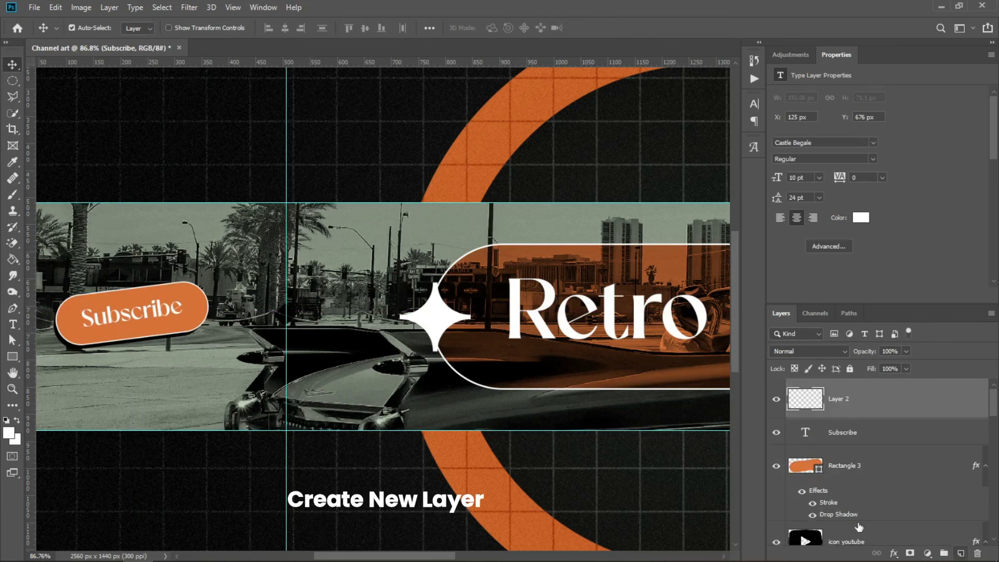
{"action": "left_click", "coordinate": [11, 196]}
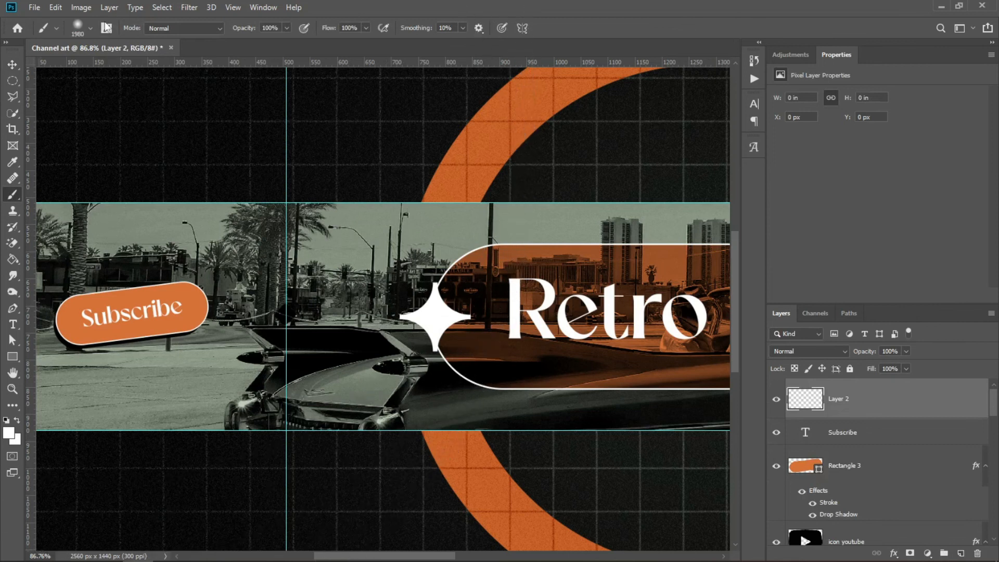
{"action": "left_click", "coordinate": [92, 29]}
{"action": "left_click", "coordinate": [79, 182]}
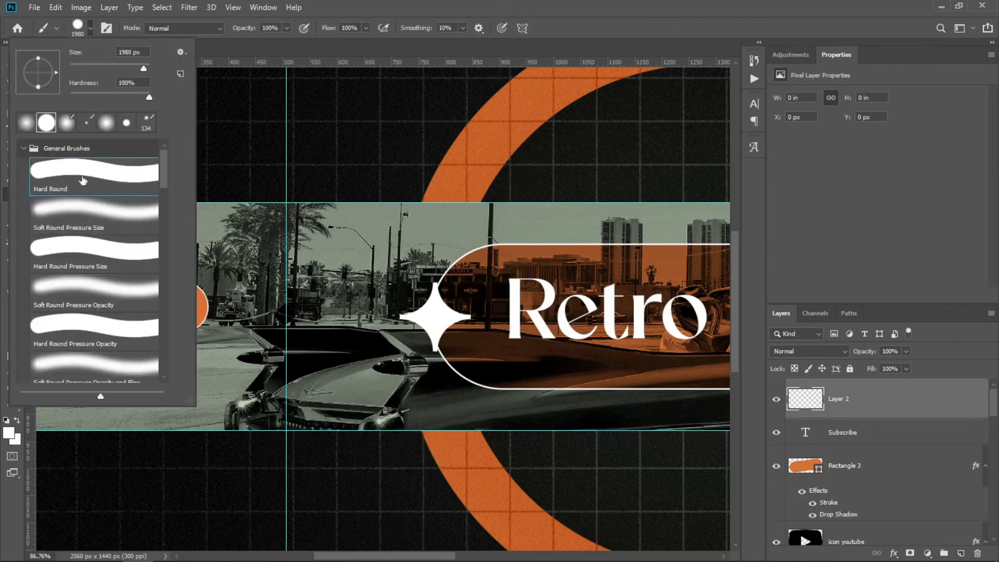
{"action": "double_click", "coordinate": [144, 52]}
{"action": "type", "text": "3"}
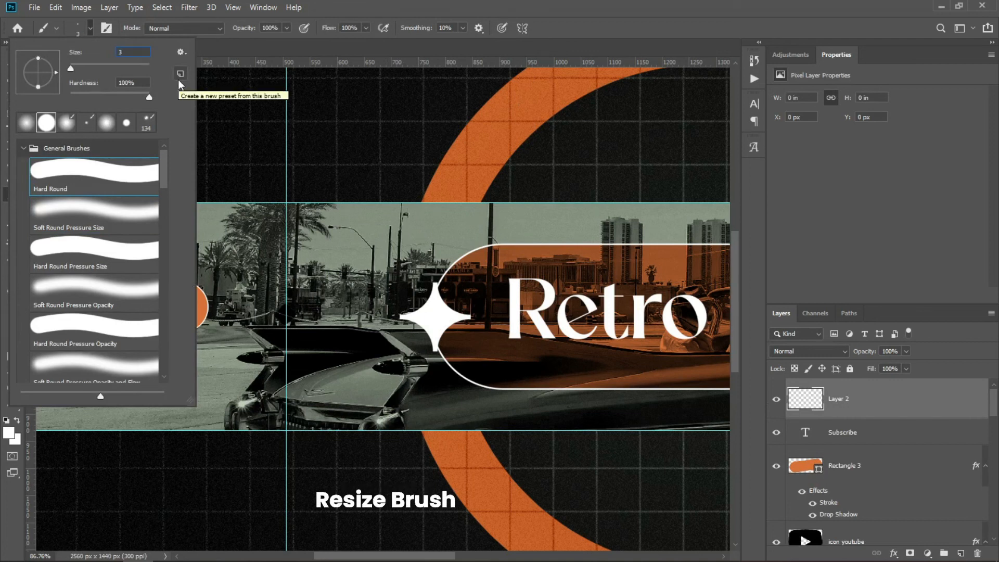
{"action": "key", "text": "Return"}
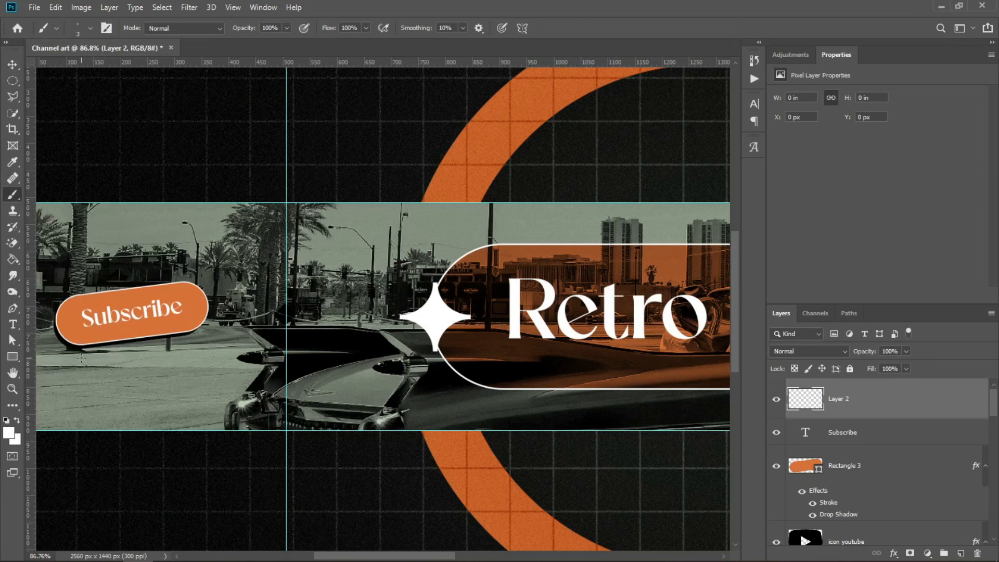
{"action": "mouse_move", "coordinate": [150, 348]}
{"action": "left_mouse_down"}
{"action": "mouse_move", "coordinate": [213, 343]}
{"action": "mouse_move", "coordinate": [97, 364]}
{"action": "mouse_move", "coordinate": [178, 354]}
{"action": "mouse_move", "coordinate": [117, 372]}
{"action": "mouse_move", "coordinate": [184, 359]}
{"action": "left_mouse_up"}
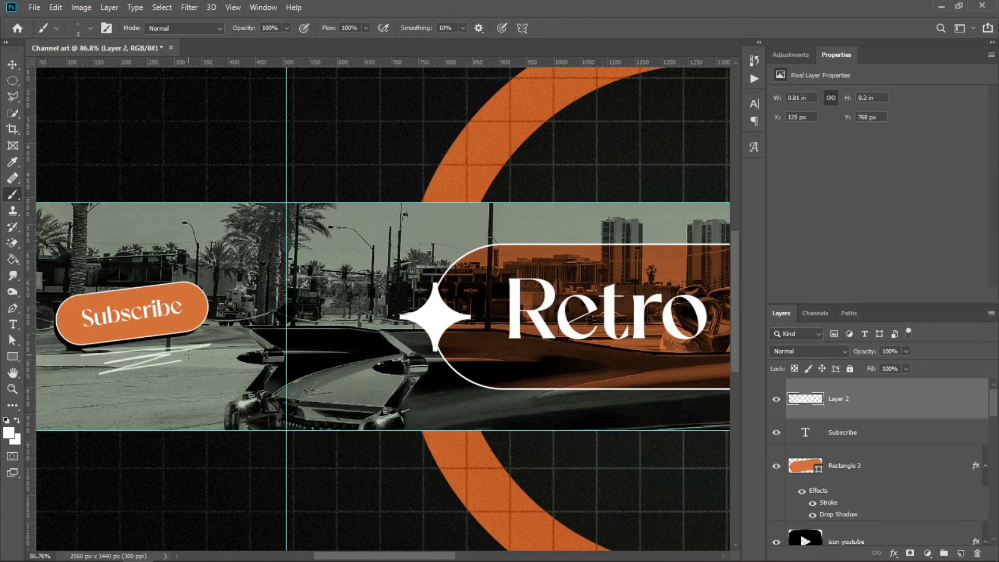
Place Highlight_03.svg as embedded, shrink it to about 51 x 47 px and rotate it about 162° at the button's upper right corner.
{"action": "left_click", "coordinate": [34, 7]}
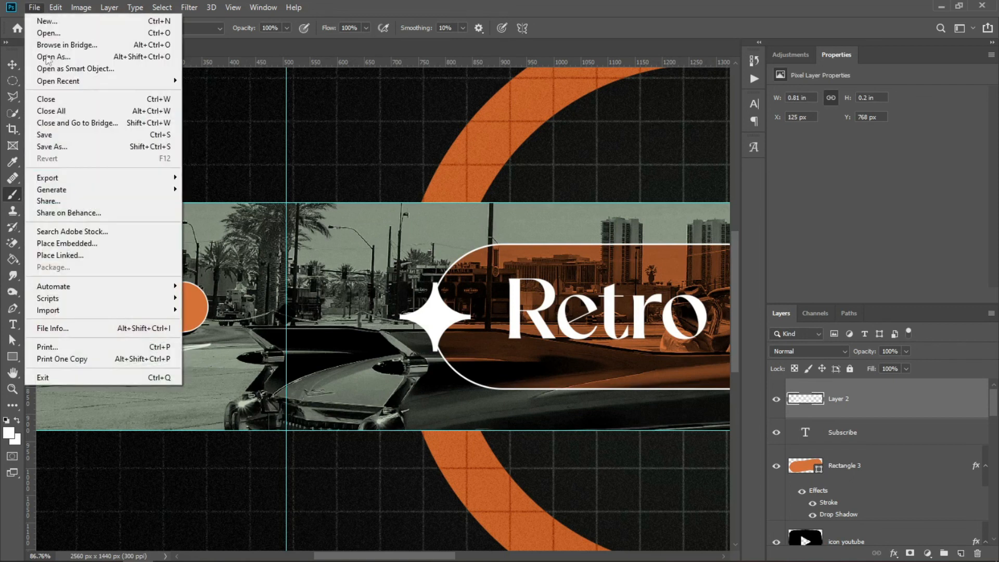
{"action": "left_click", "coordinate": [68, 239]}
{"action": "left_click", "coordinate": [453, 179]}
{"action": "left_click", "coordinate": [612, 328]}
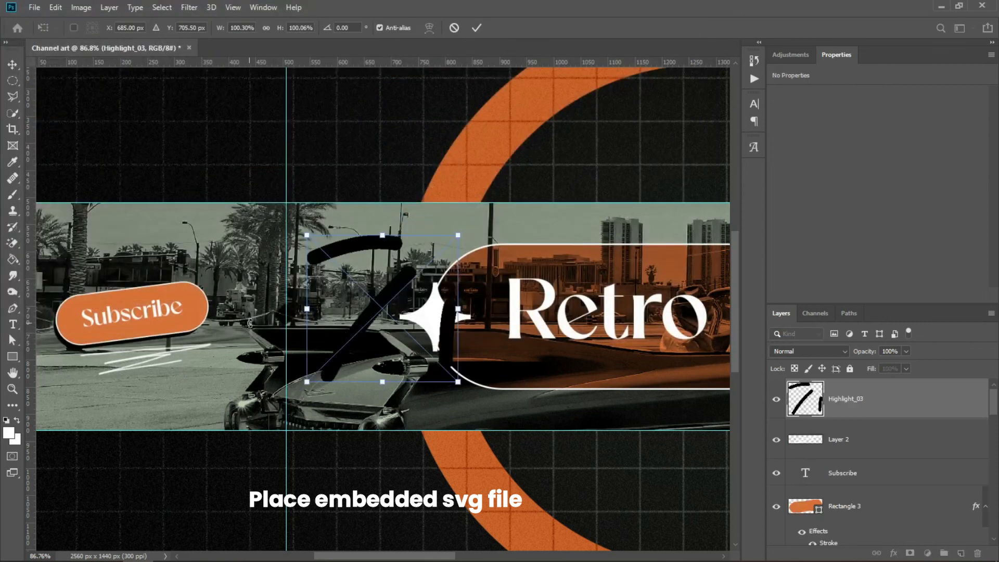
{"action": "left_click_drag", "start_coordinate": [235, 280], "coordinate": [213, 275]}
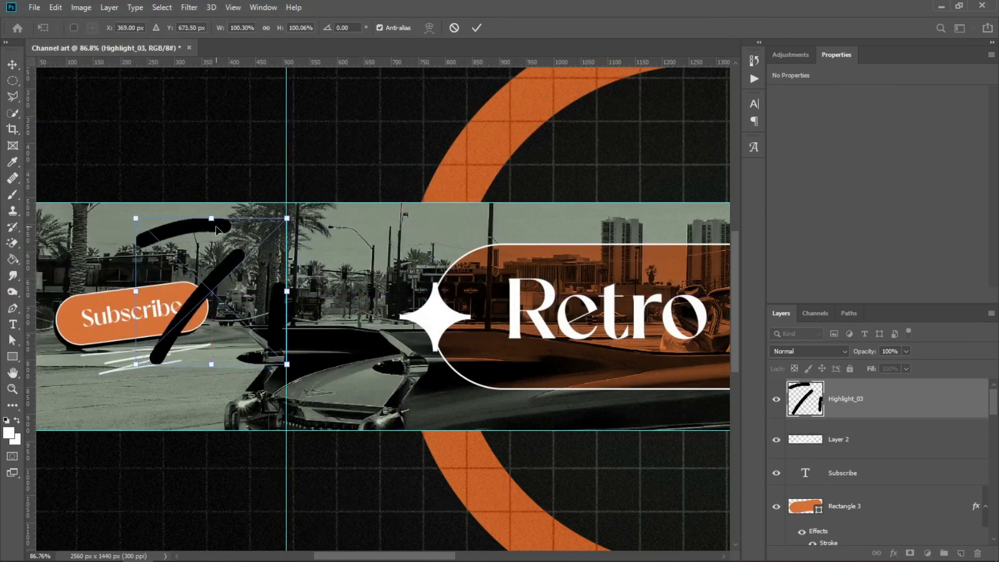
{"action": "mouse_move", "coordinate": [212, 215]}
{"action": "left_mouse_down"}
{"action": "mouse_move", "coordinate": [212, 341]}
{"action": "mouse_move", "coordinate": [199, 266]}
{"action": "left_mouse_up"}
{"action": "mouse_move", "coordinate": [227, 301]}
{"action": "left_mouse_down"}
{"action": "mouse_move", "coordinate": [208, 307]}
{"action": "mouse_move", "coordinate": [184, 281]}
{"action": "mouse_move", "coordinate": [199, 289]}
{"action": "mouse_move", "coordinate": [212, 257]}
{"action": "left_mouse_up"}
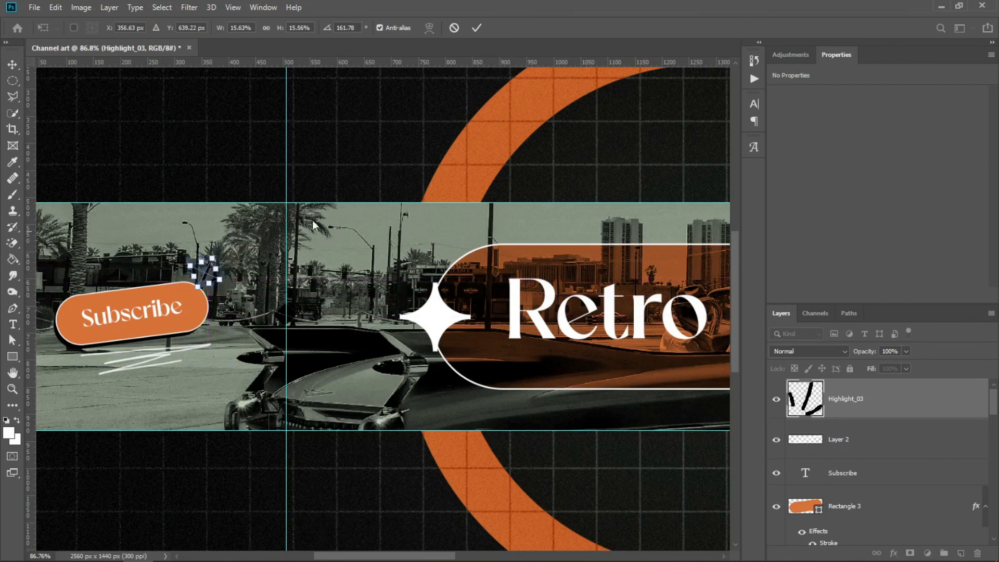
{"action": "left_click", "coordinate": [477, 28]}
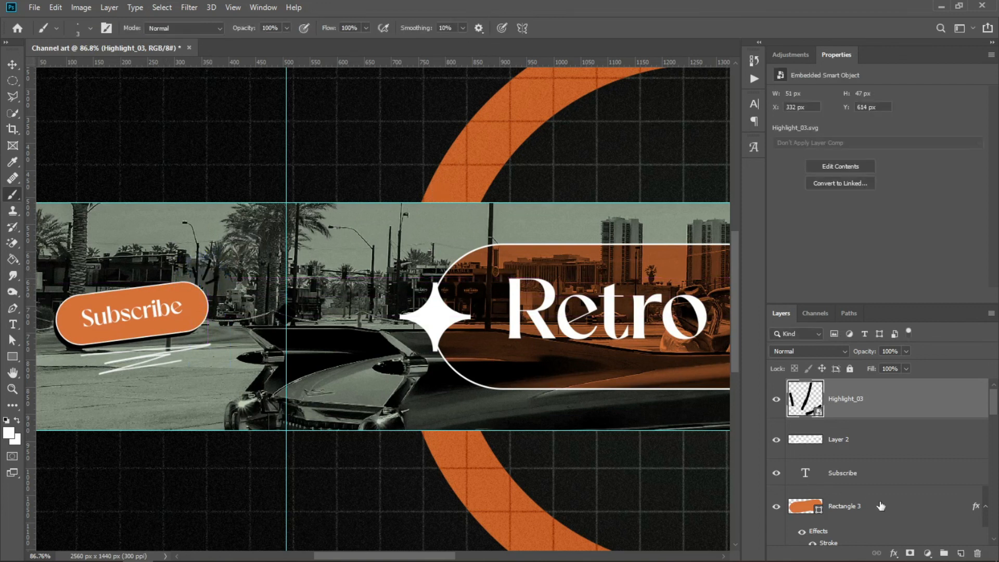
Apply a white Color Overlay at 100% opacity to the Highlight_03 graphic.
{"action": "left_click", "coordinate": [896, 551]}
{"action": "left_click", "coordinate": [926, 496]}
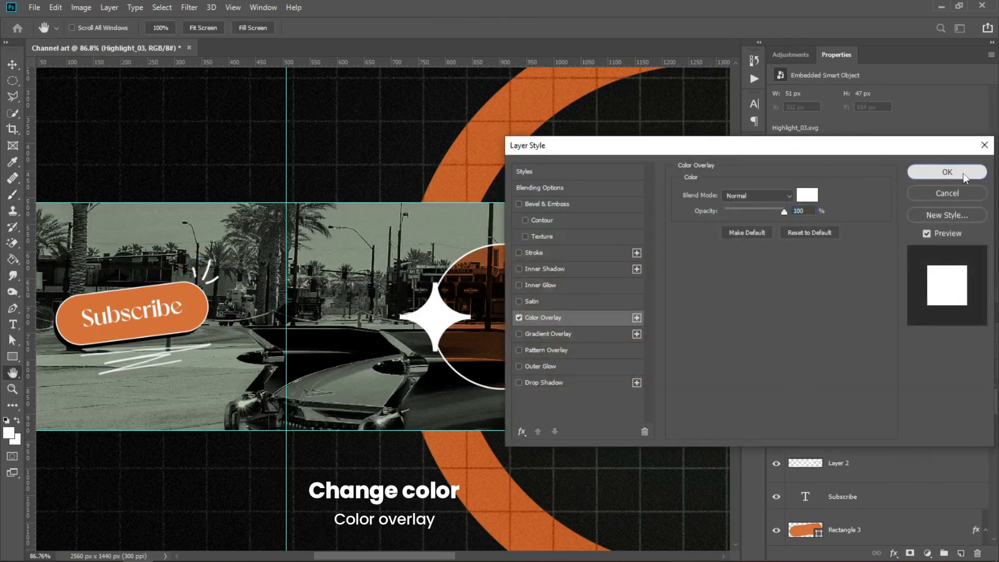
{"action": "left_click", "coordinate": [963, 173]}
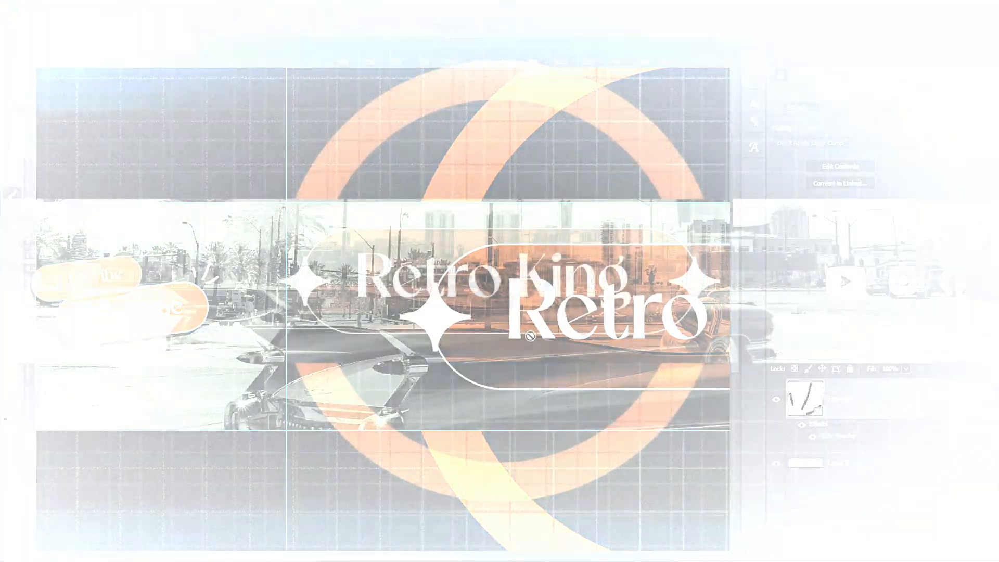